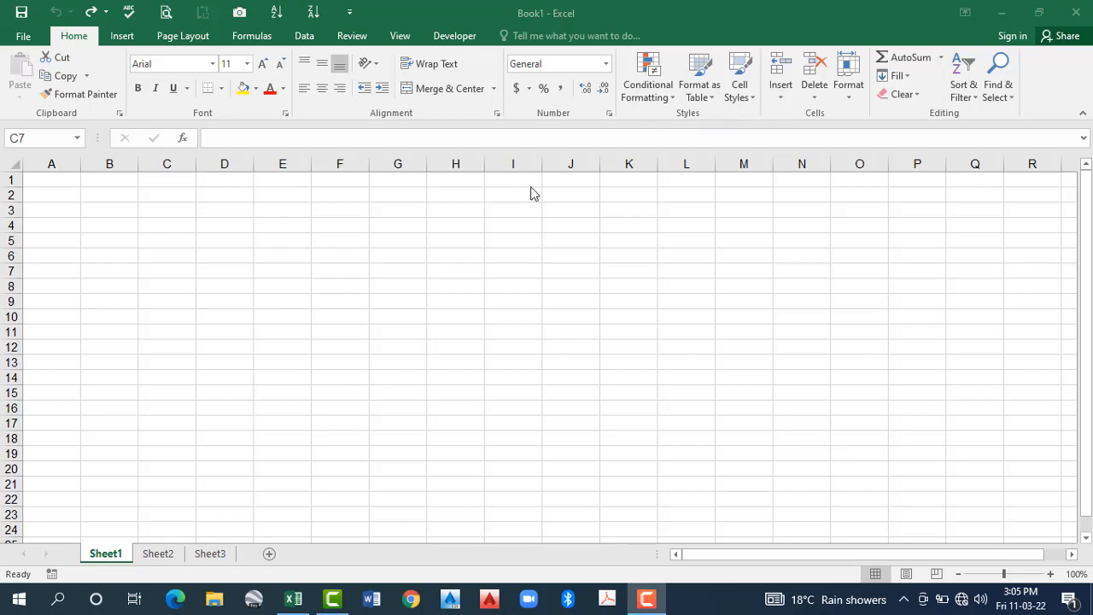
Enter the column headings S No, Name, Class and Marks in cells A1 to D1
left_click(67, 178)
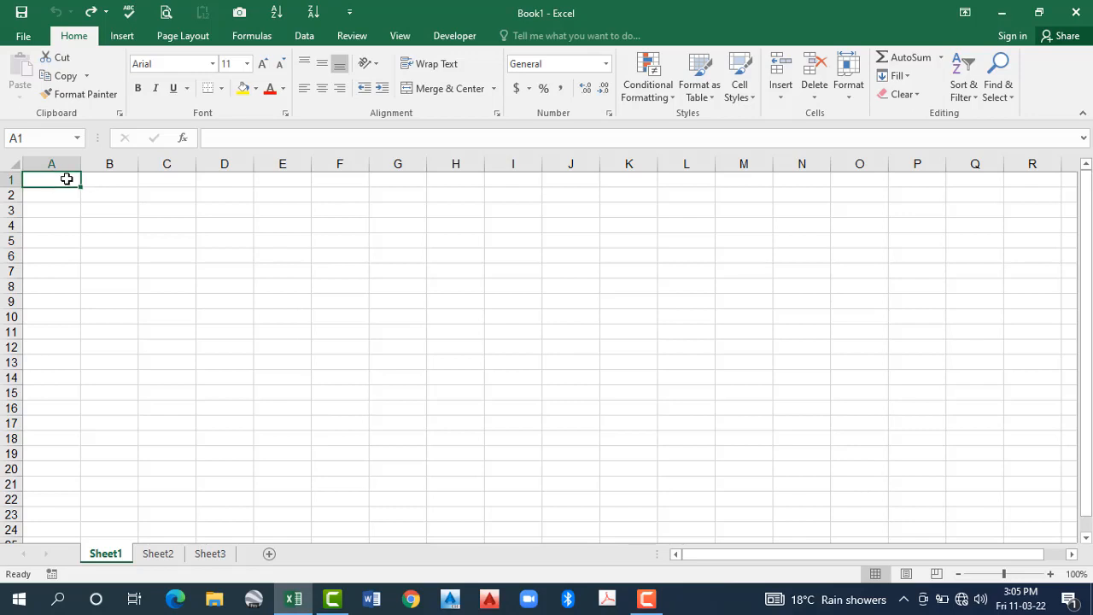
type("S No")
key("Tab")
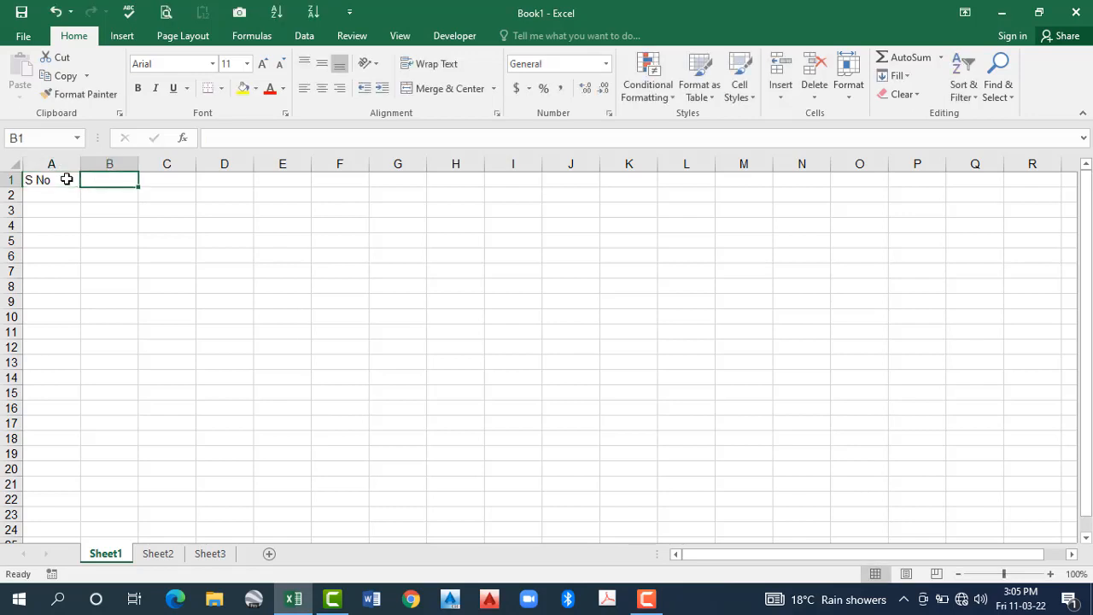
type("Name")
key("Tab")
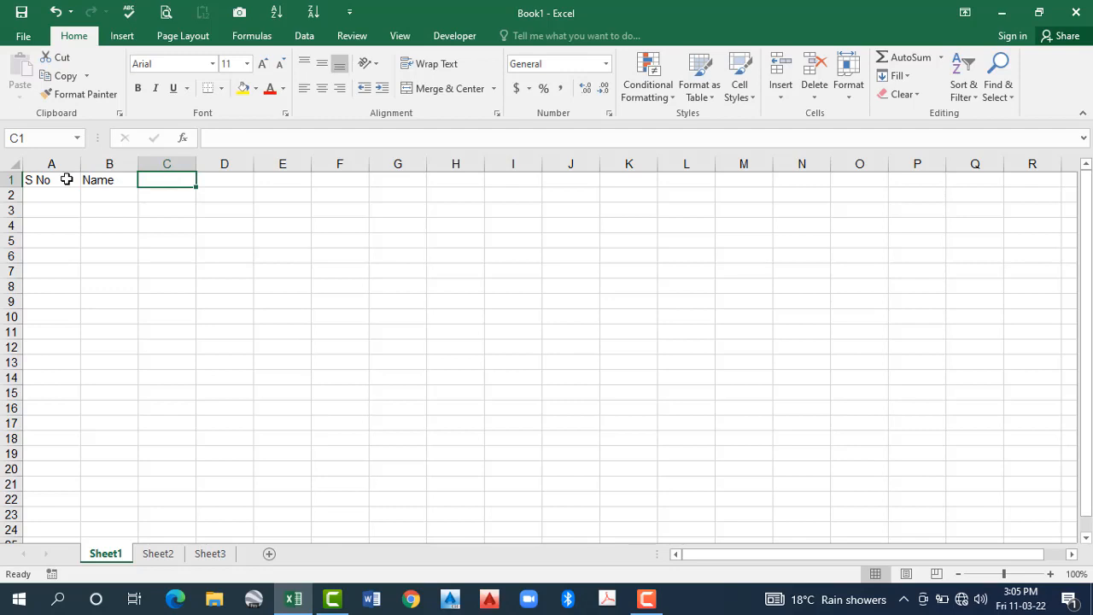
type("Class")
key("Tab")
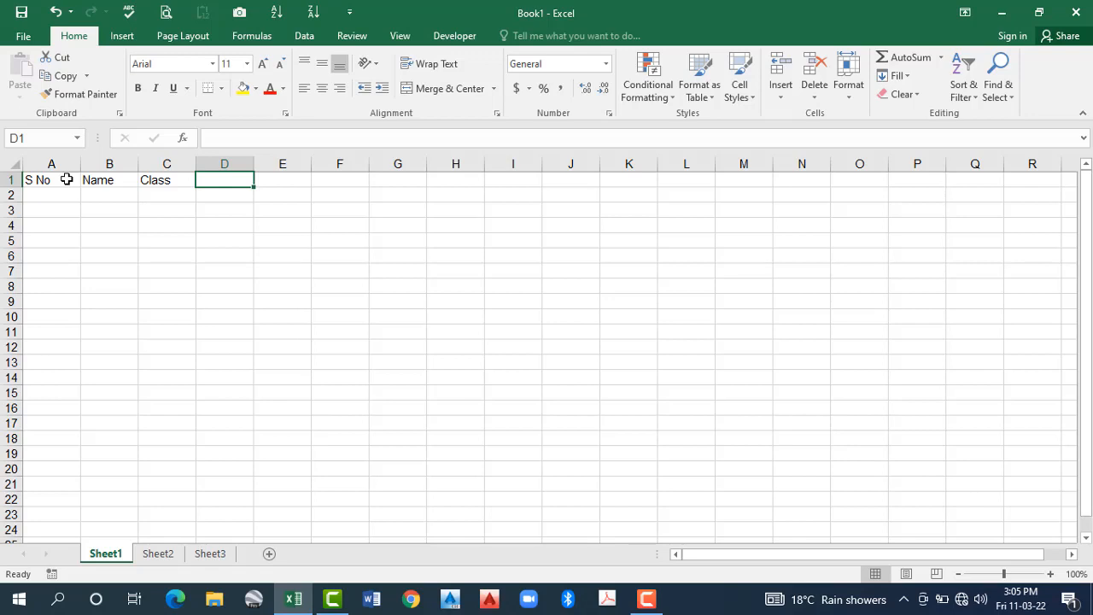
type("Mar")
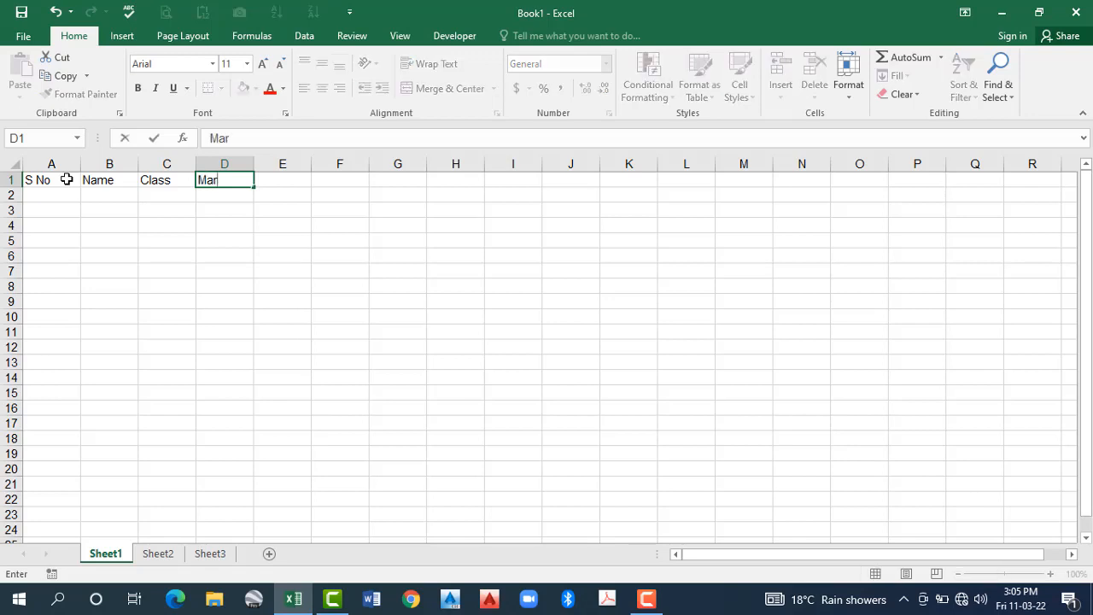
type("ks")
key("Return")
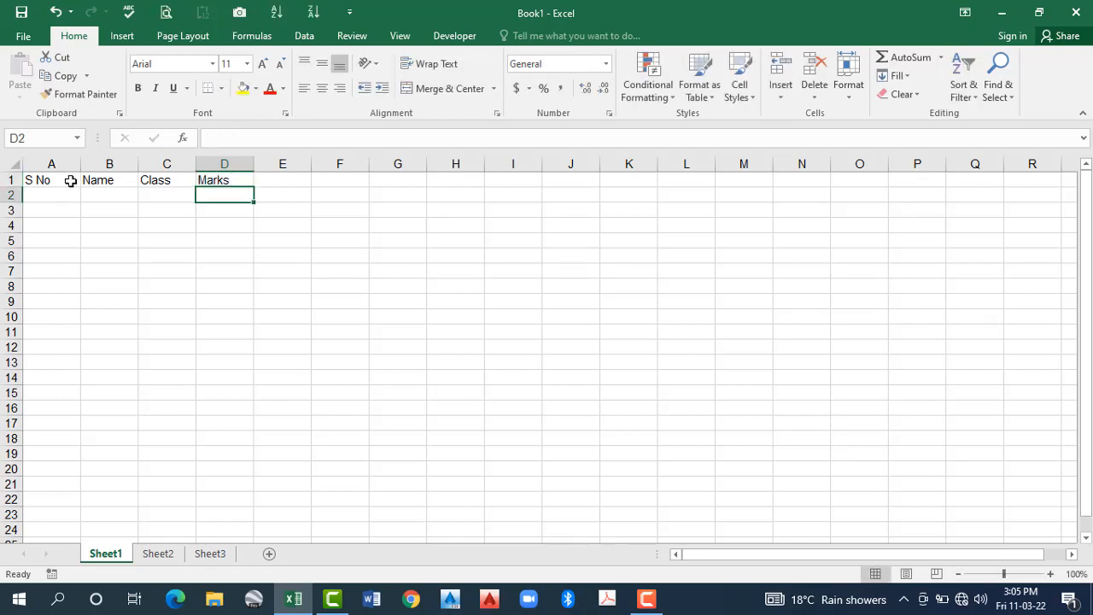
Number the rows under S No from 1 to 11 in cells A2 to A12 by extending the series
left_click(59, 202)
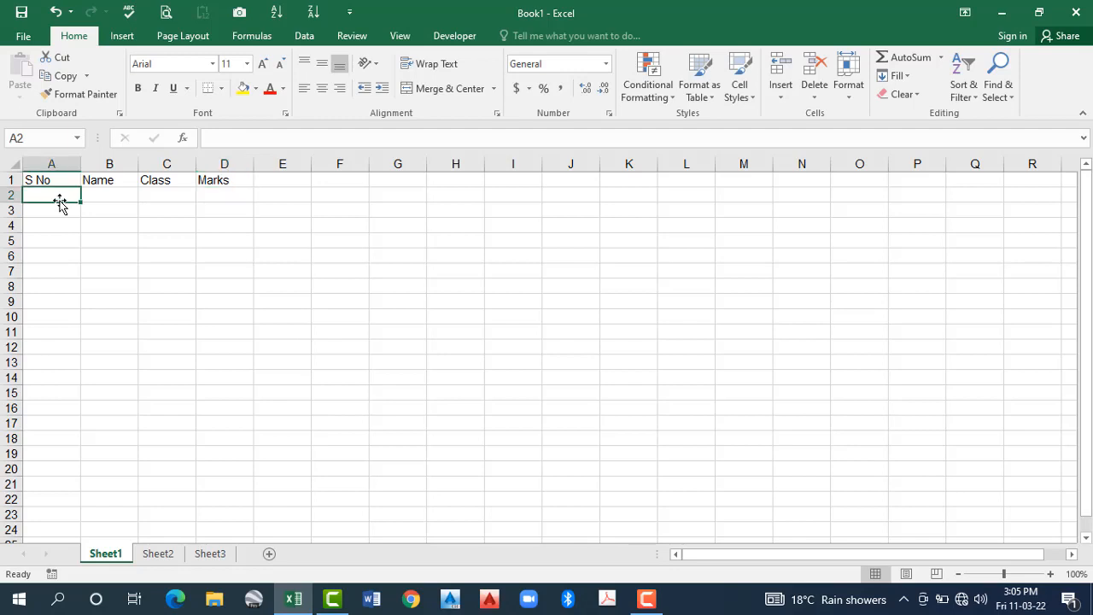
type("1")
key("Return")
type("2")
key("Return")
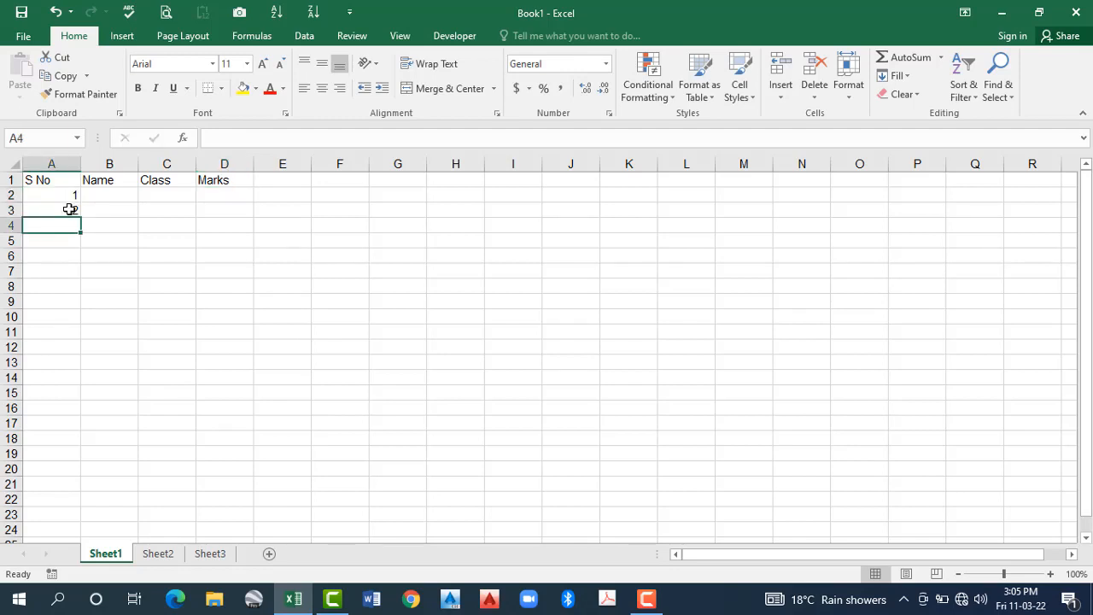
key("Up")
key("Up")
left_click_drag(60, 195, 81, 349)
Enter four students' first names in cells B2 to B5 and complete the Marks column with 254 in D12
left_click(130, 193)
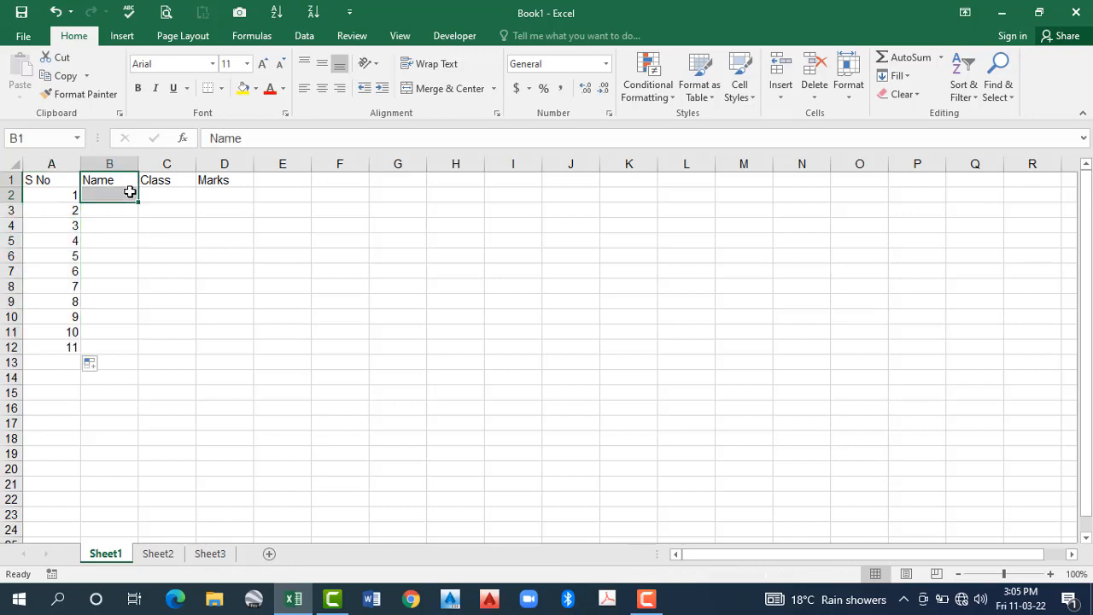
type("Sa")
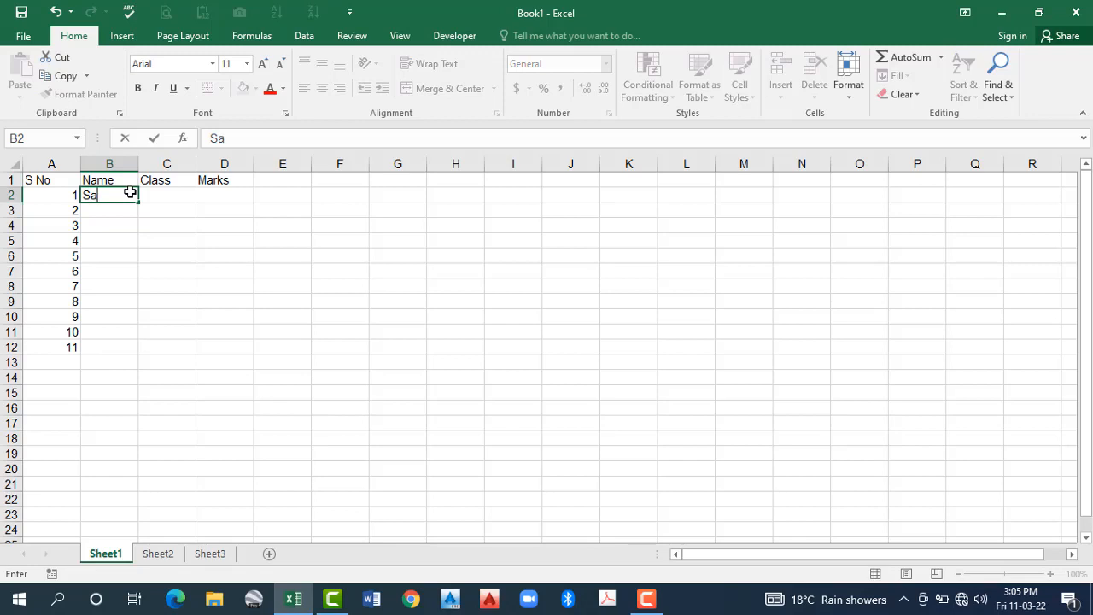
type("eed")
key("Return")
type("As")
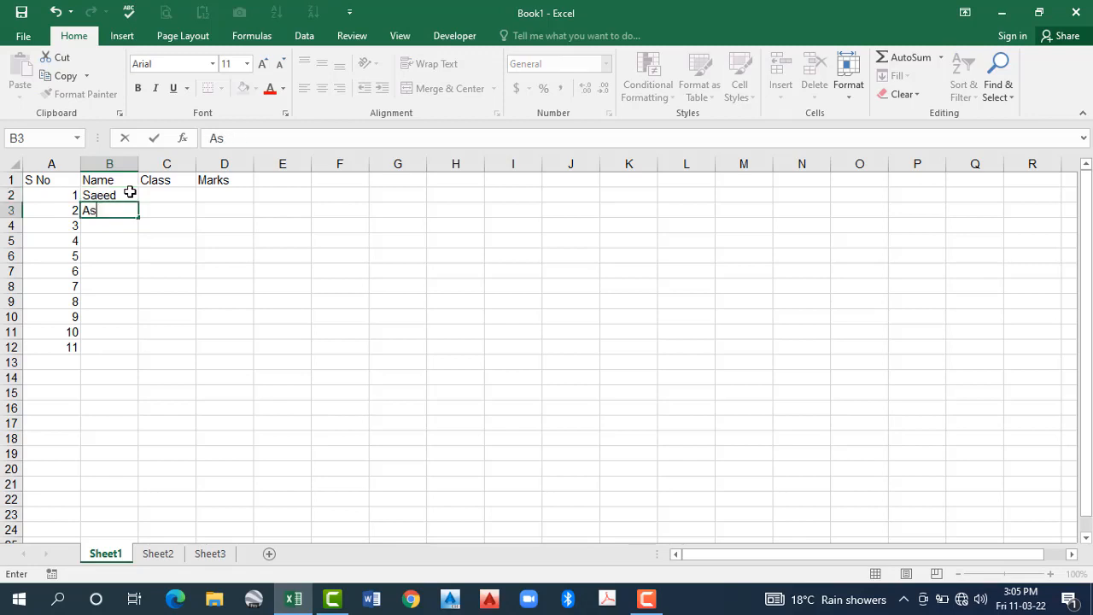
type("ad")
key("Return")
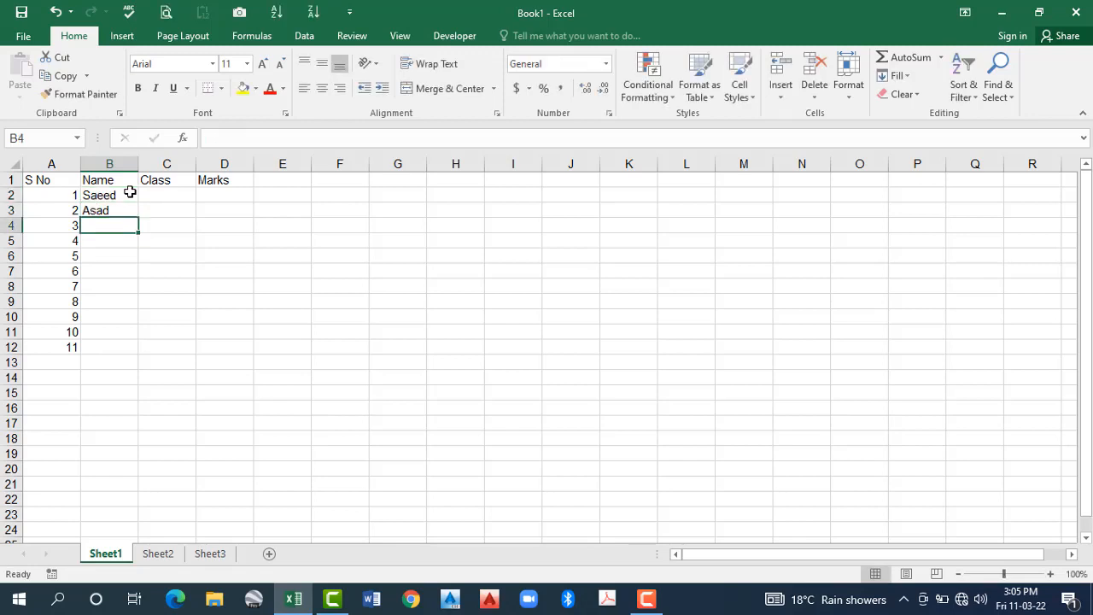
type("Faree")
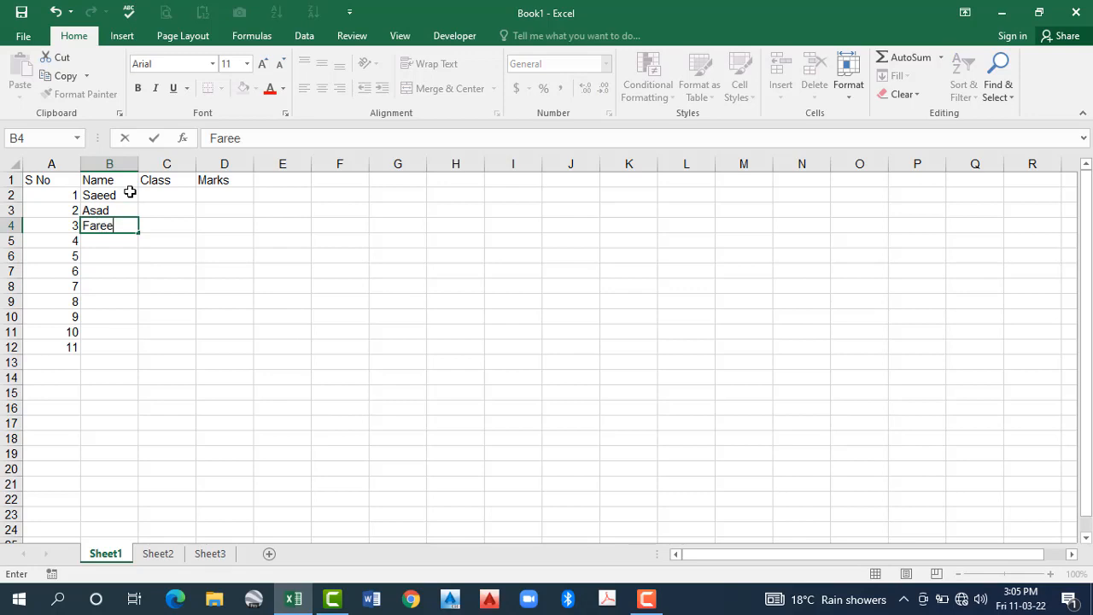
type("d")
key("Return")
type("Na")
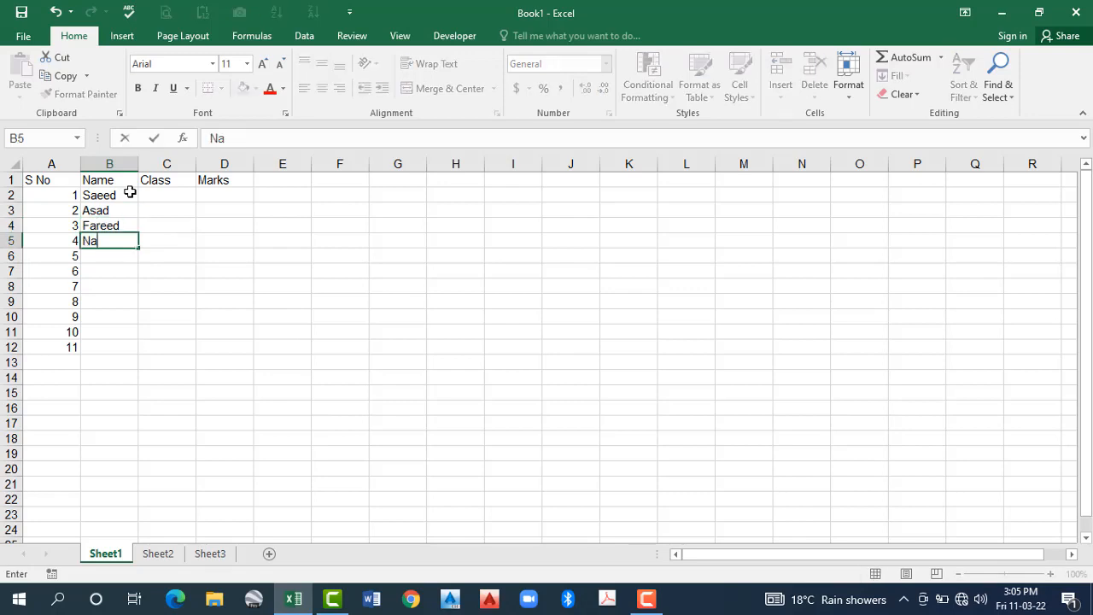
type("veed")
key("Return")
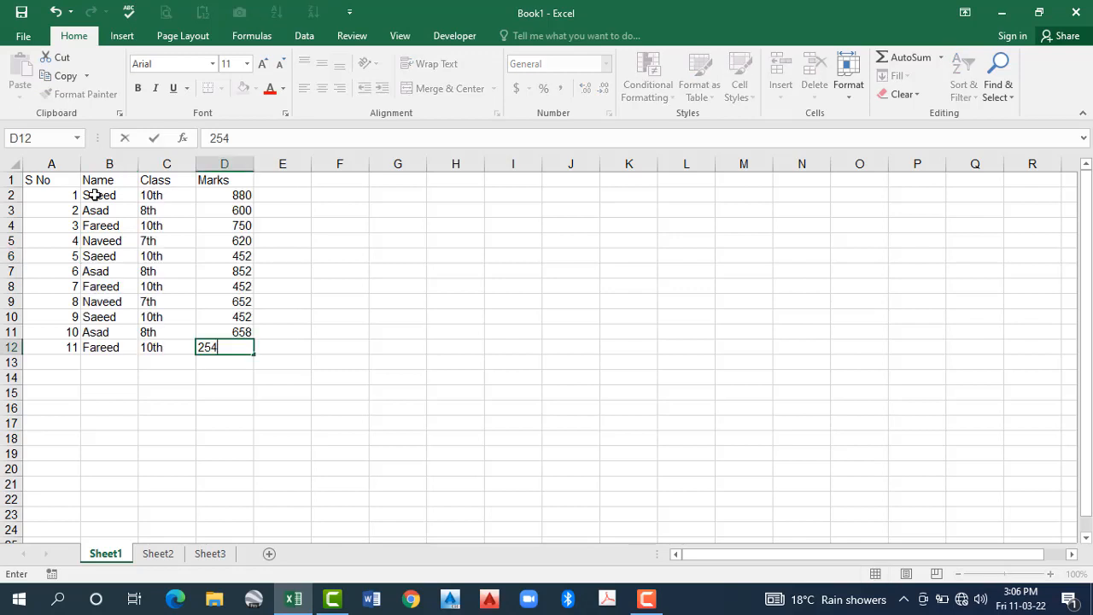
key("Return")
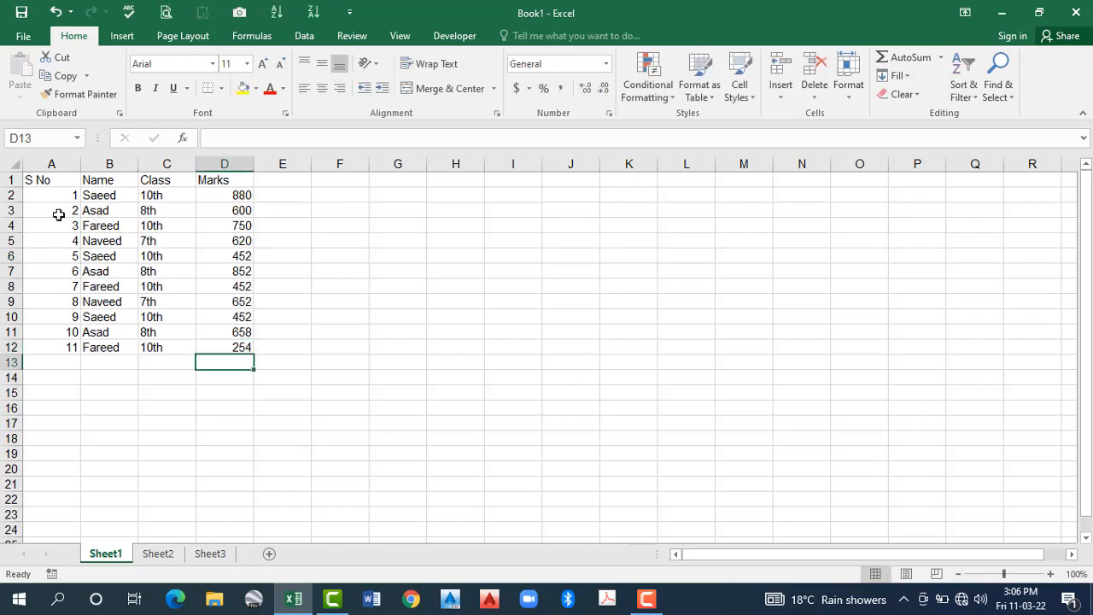
Fill the header row A1:D1 with a dark orange theme colour
left_click(96, 195)
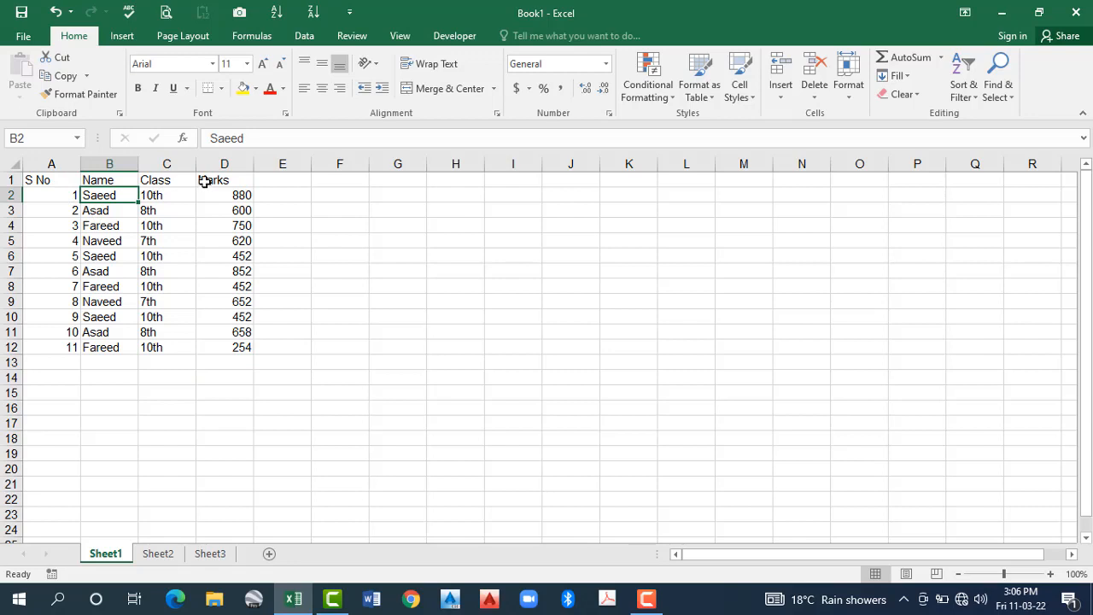
left_click_drag(51, 180, 205, 181)
left_click(258, 90)
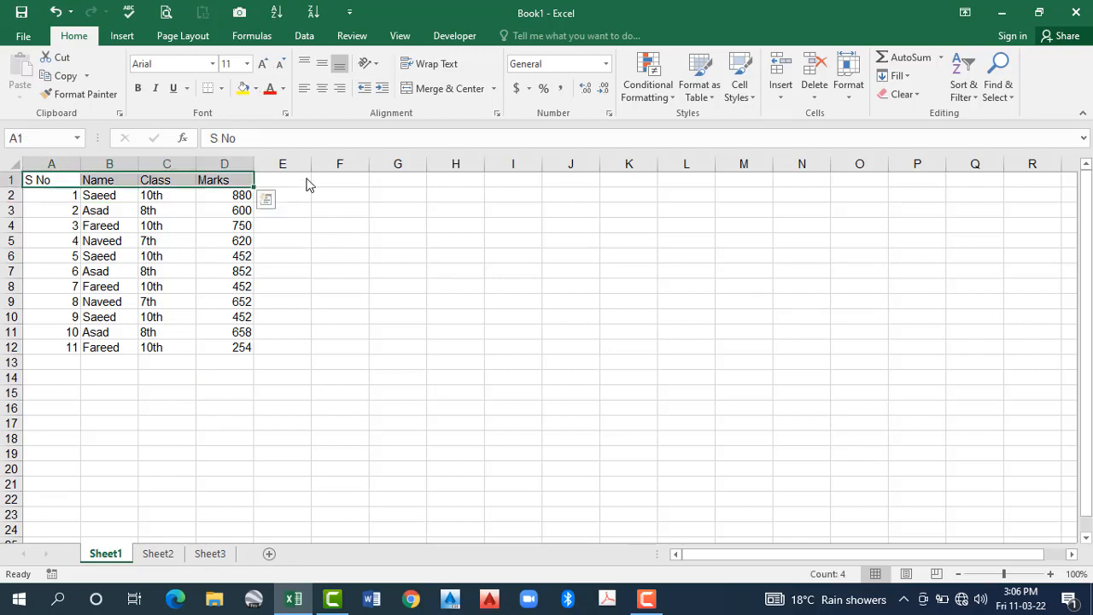
left_click(310, 170)
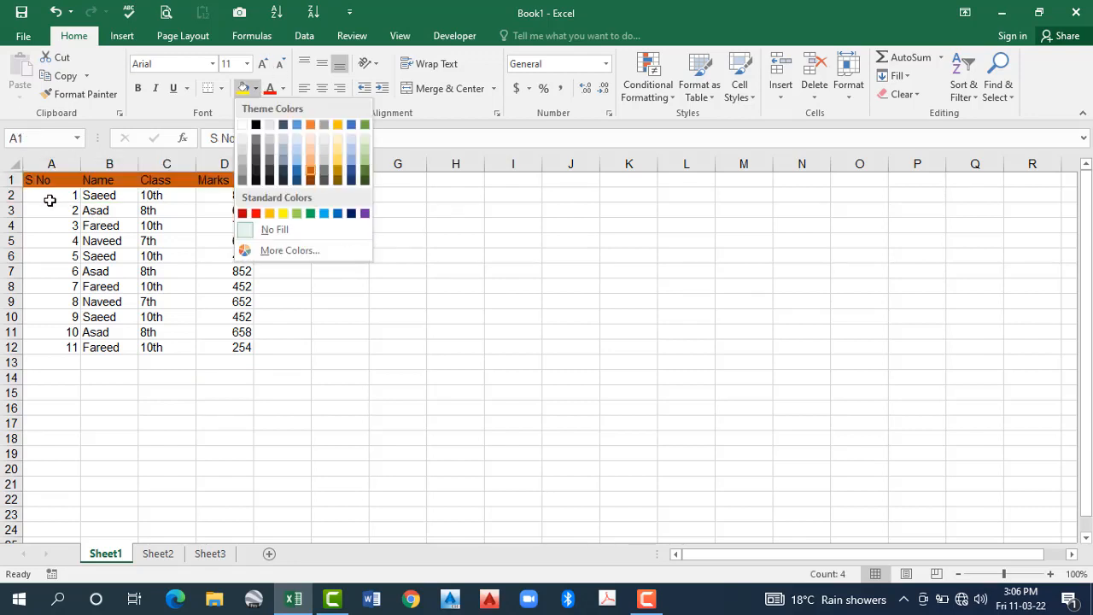
Fill the data rows A2:D12 with a light orange theme colour
left_click(60, 197)
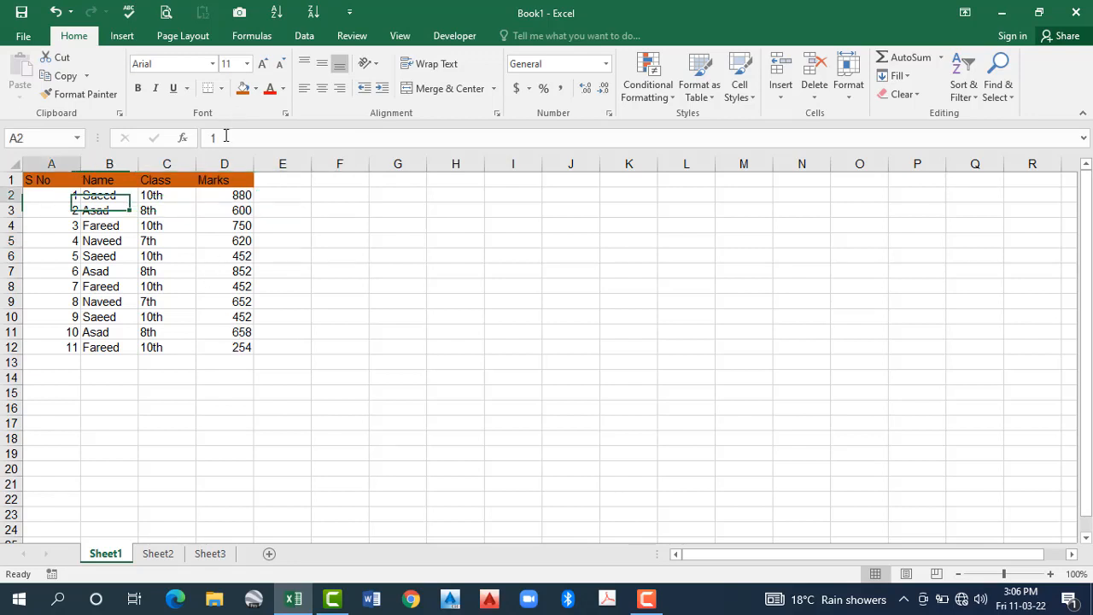
left_click_drag(61, 198, 239, 346)
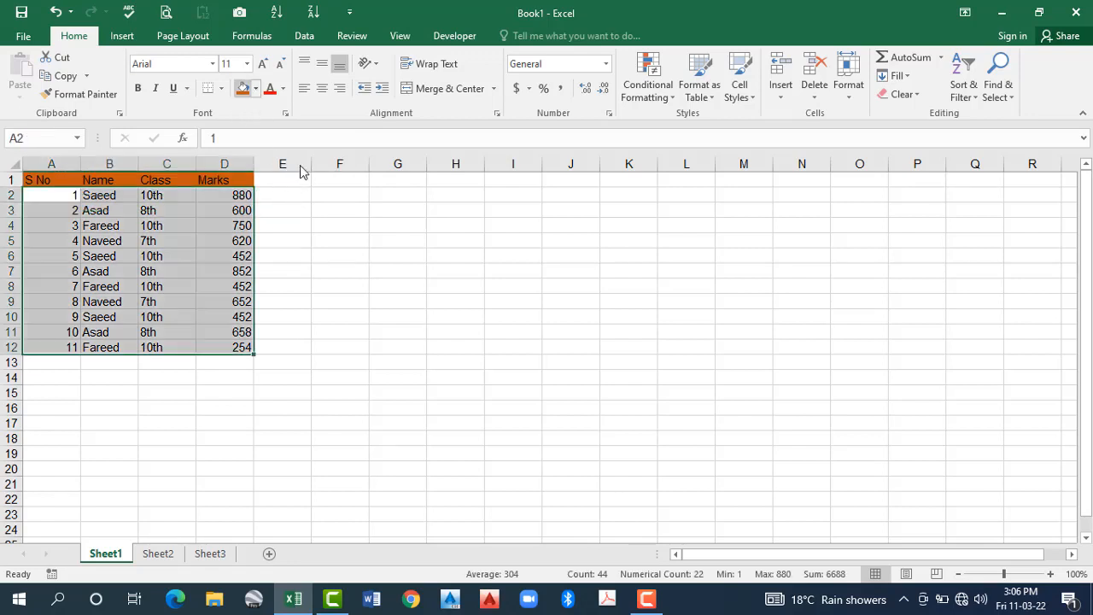
left_click(255, 87)
left_click(310, 150)
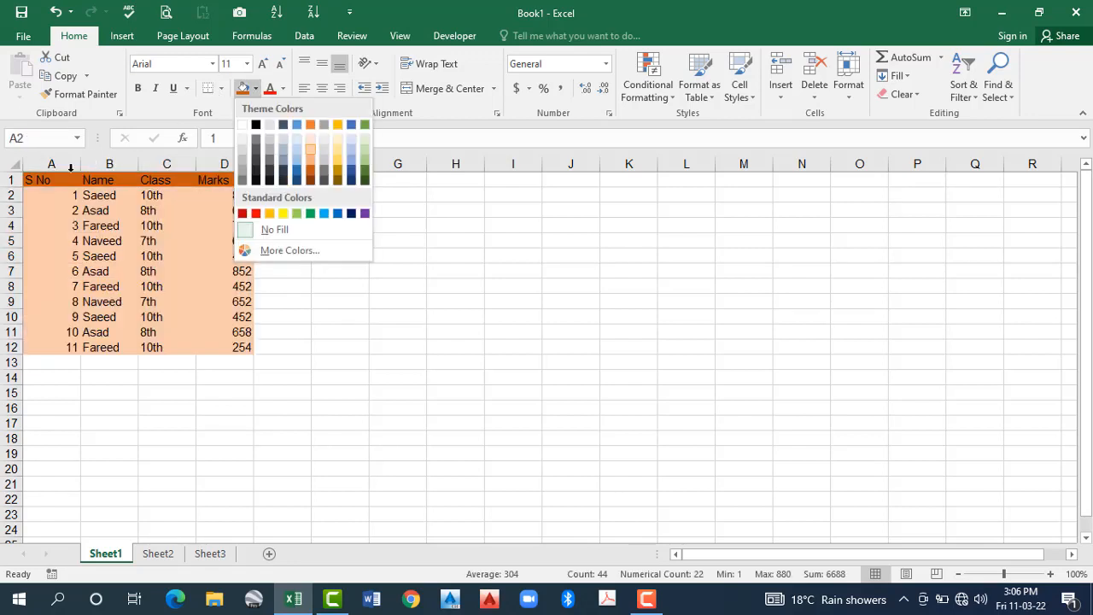
Apply all borders to the whole data range A1:D12
key("ctrl+Home")
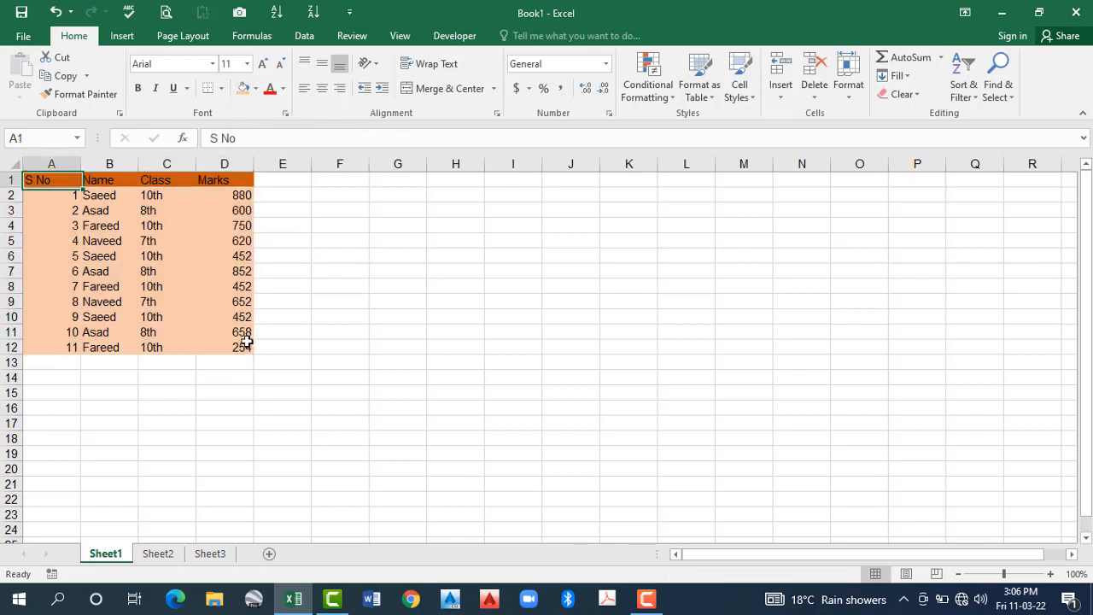
key("ctrl+shift+End")
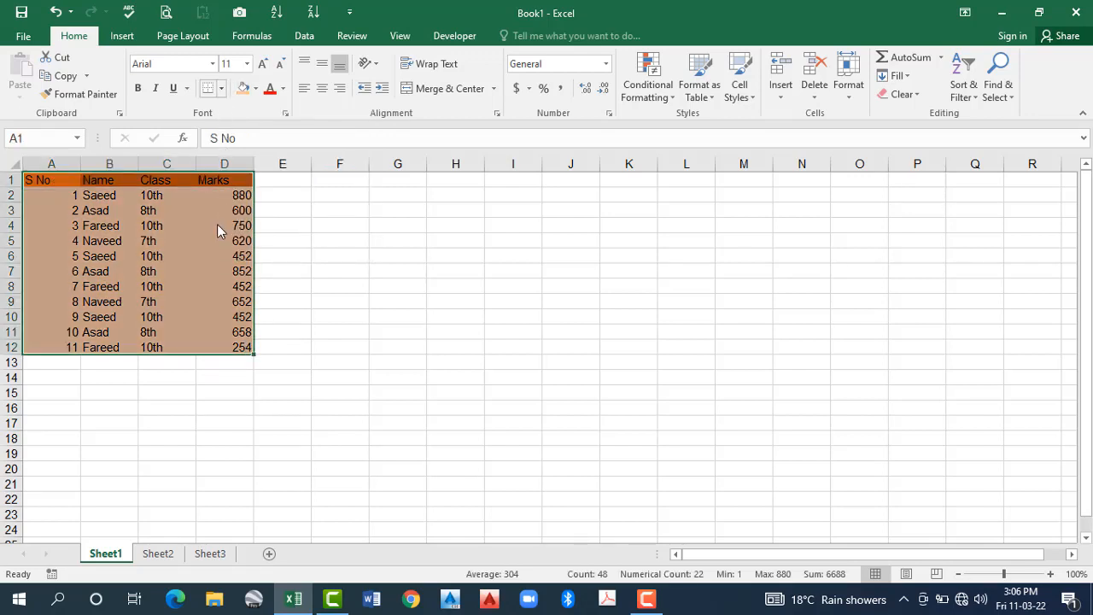
key("alt+h")
key("b")
key("a")
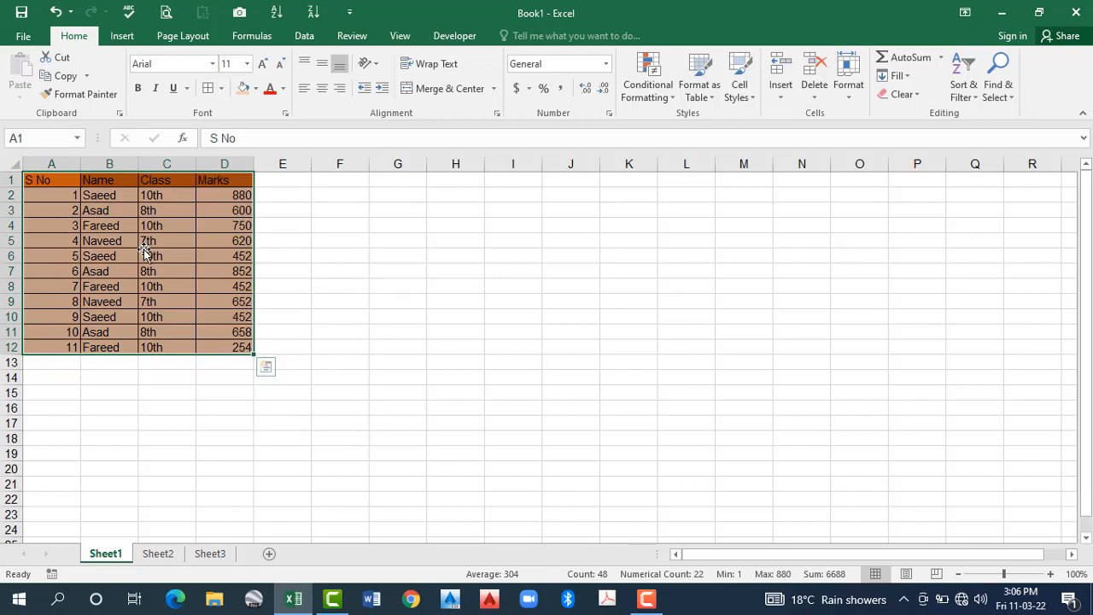
left_click(150, 256)
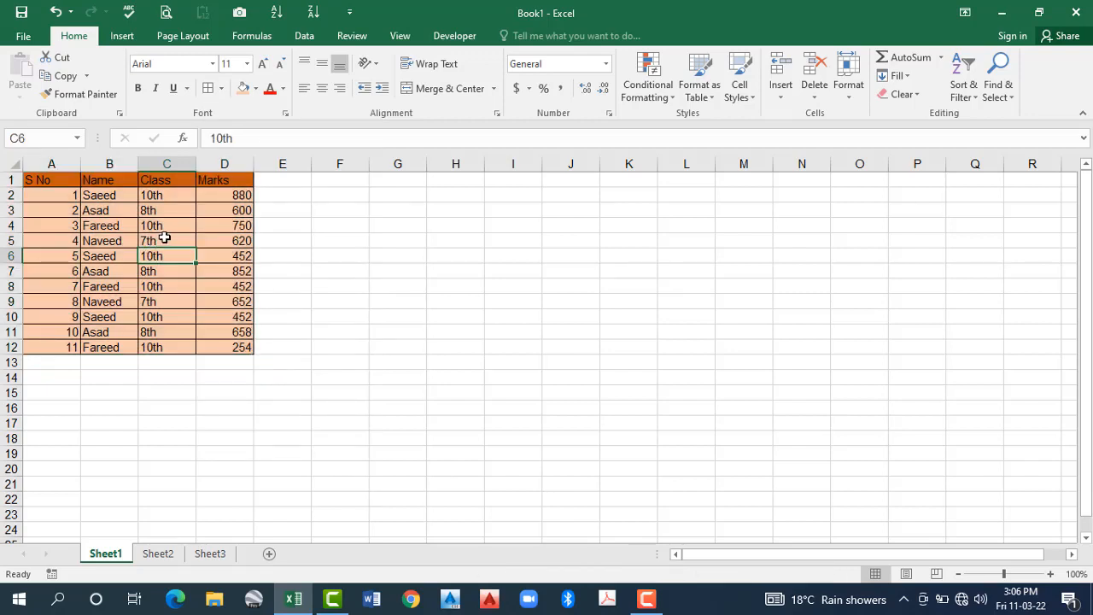
Undo the borders and both orange fills applied to the data range
key("ctrl+z")
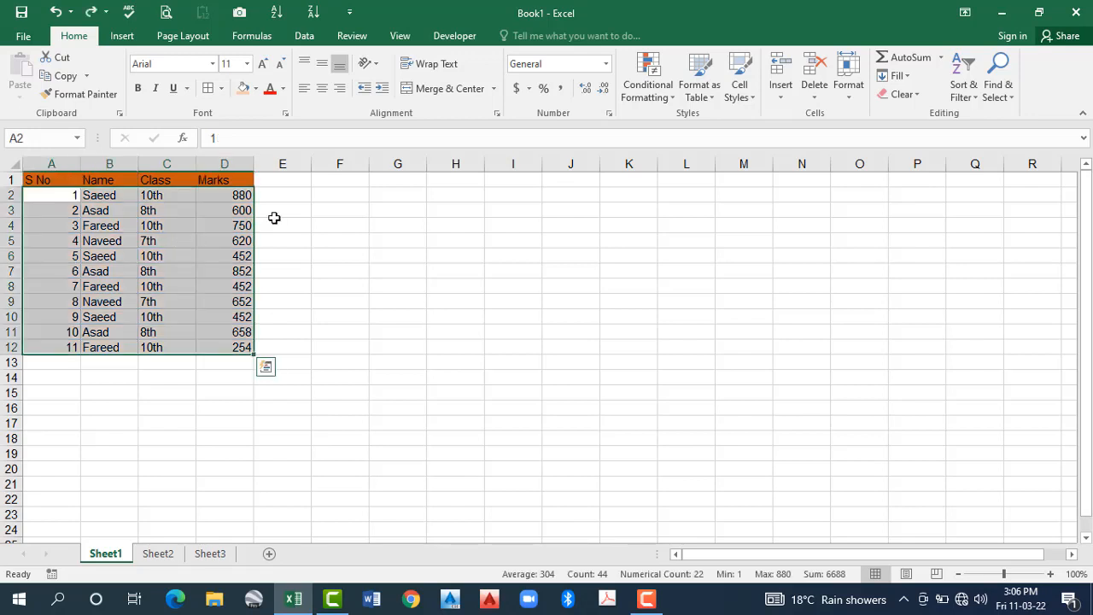
key("ctrl+z")
key("ctrl+z")
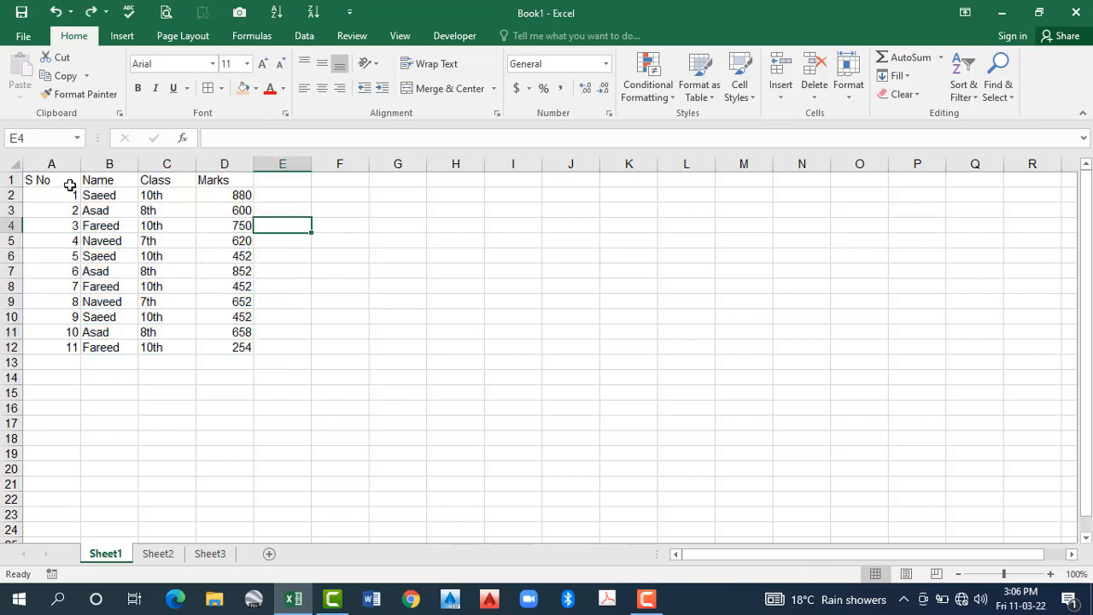
Format the range A1:D12 as a table with headers using the orange Table Style Medium 3
key("ctrl+a")
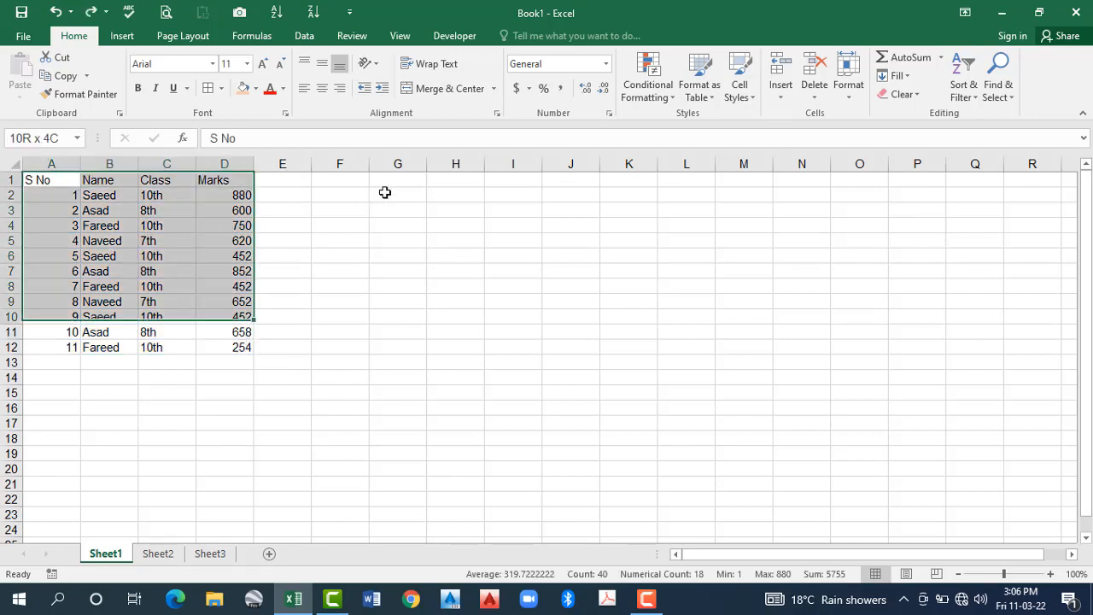
left_click(714, 98)
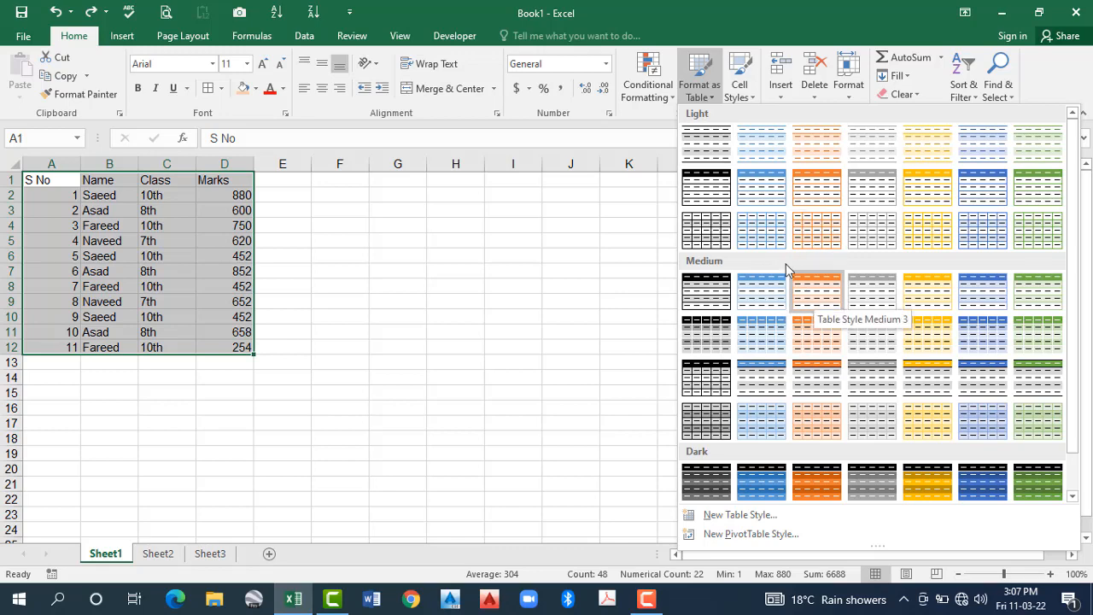
left_click(782, 226)
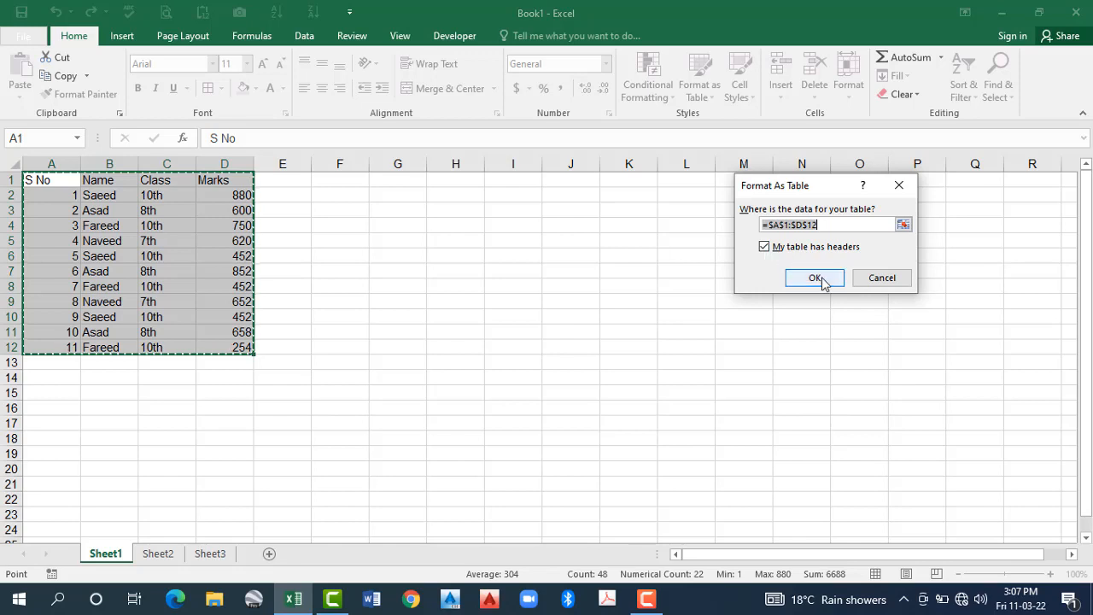
key("Return")
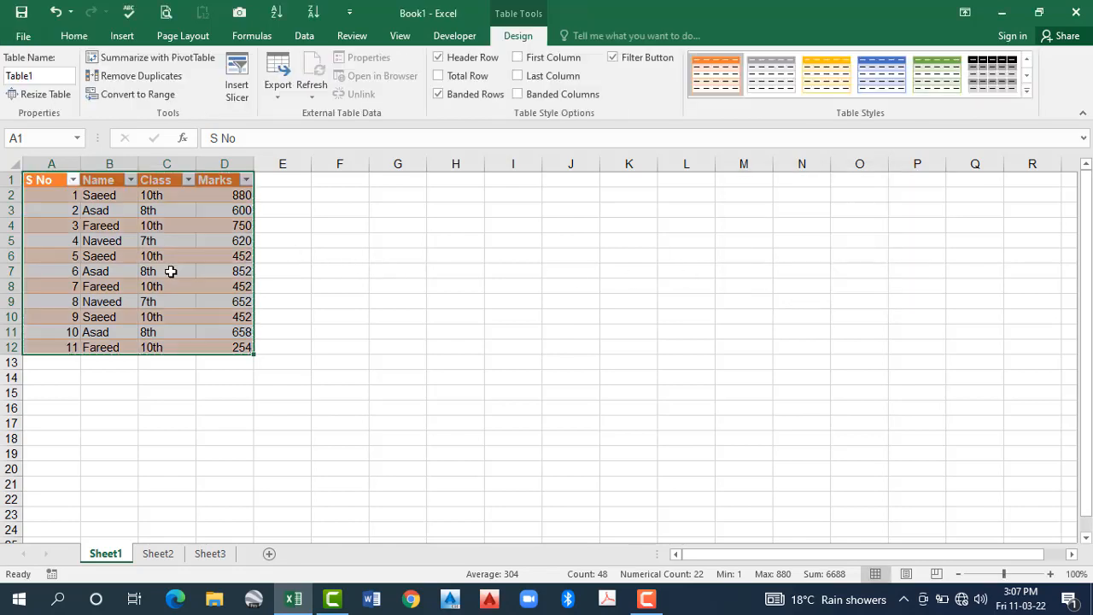
left_click(155, 259)
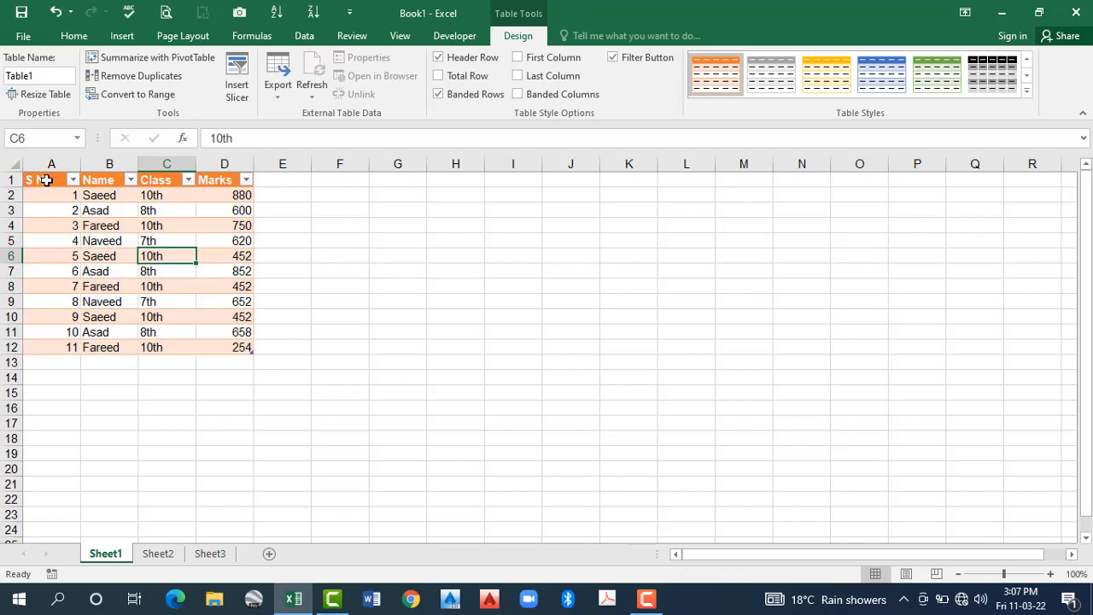
left_click_drag(46, 180, 105, 185)
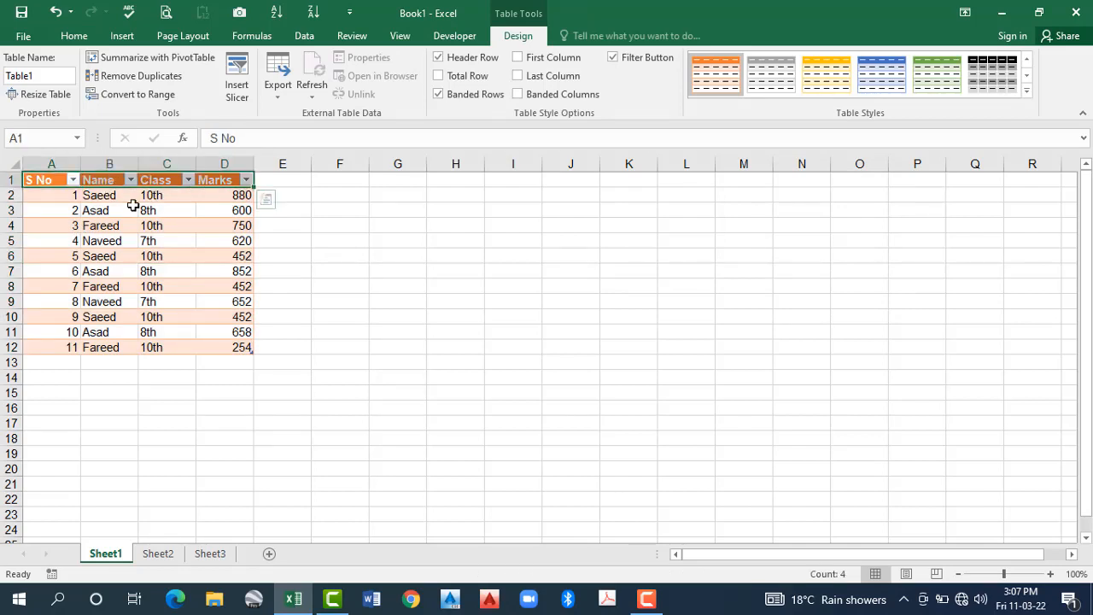
key("Right")
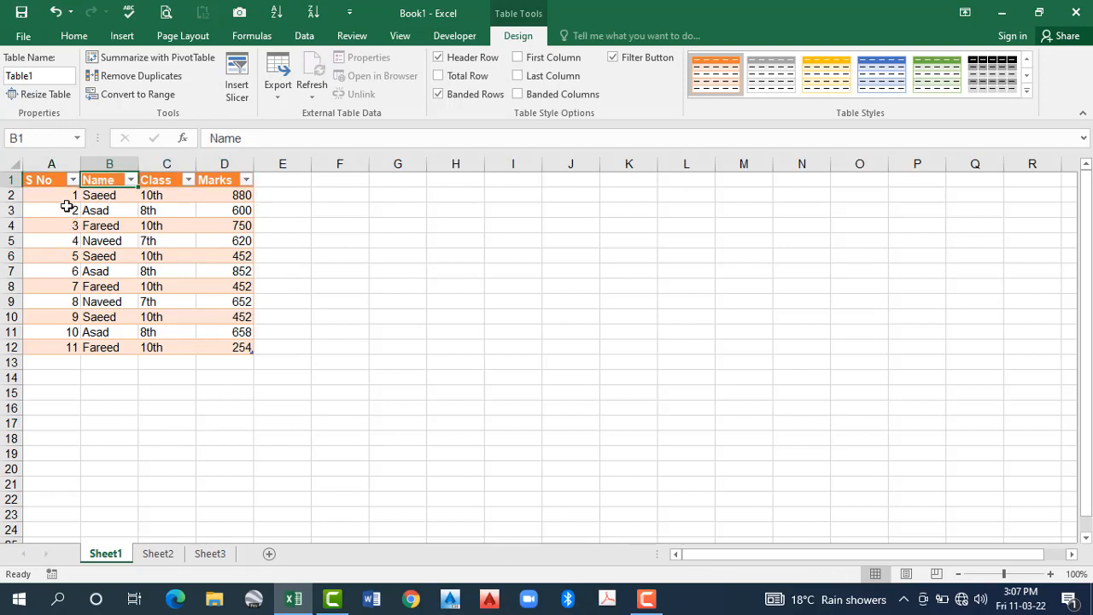
key("Right")
key("Down")
key("Down")
key("Down")
key("Down")
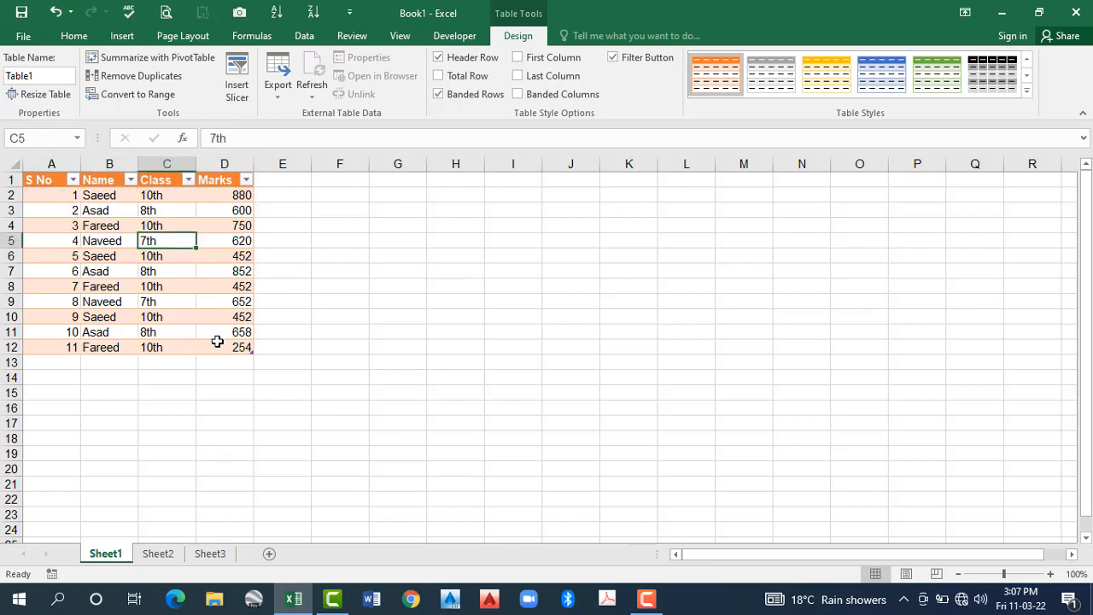
left_click_drag(53, 195, 218, 351)
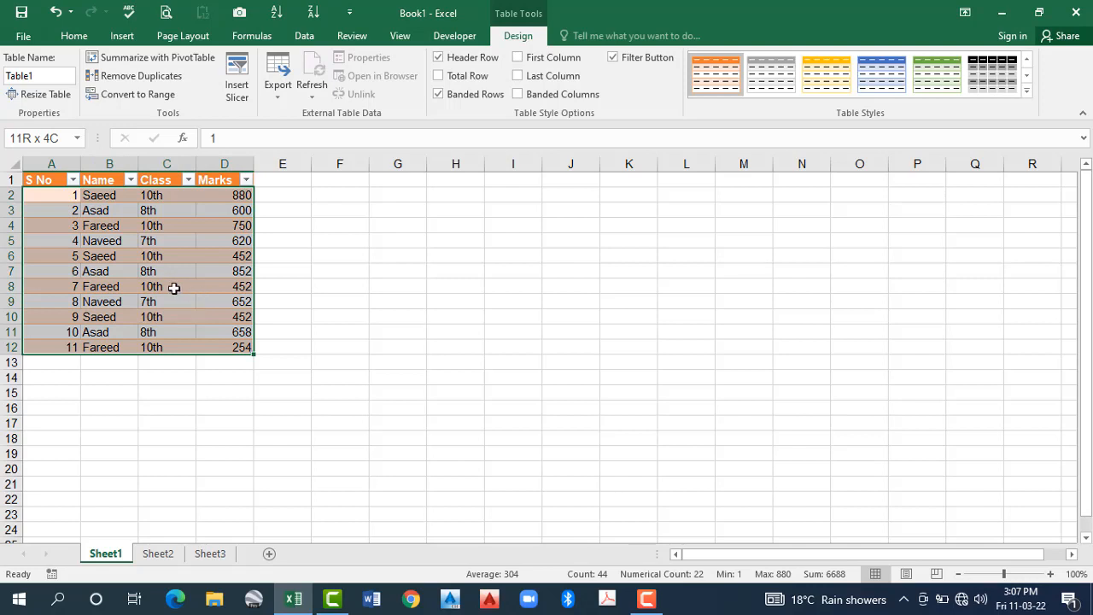
left_click(218, 302)
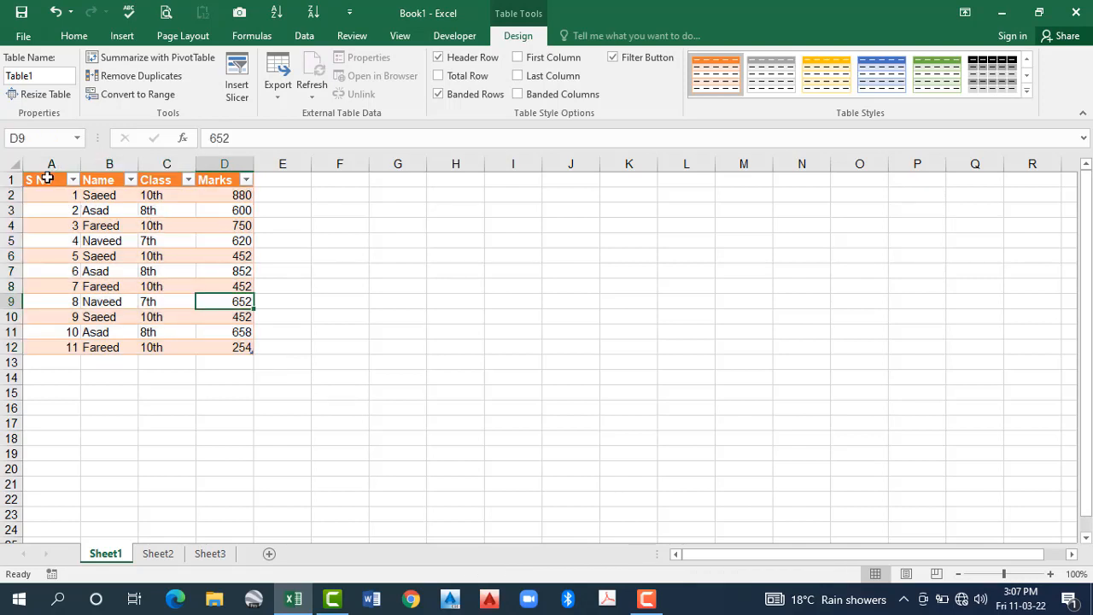
left_click_drag(52, 179, 244, 344)
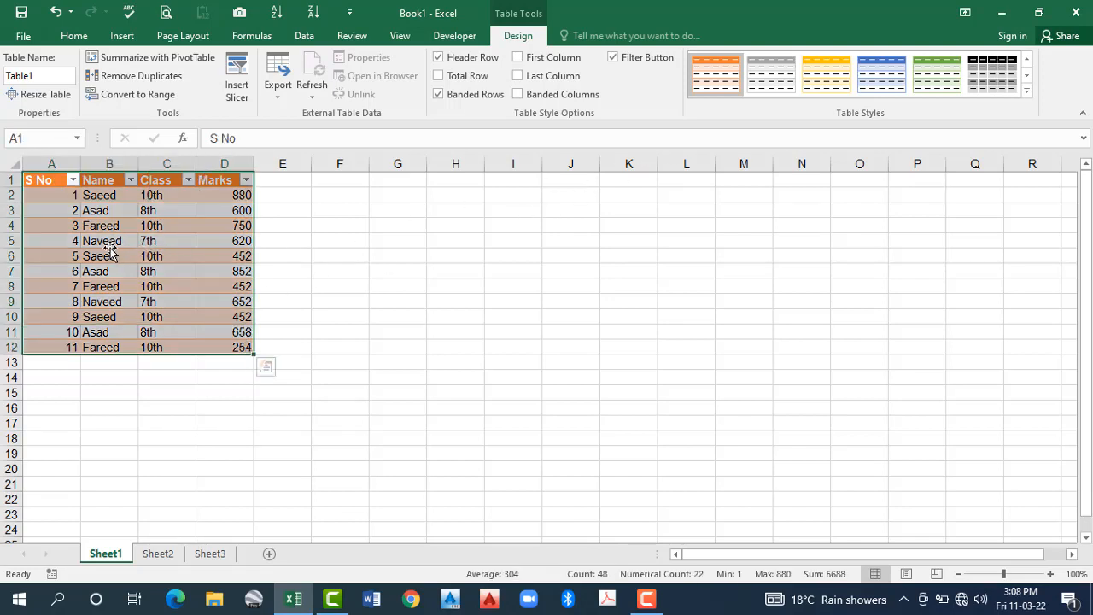
Change the table's style to the dark one with a black header row and blue banded rows
left_click(108, 243)
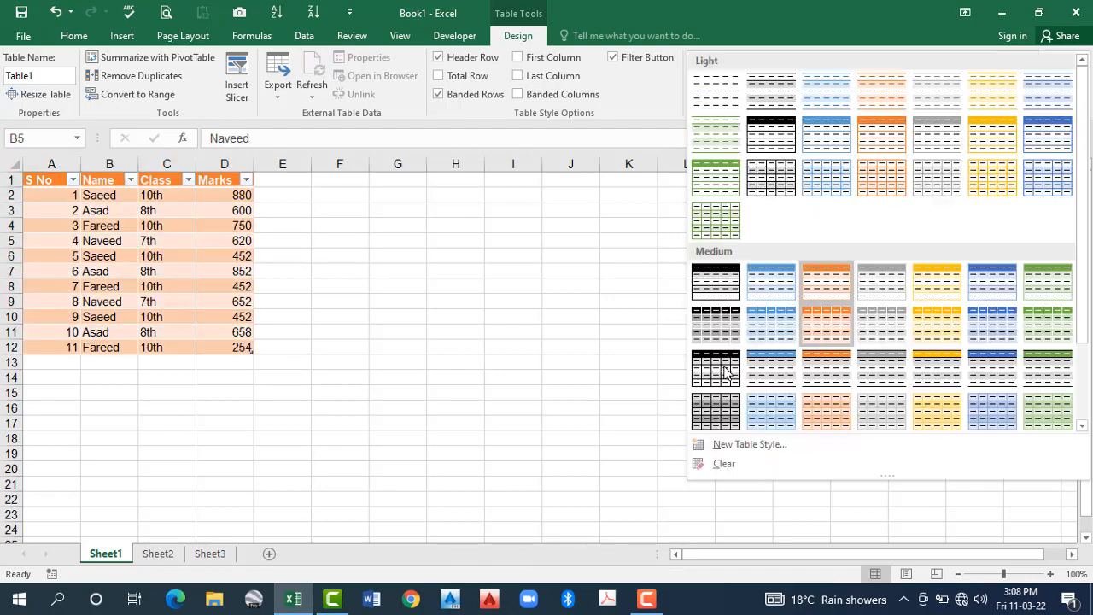
scroll(777, 373, "down", 2)
left_click(778, 373)
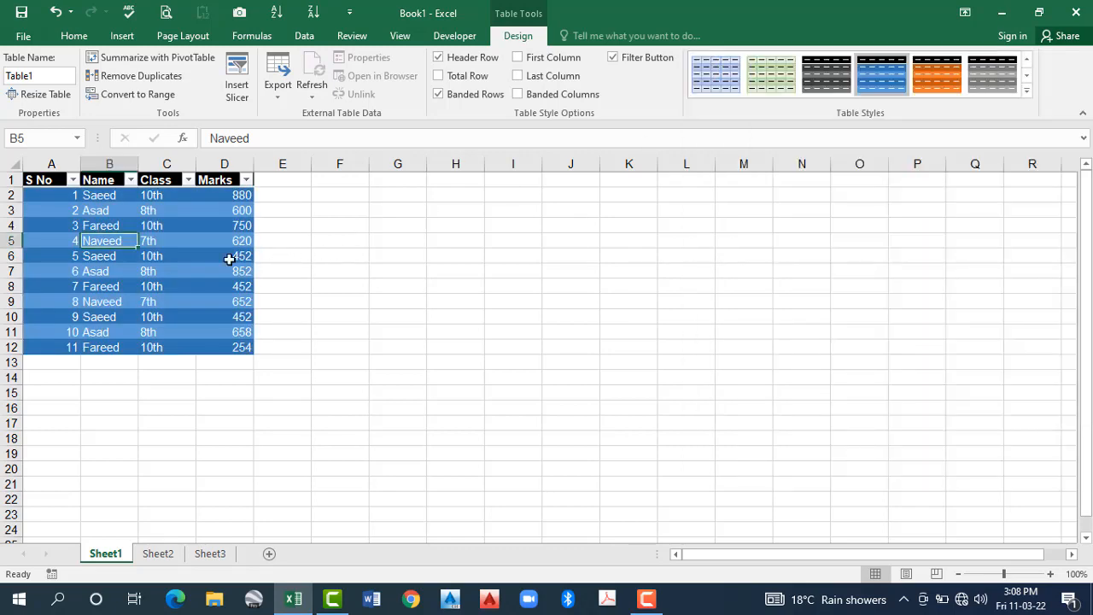
key("Down")
left_click(340, 240)
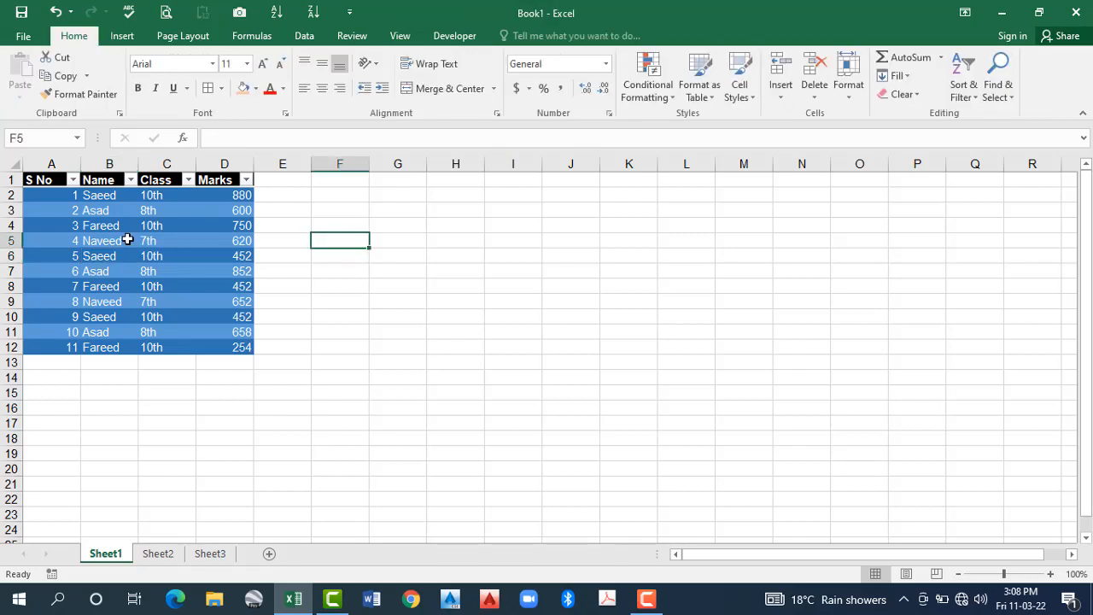
left_click(127, 240)
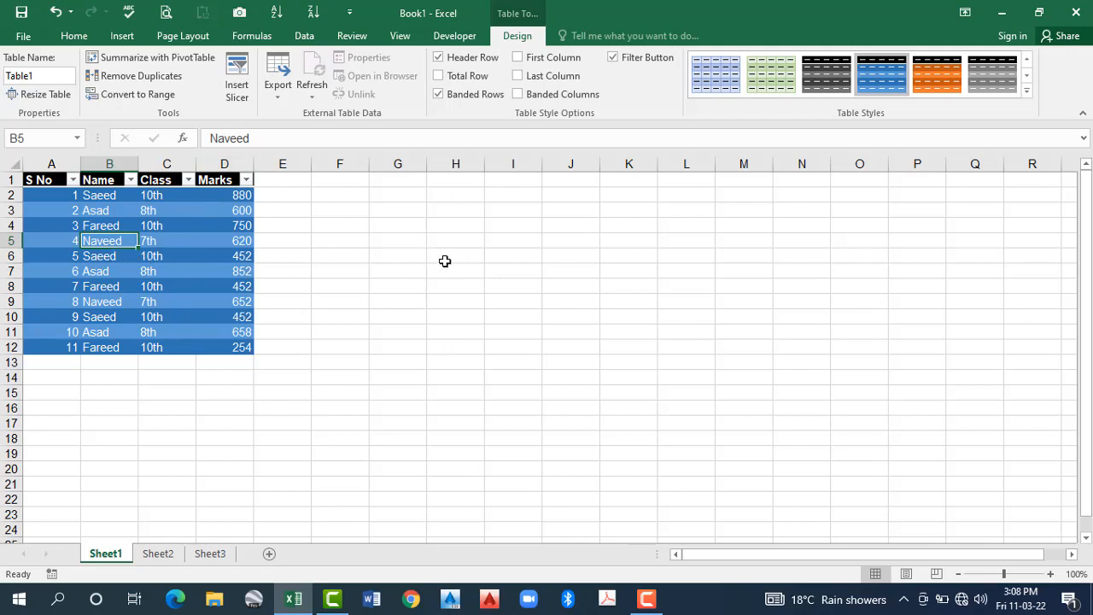
left_click(455, 256)
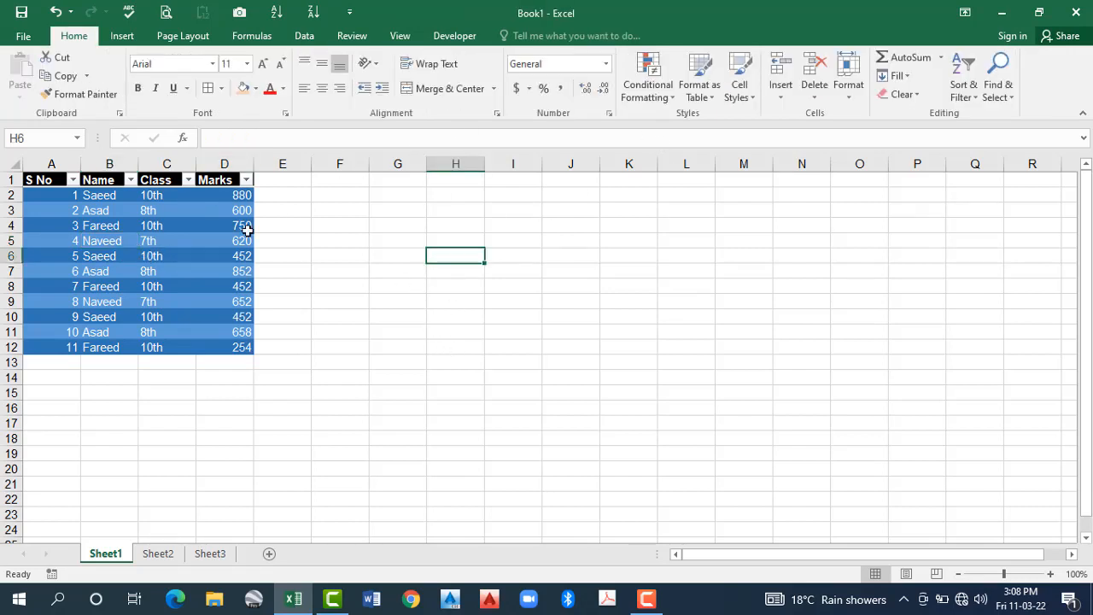
left_click(151, 254)
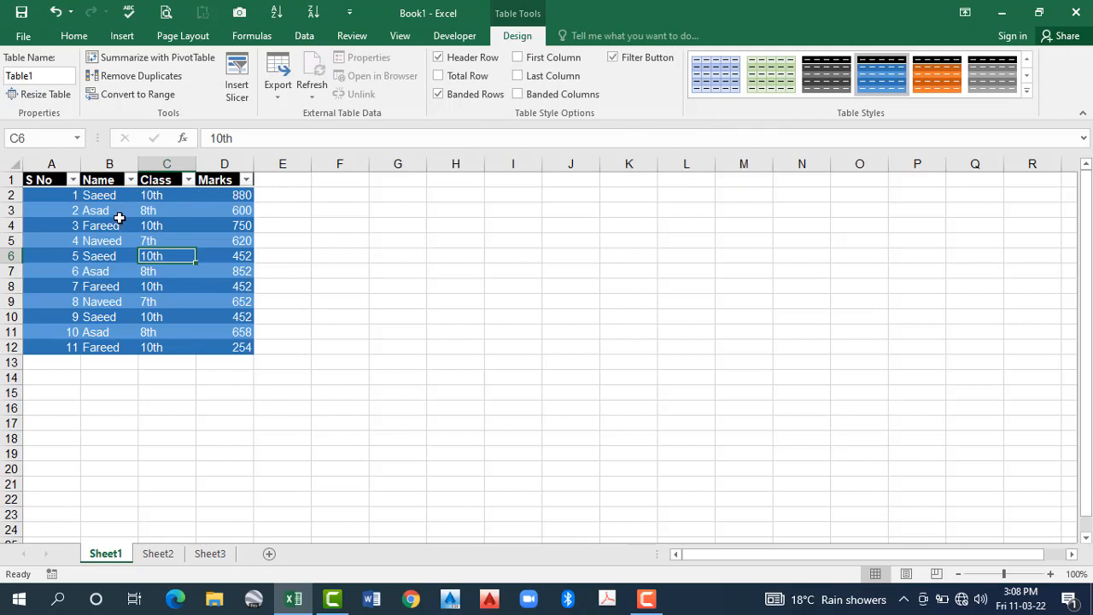
Turn the table's filter buttons off and back on
left_click(119, 225)
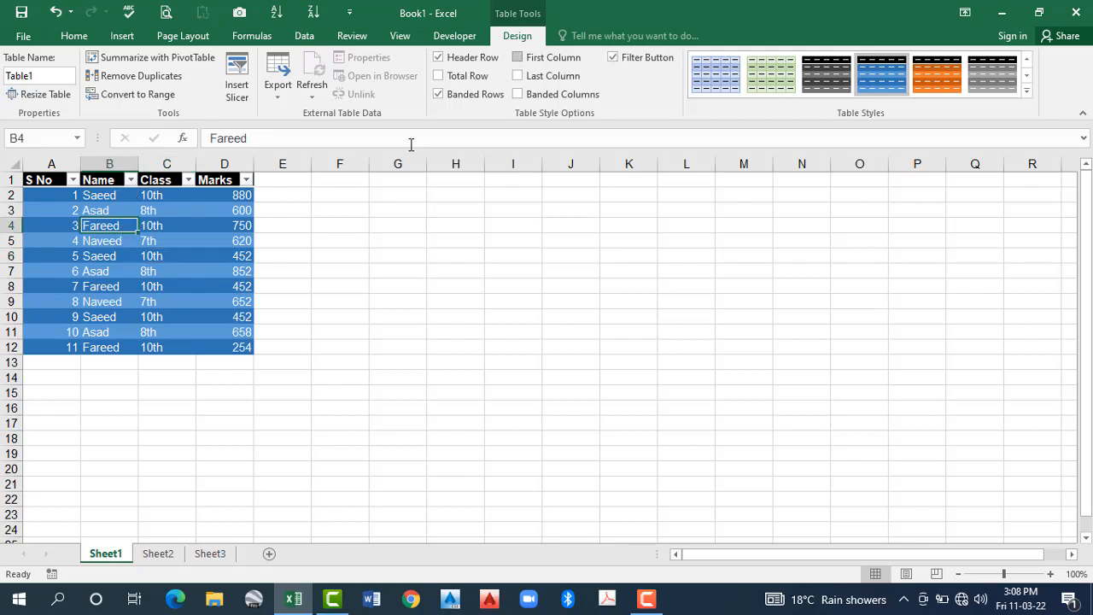
left_click(612, 57)
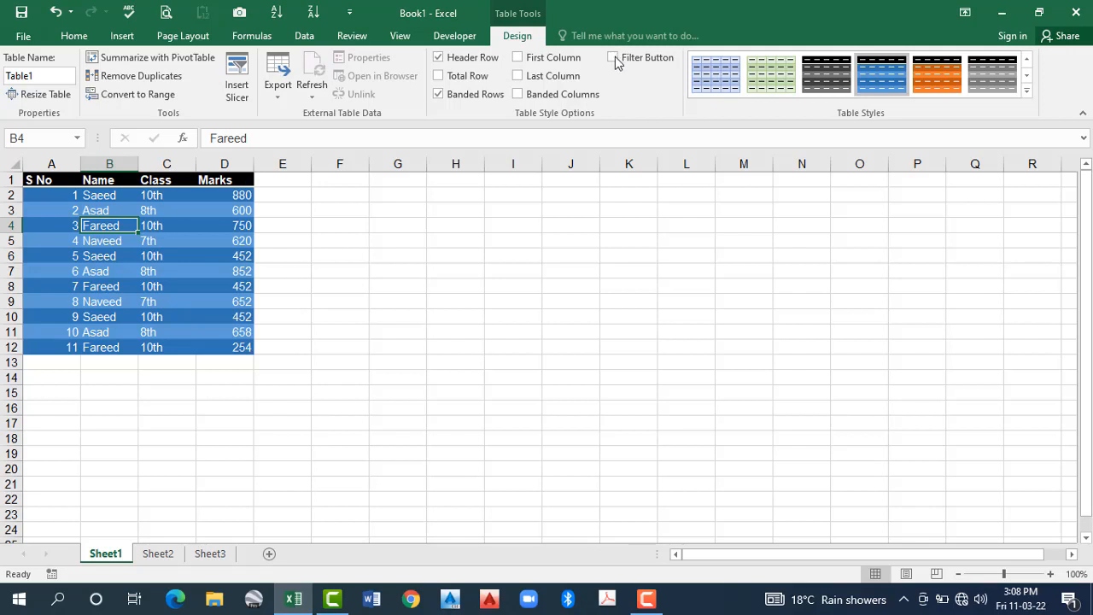
key("ctrl+shift+l")
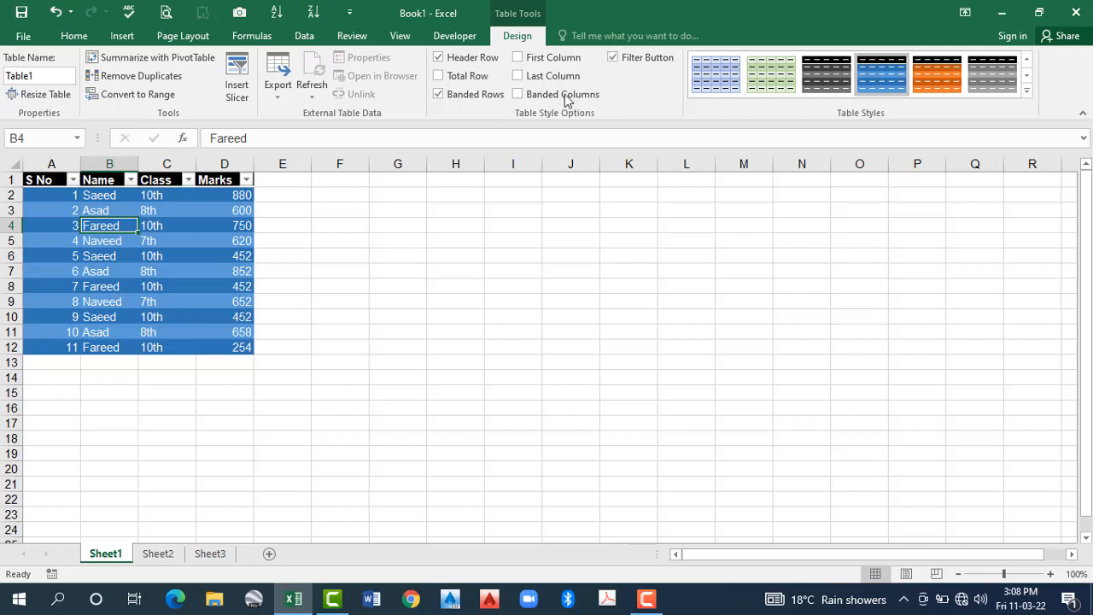
Enable the First Column, Last Column and Banded Columns options for the marks table
left_click(518, 58)
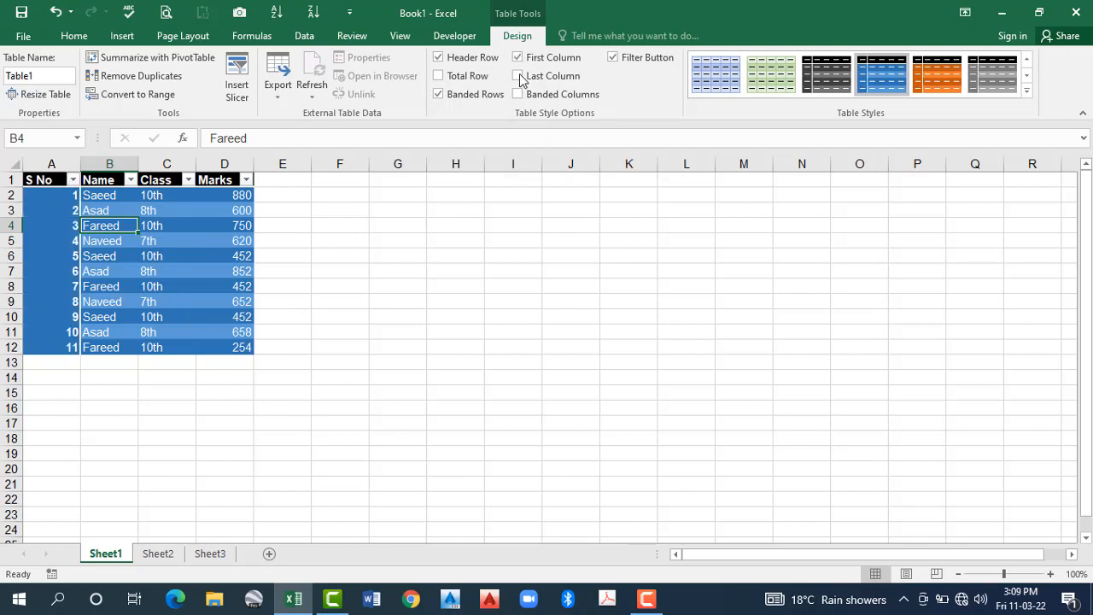
left_click(519, 76)
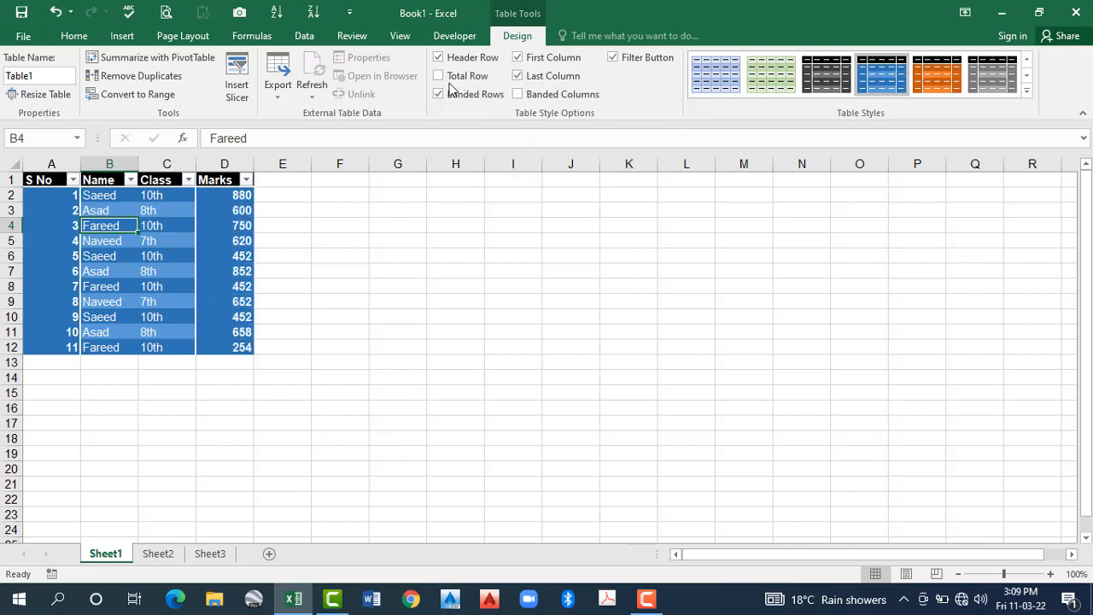
left_click(516, 96)
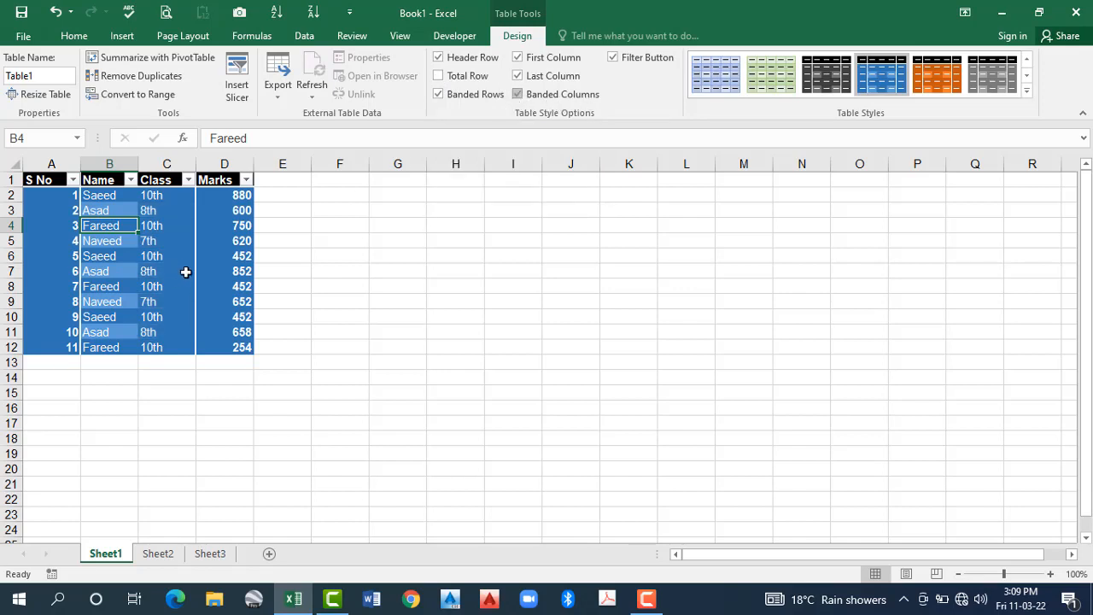
Insert three new columns between the Class and Marks columns of the table
left_click(210, 158)
key("ctrl+shift+equal")
key("ctrl+shift+equal")
key("ctrl+shift+equal")
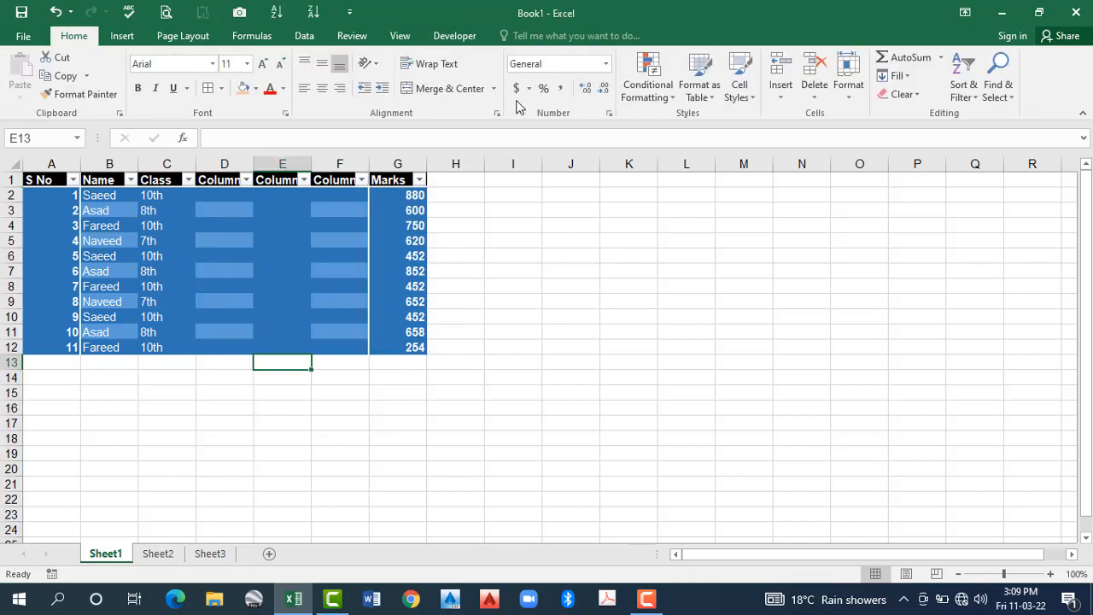
left_click(278, 287)
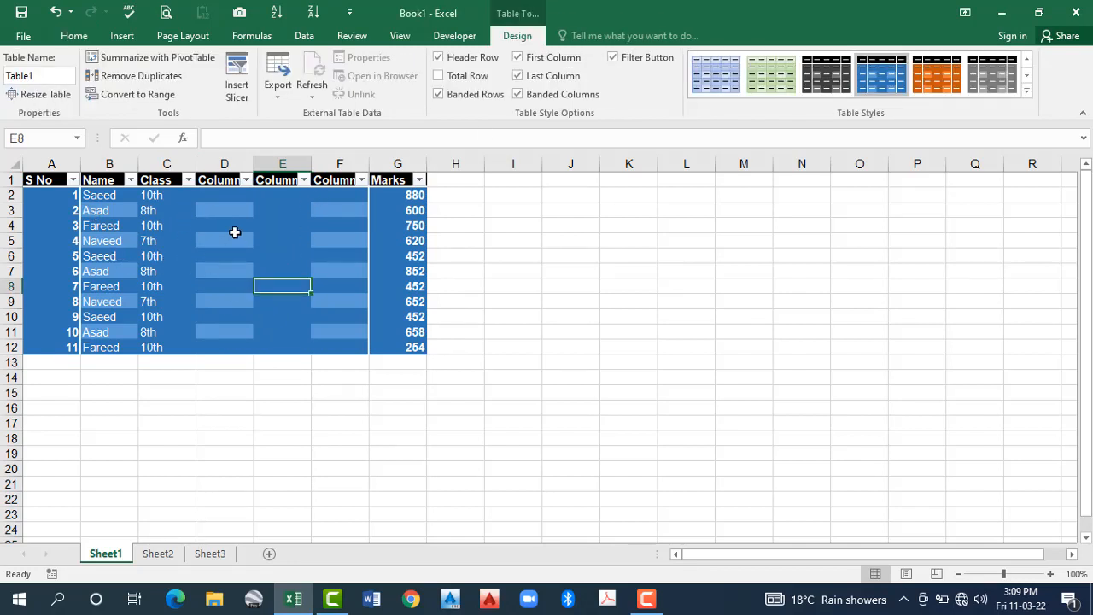
Disable the Banded Columns, First Column and Last Column options for the table
left_click(519, 95)
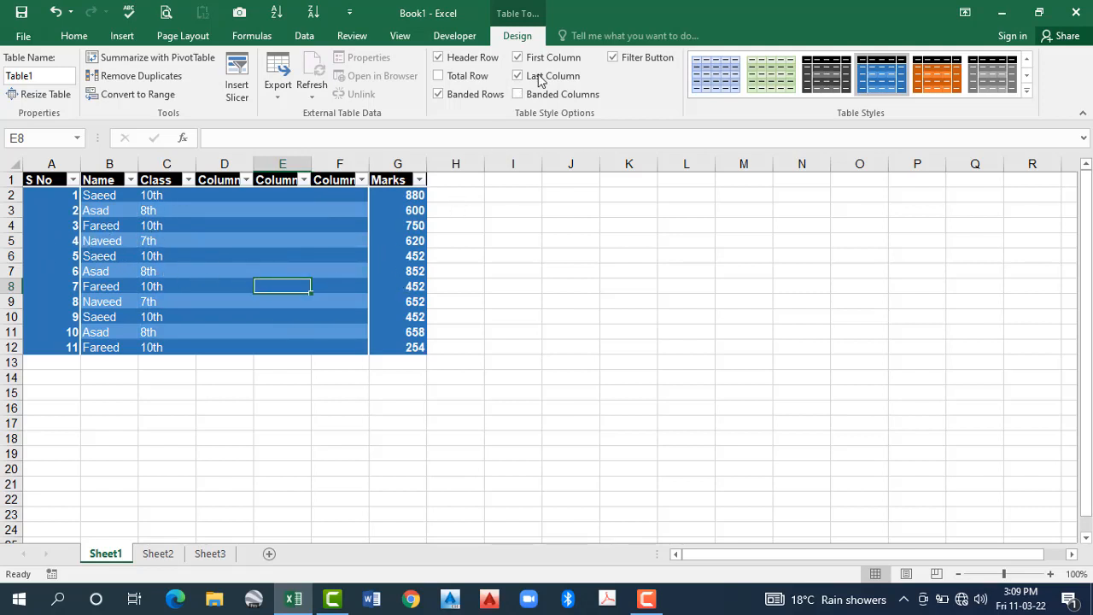
key("Right")
key("Right")
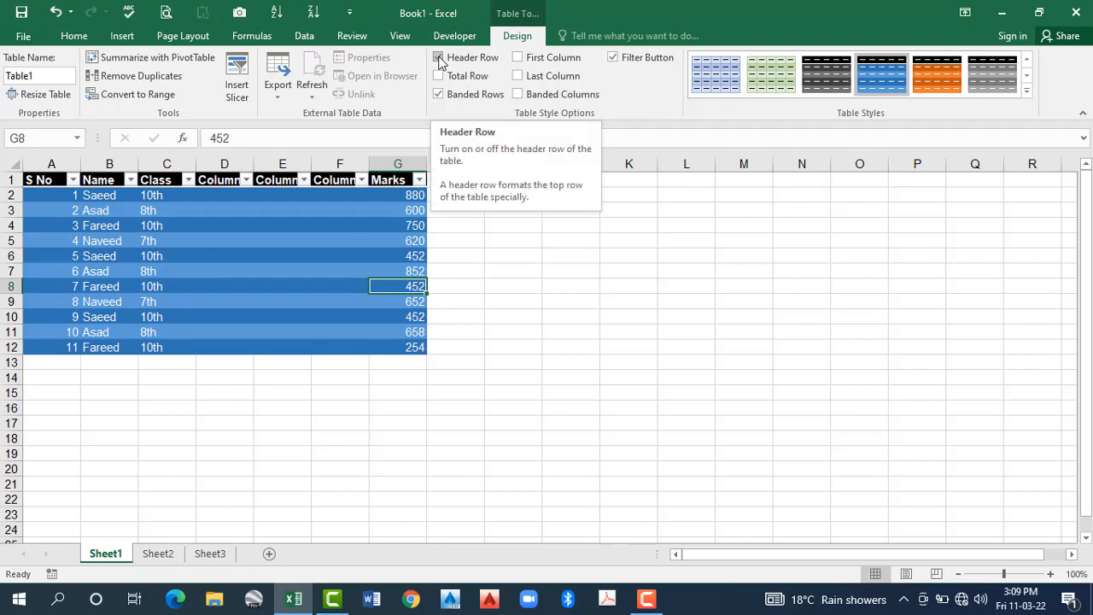
Turn the table's header row off and back on
left_click(438, 58)
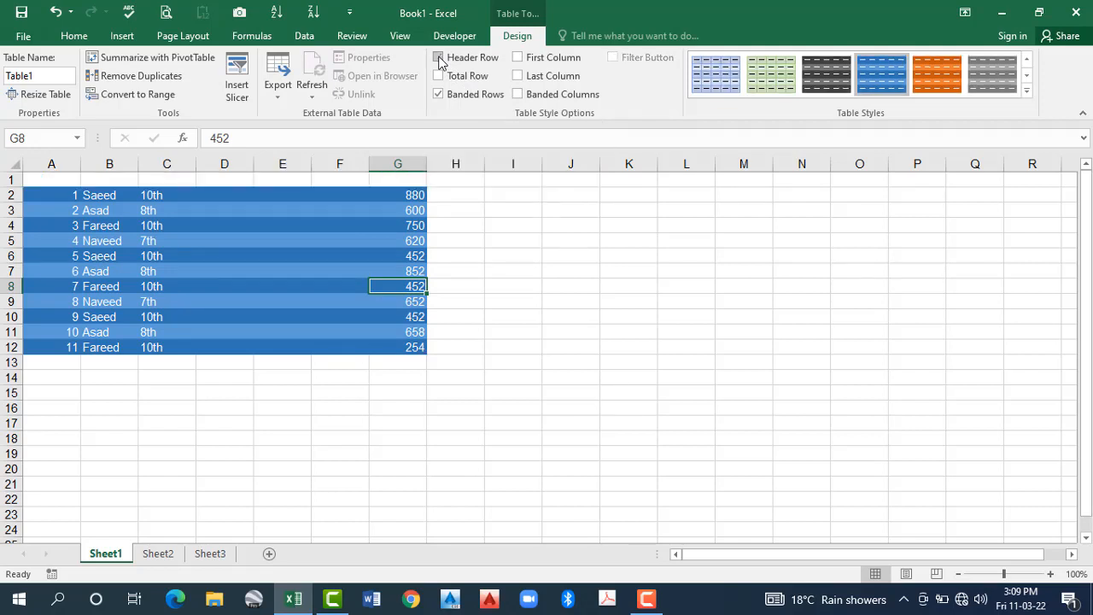
left_click(439, 58)
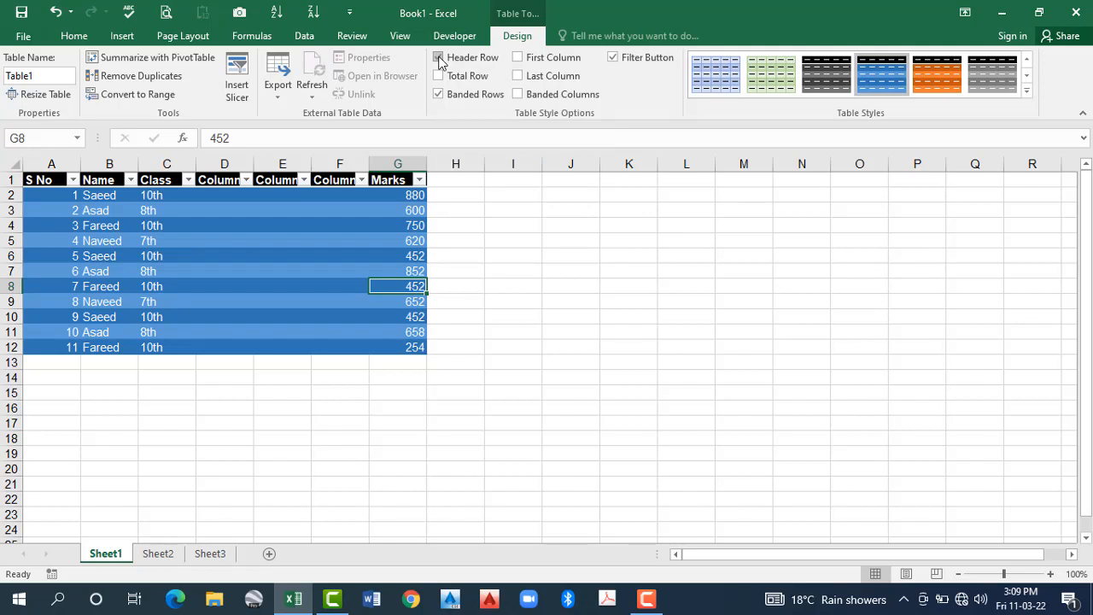
left_click(436, 63)
key("ctrl+z")
left_click(40, 182)
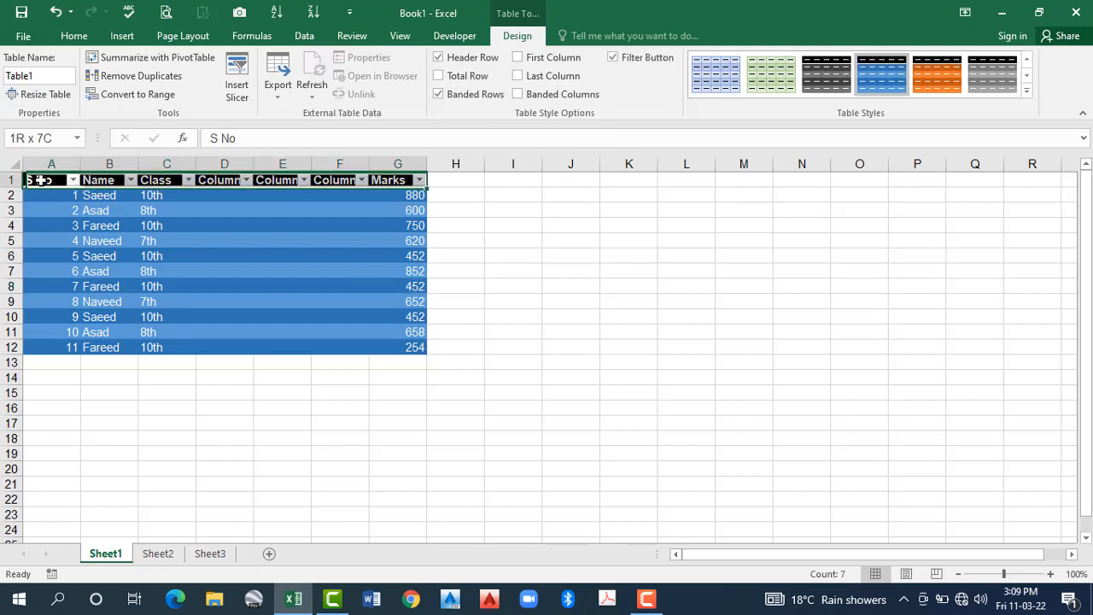
left_click(213, 177)
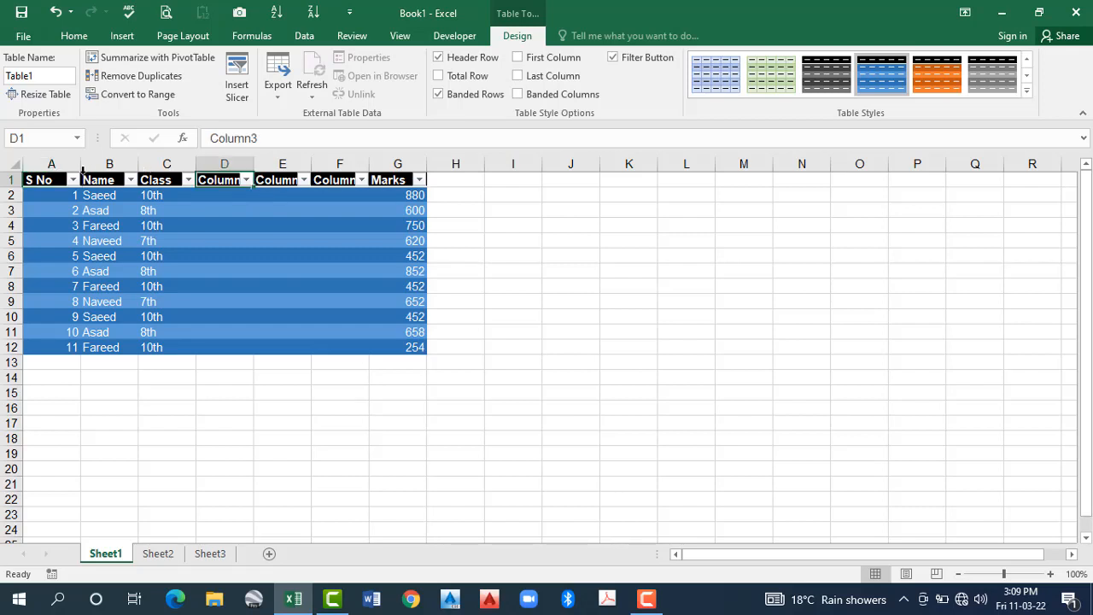
Widen columns A to G equally so that the full table headers fit
left_click_drag(51, 163, 388, 164)
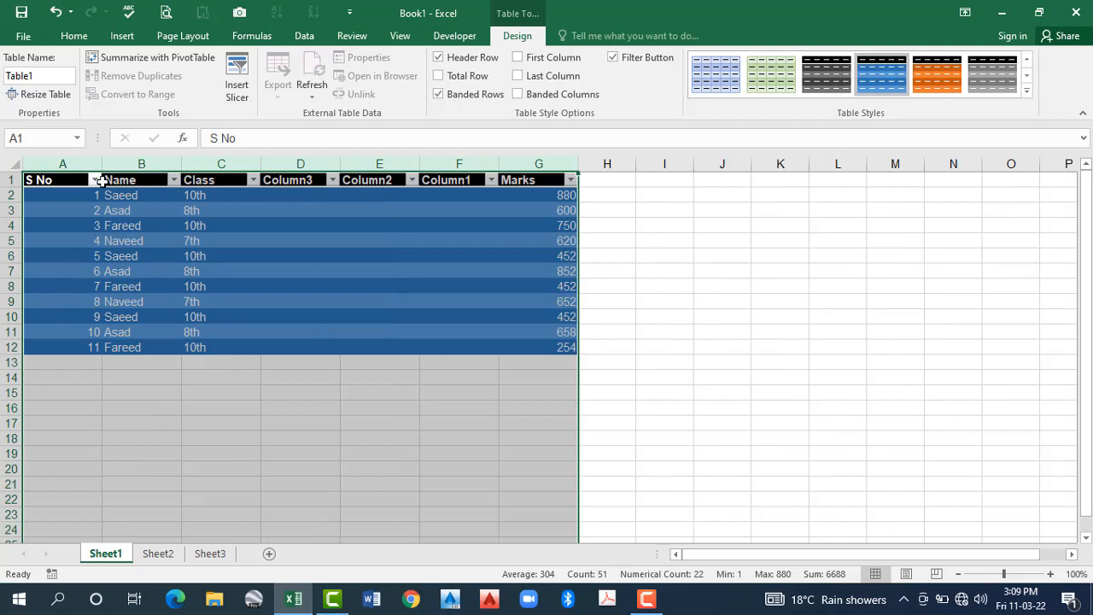
left_click(305, 181)
key("Right")
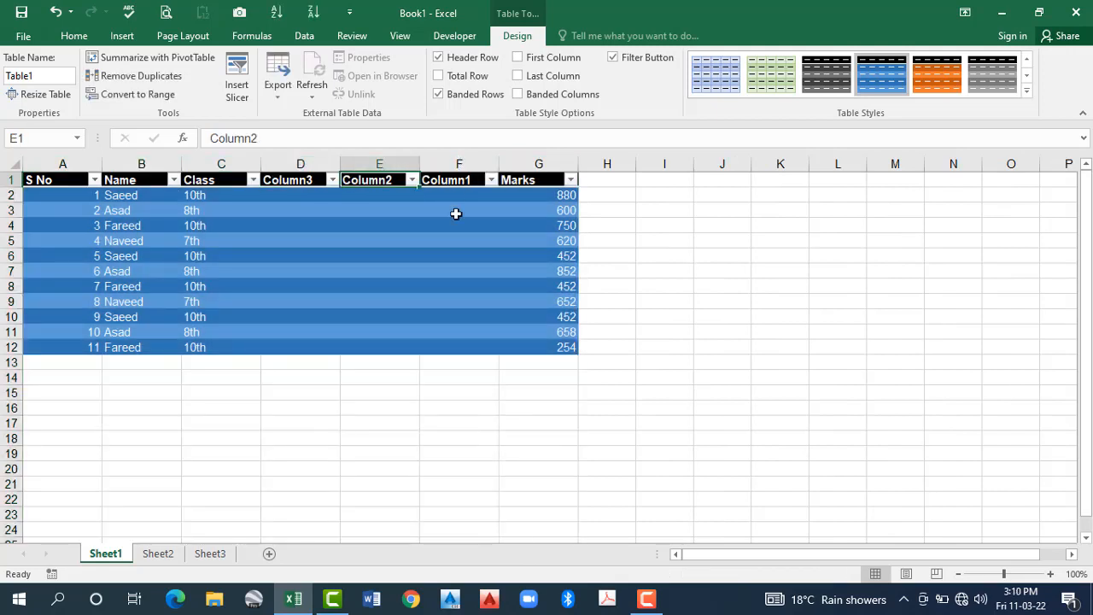
key("Right")
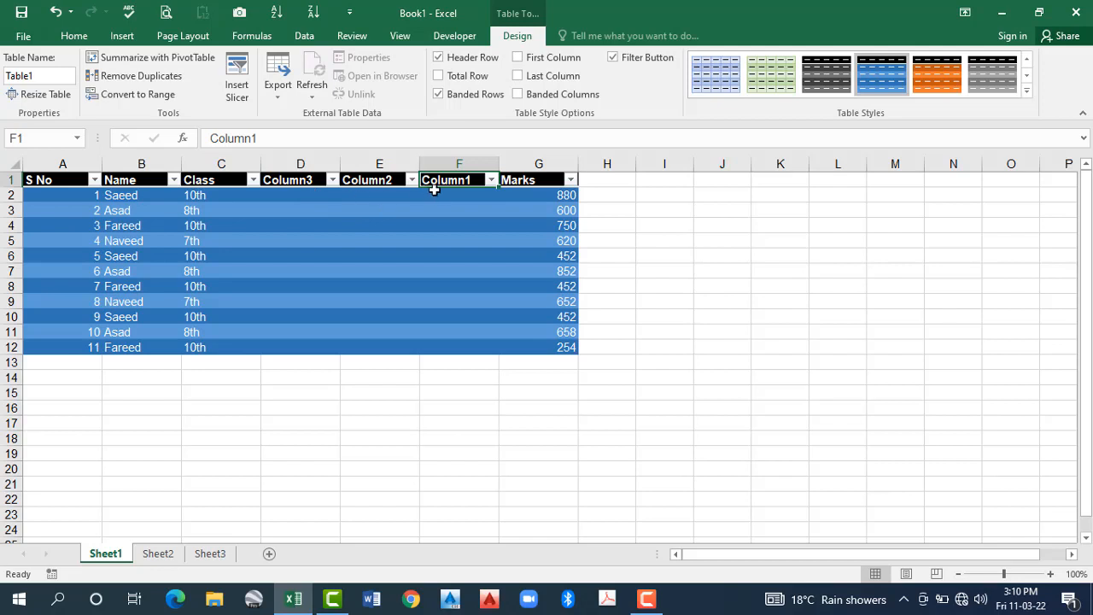
Rename the headers in D1 and E1 as School and Total Marks
left_click(301, 183)
type("S")
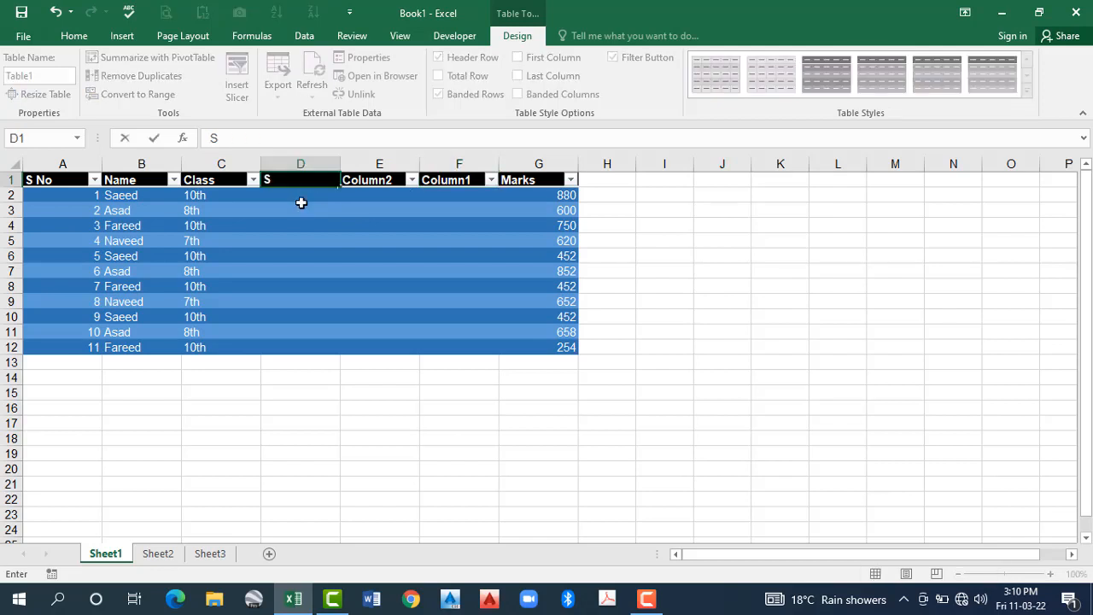
type("chool")
key("Tab")
type("Totak")
key("BackSpace")
type("l Marks")
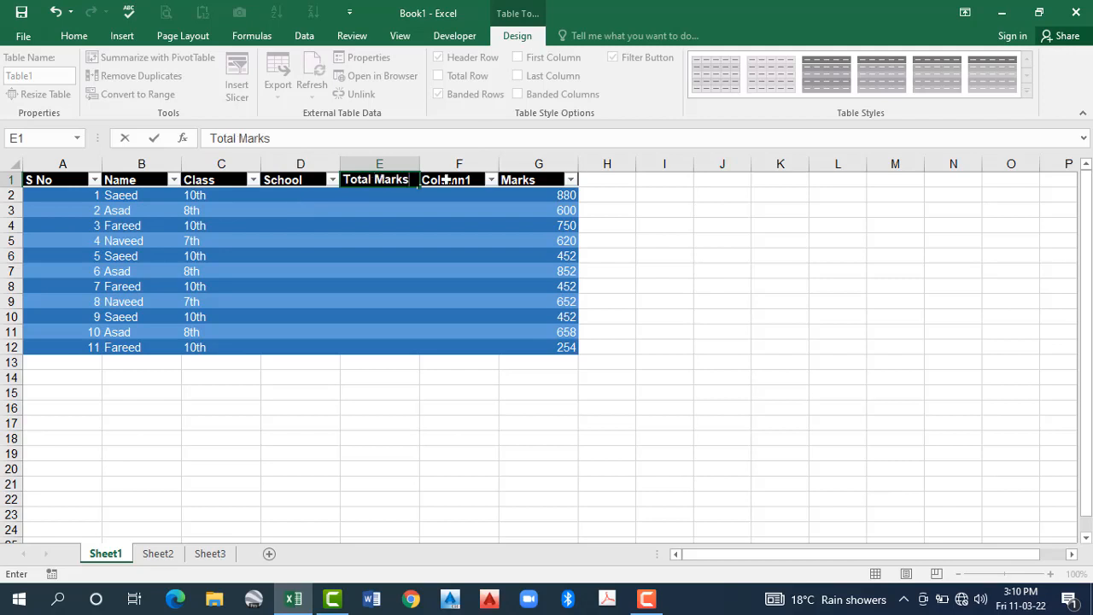
key("Tab")
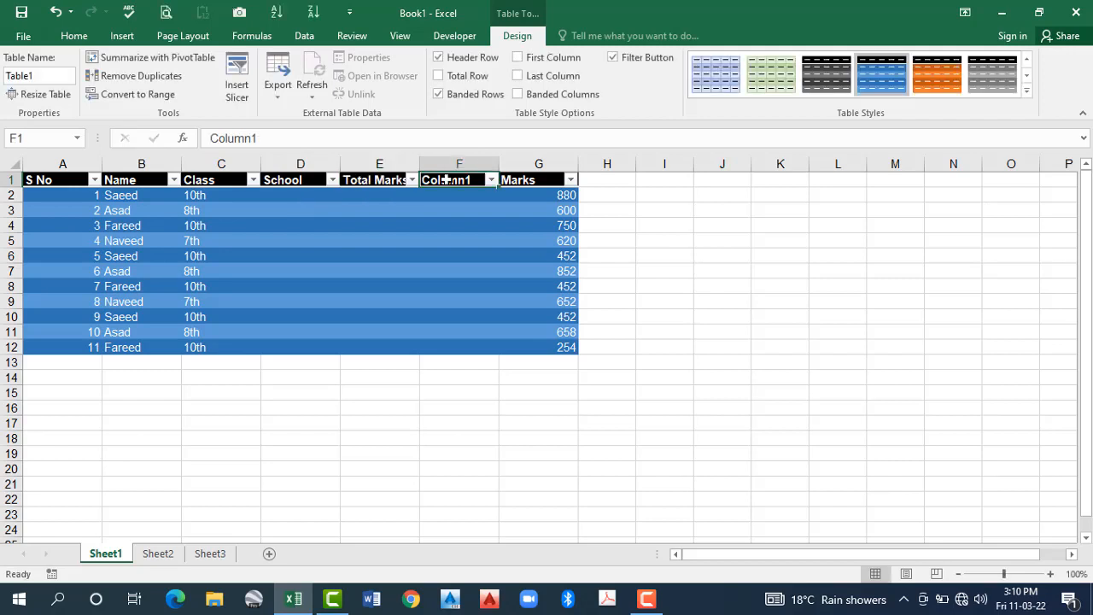
Rename the headers in F1 and G1 as Obt Marks and Remarks
type("Obt Marks")
key("Tab")
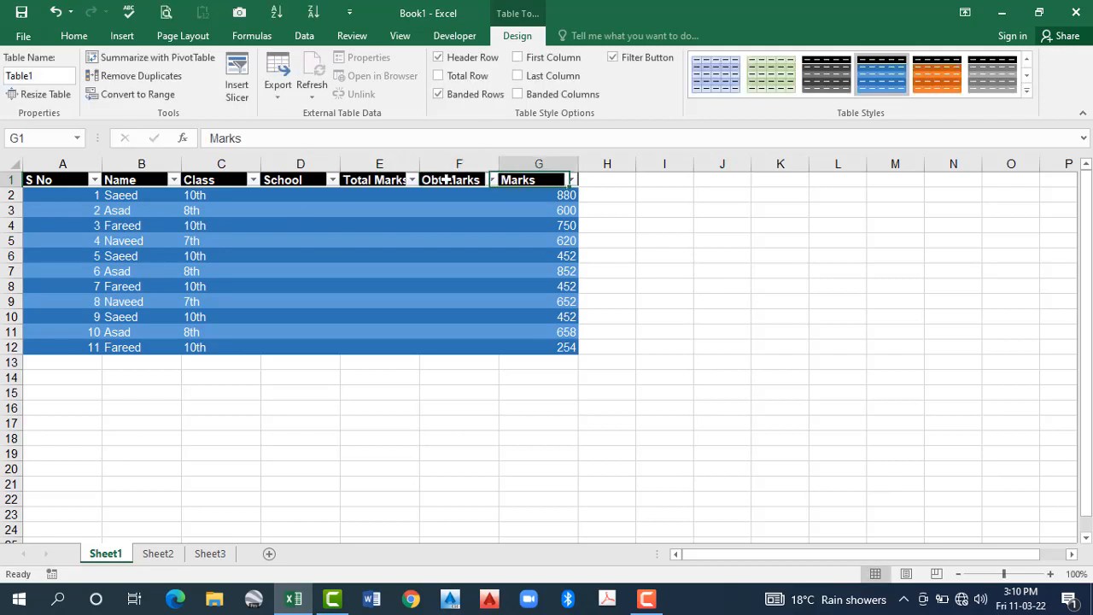
type("Remarks")
key("Return")
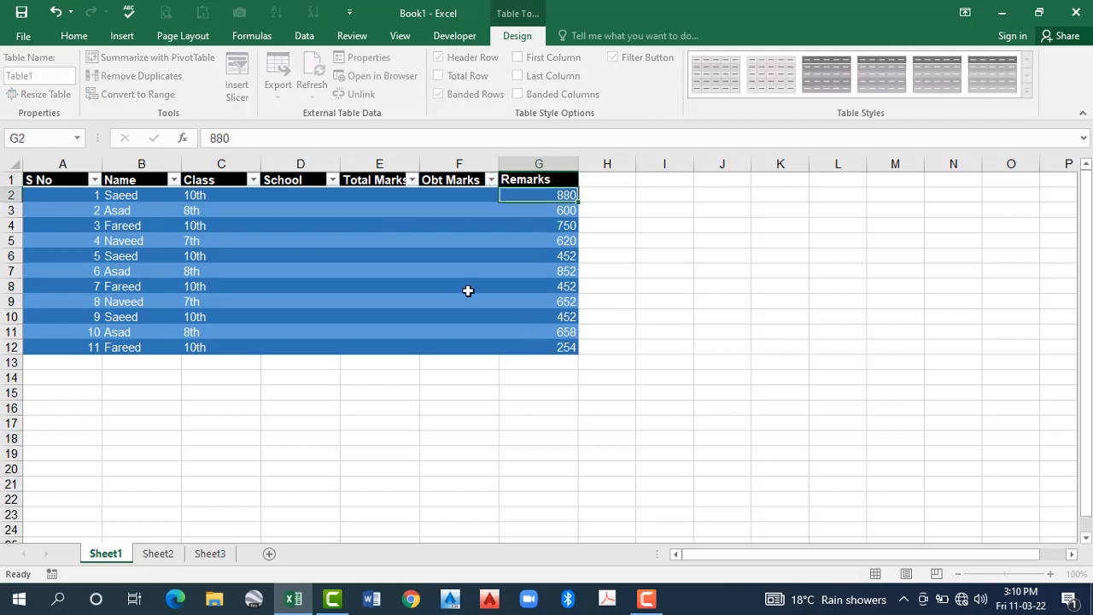
Copy the marks in G2:G12 into the Obt Marks column from F2 down, and clear them from the Remarks column
key("ctrl+shift+Down")
key("ctrl+c")
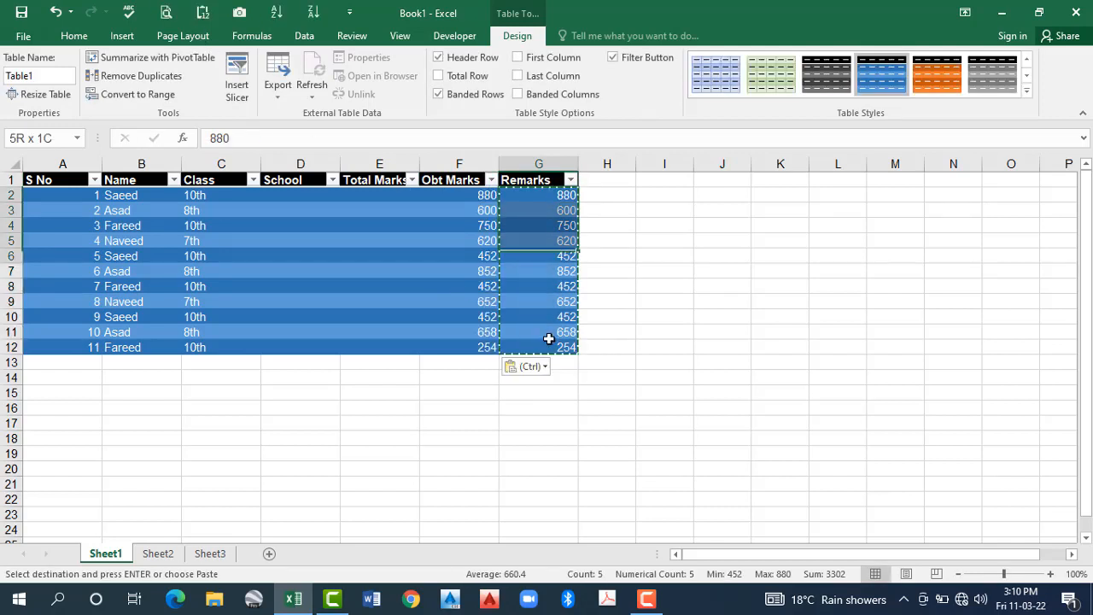
key("shift+Down")
key("shift+Down")
key("shift+Down")
key("shift+Down")
key("shift+Down")
key("shift+Down")
key("Delete")
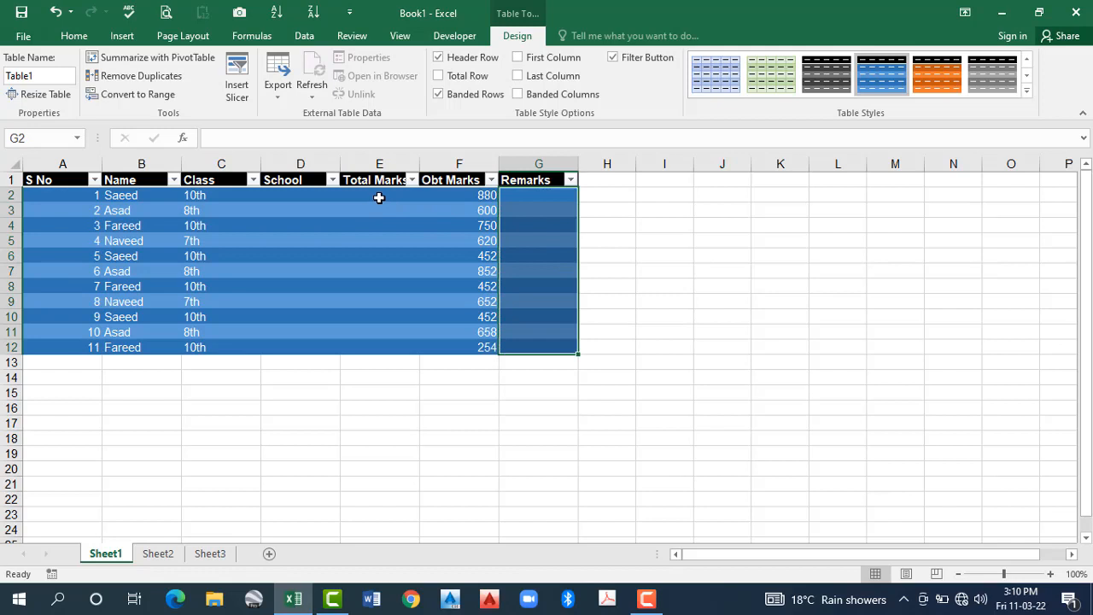
Fill Total Marks in E2:E12 with 1000, 1000, 800, 800, 700, 1000, 600, 800, 500, 800 and 500
key("Left")
key("Down")
left_click(379, 197)
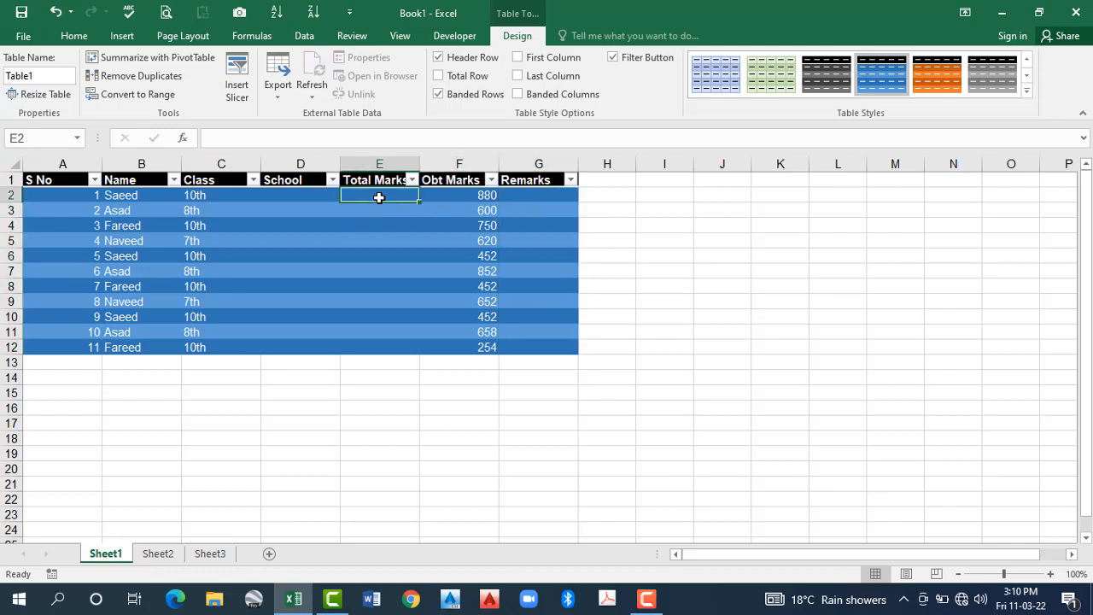
double_click(379, 197)
type("1000")
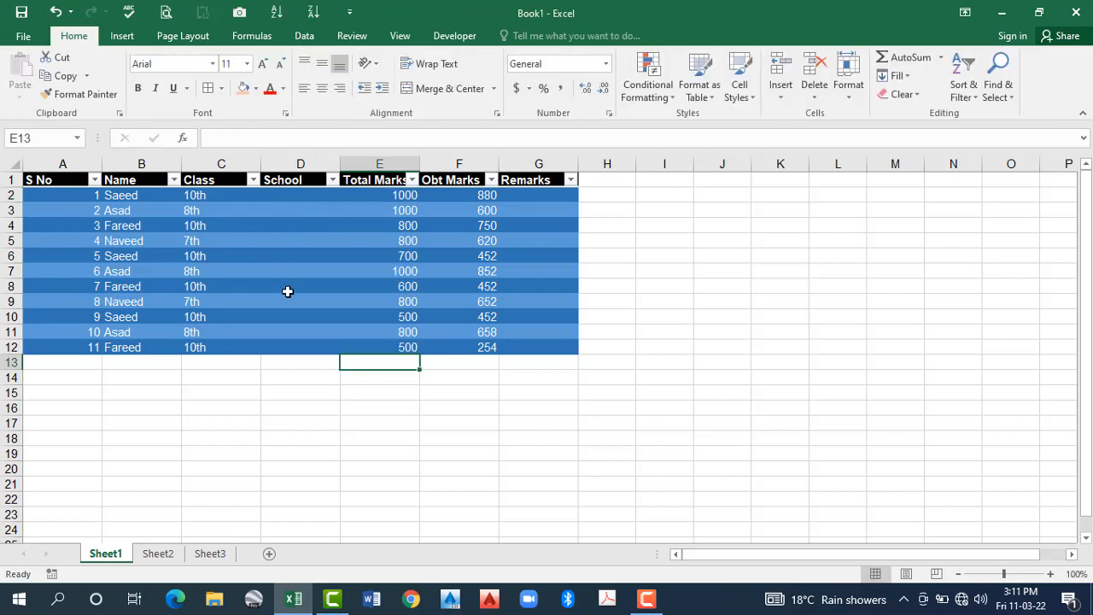
Switch the table's header row off and back on, and add a total row
left_click_drag(285, 197, 281, 312)
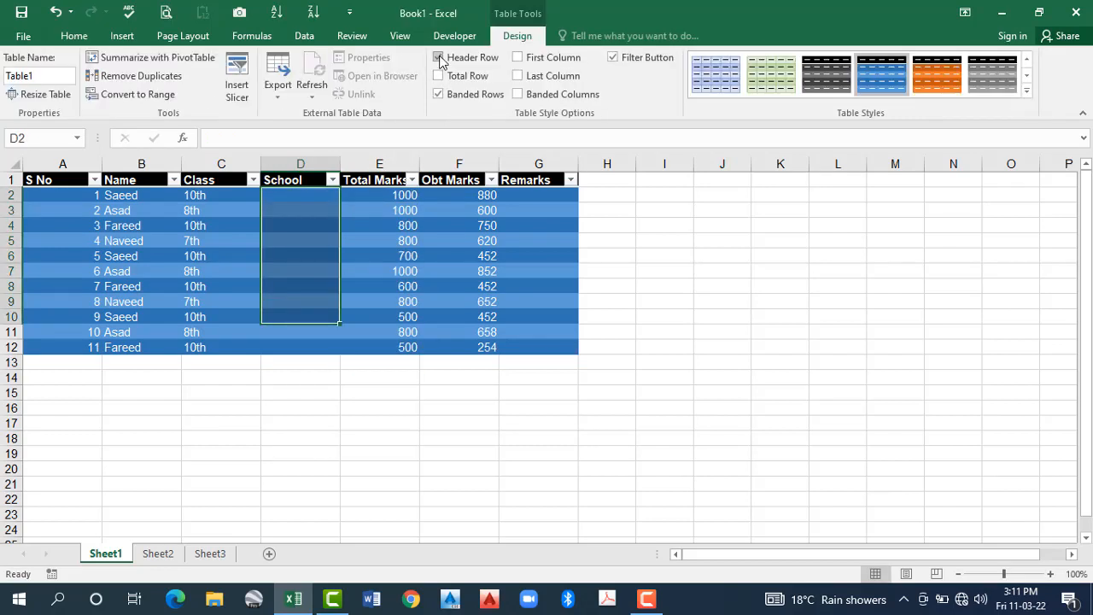
left_click(438, 57)
left_click(439, 60)
left_click(439, 76)
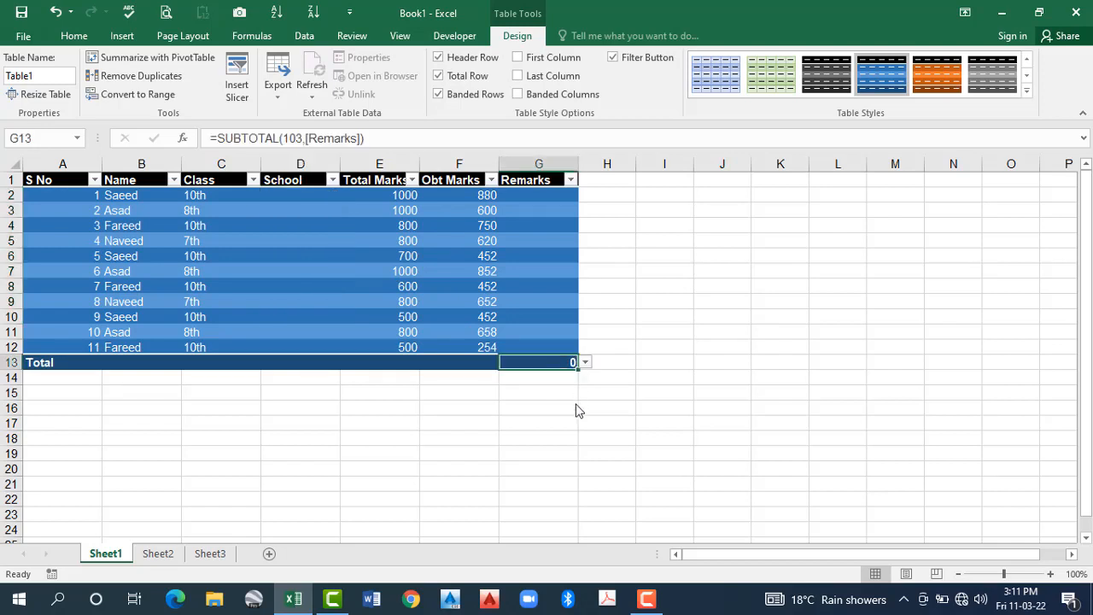
Try the Count, Max and Min functions in the total row cell of the Obt Marks column
left_click(573, 363)
left_click(482, 362)
left_click(505, 362)
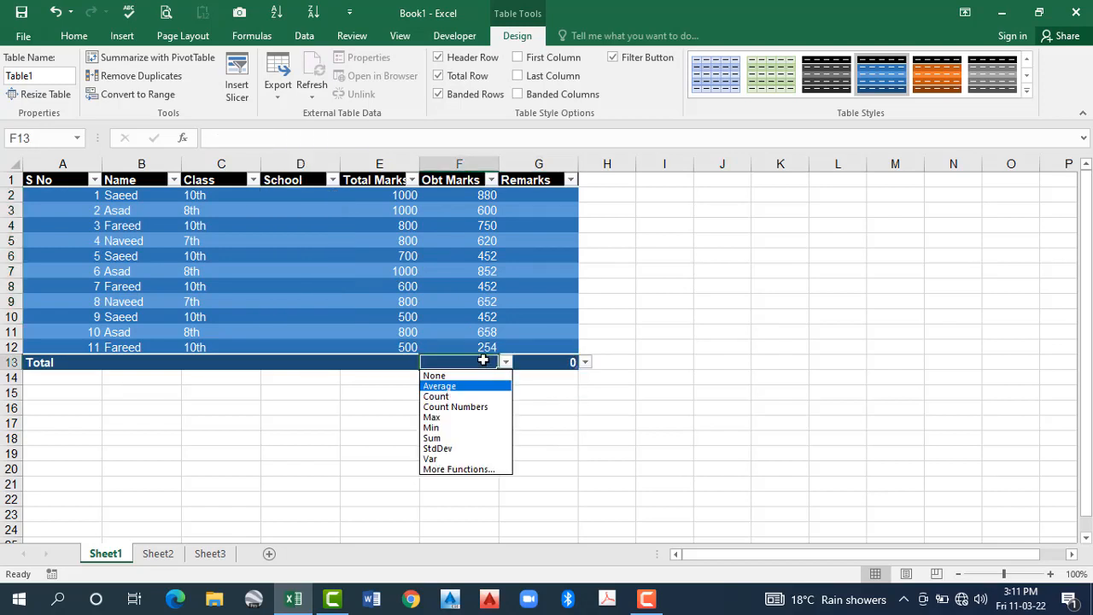
left_click(466, 396)
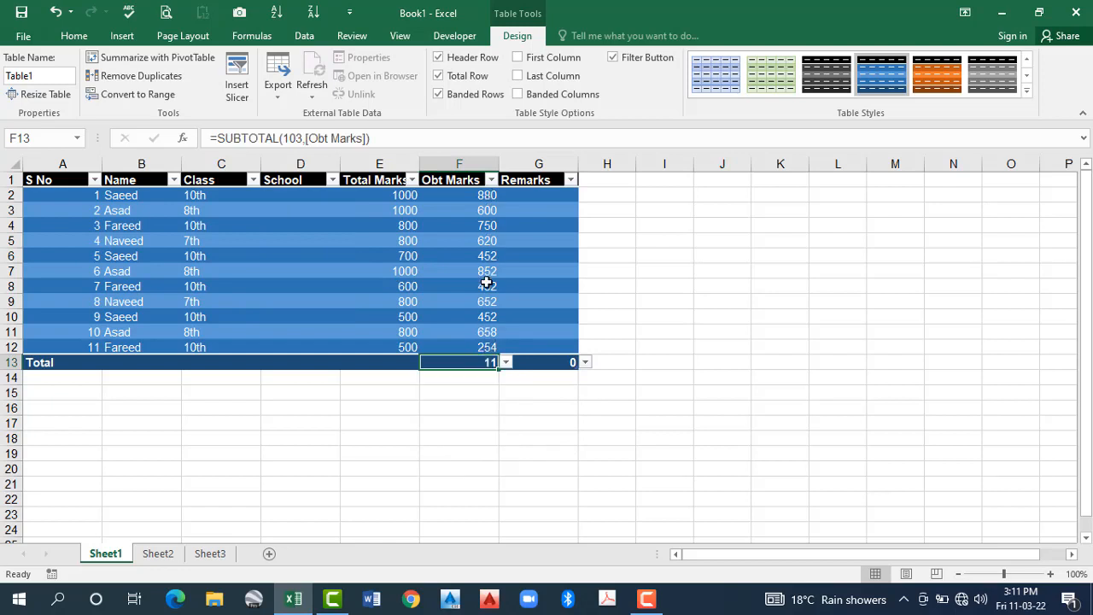
left_click(505, 362)
left_click(453, 417)
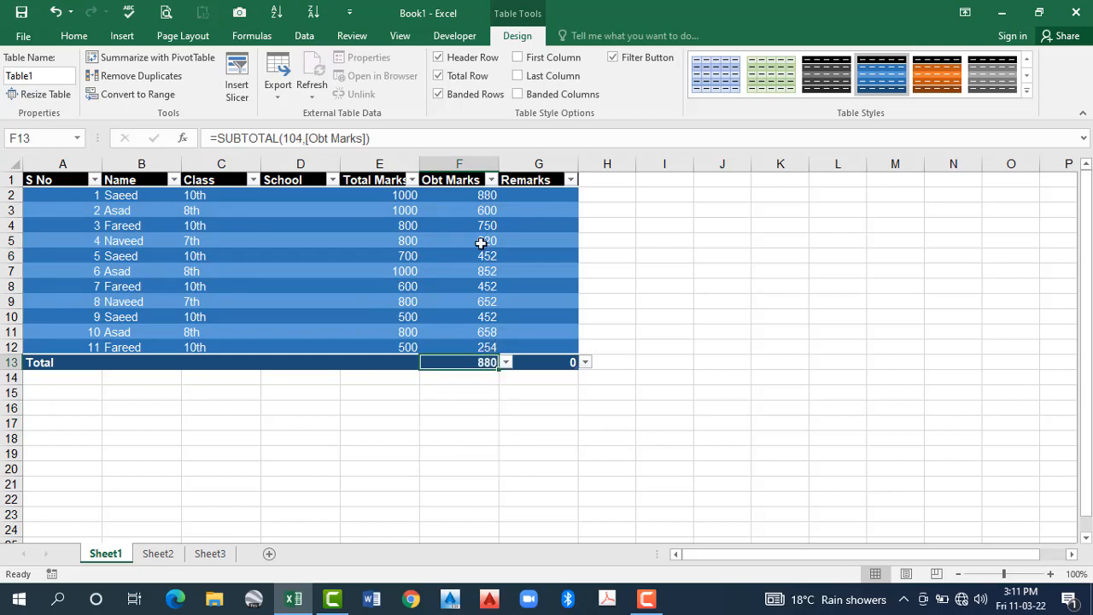
left_click(506, 362)
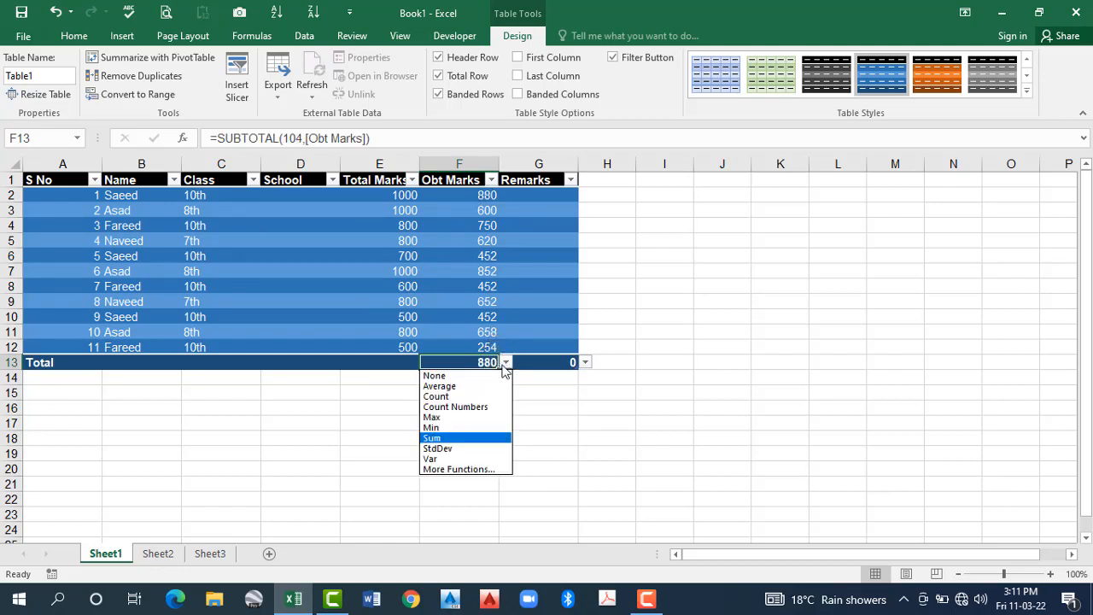
left_click(461, 433)
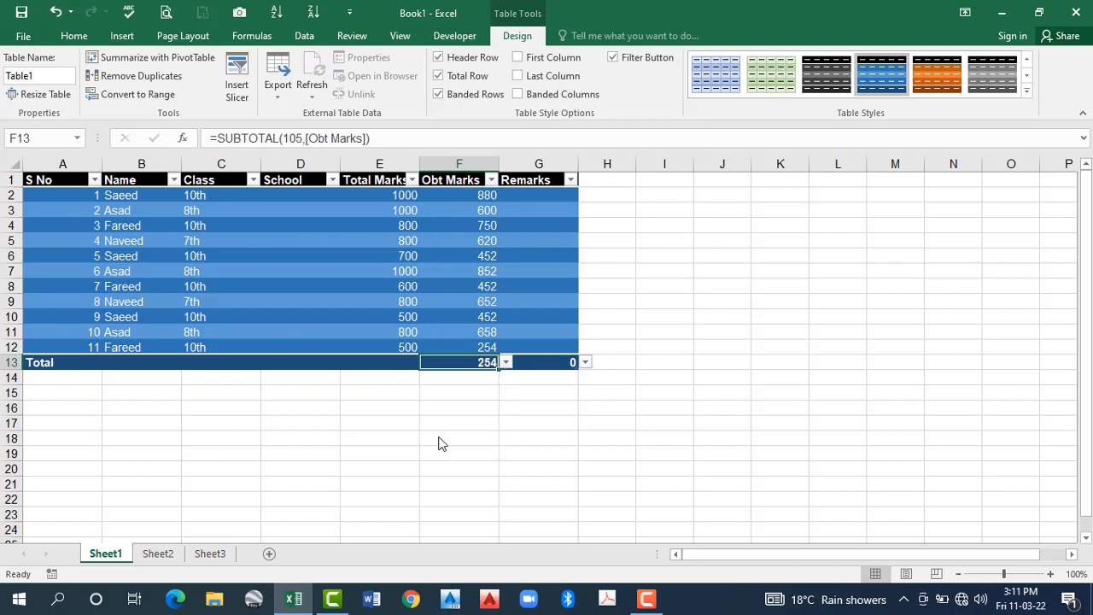
Set the Obt Marks total to Sum and compare it with the sum of the marks in F2:F12
left_click(506, 362)
left_click(439, 438)
left_click_drag(479, 191, 470, 347)
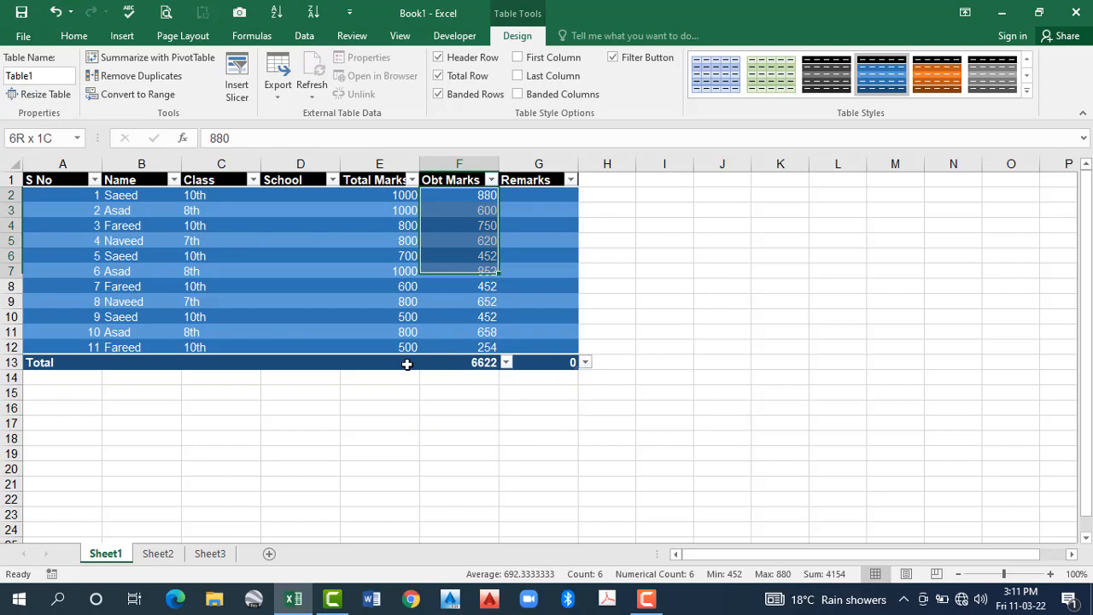
left_click(541, 362)
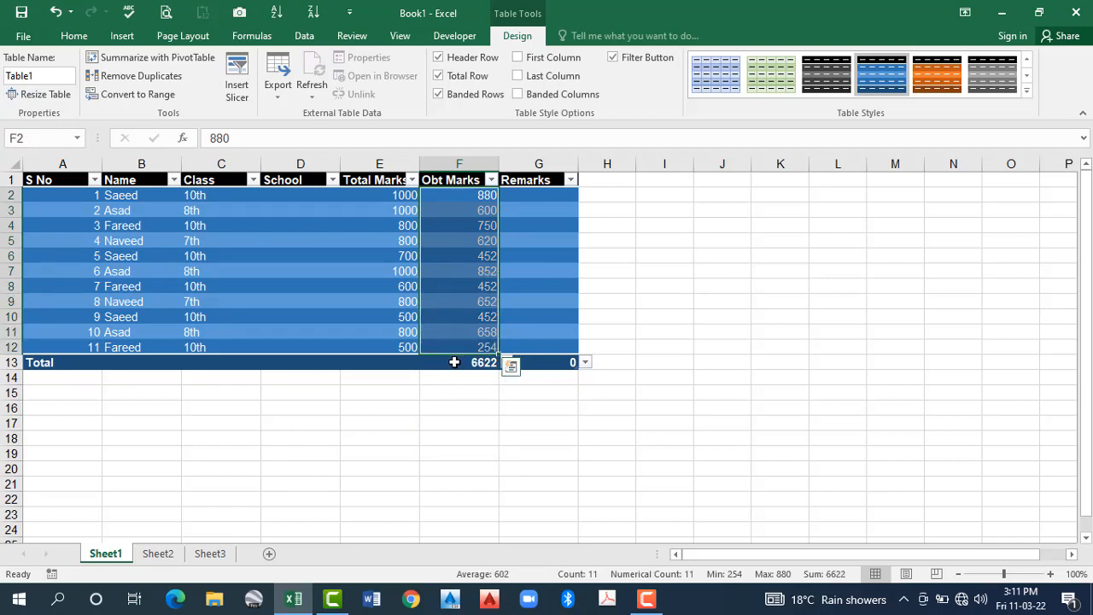
left_click(455, 362)
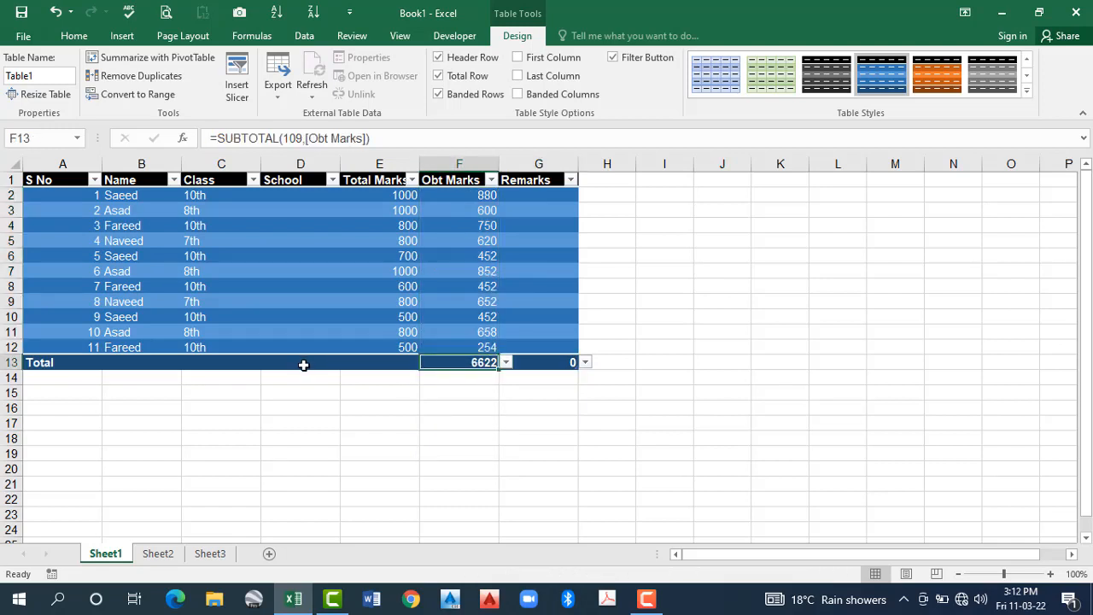
Examine the total row cells of the other columns and the summary functions offered for the Class column
left_click(379, 362)
left_click(303, 365)
left_click(229, 360)
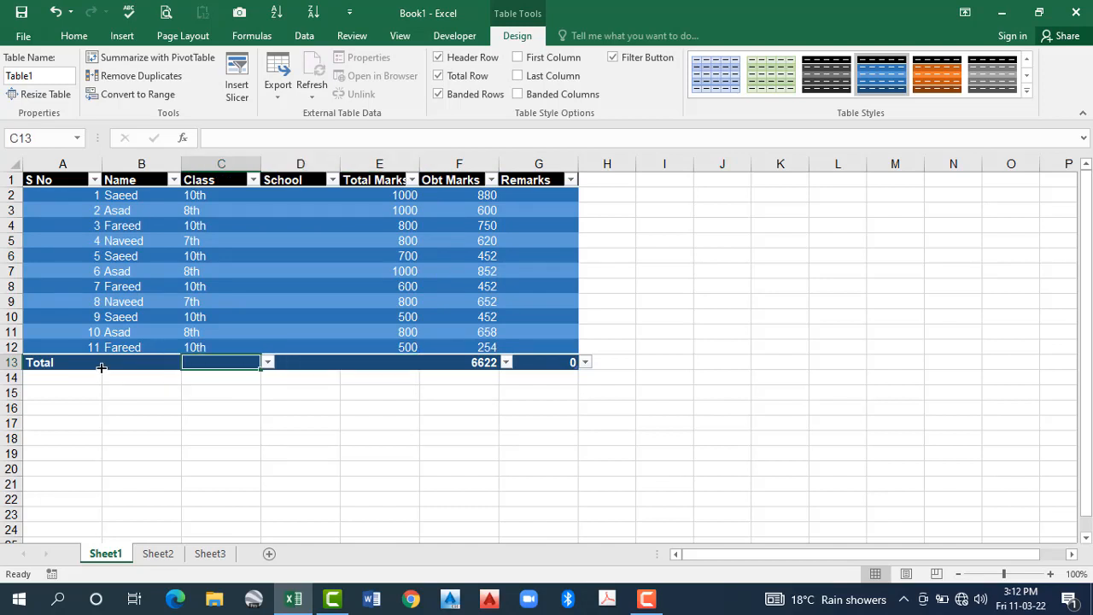
left_click(84, 366)
left_click(151, 365)
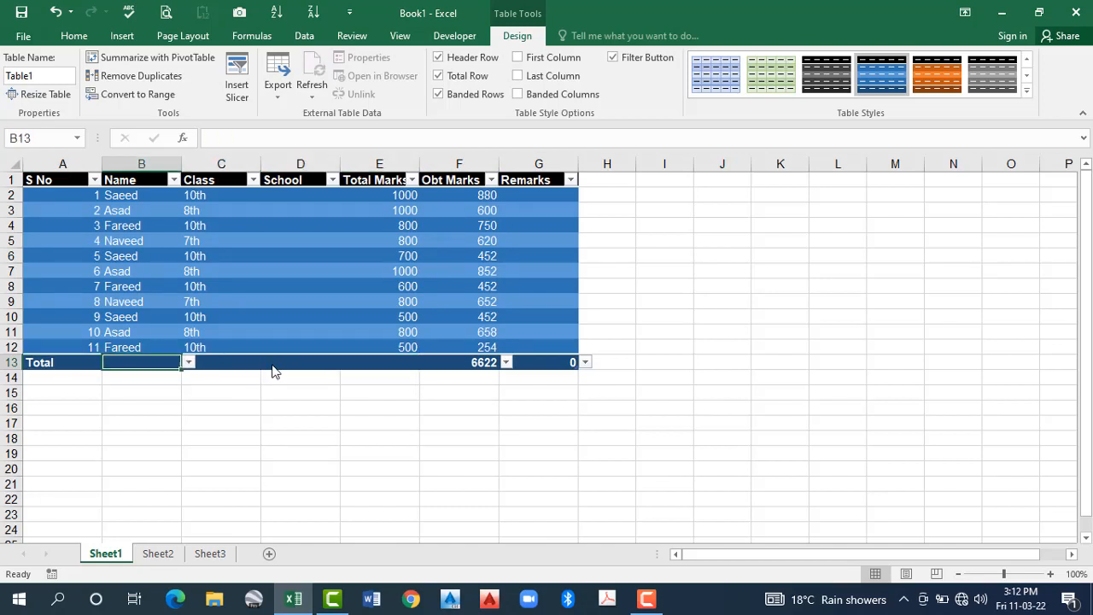
left_click(249, 365)
left_click(267, 362)
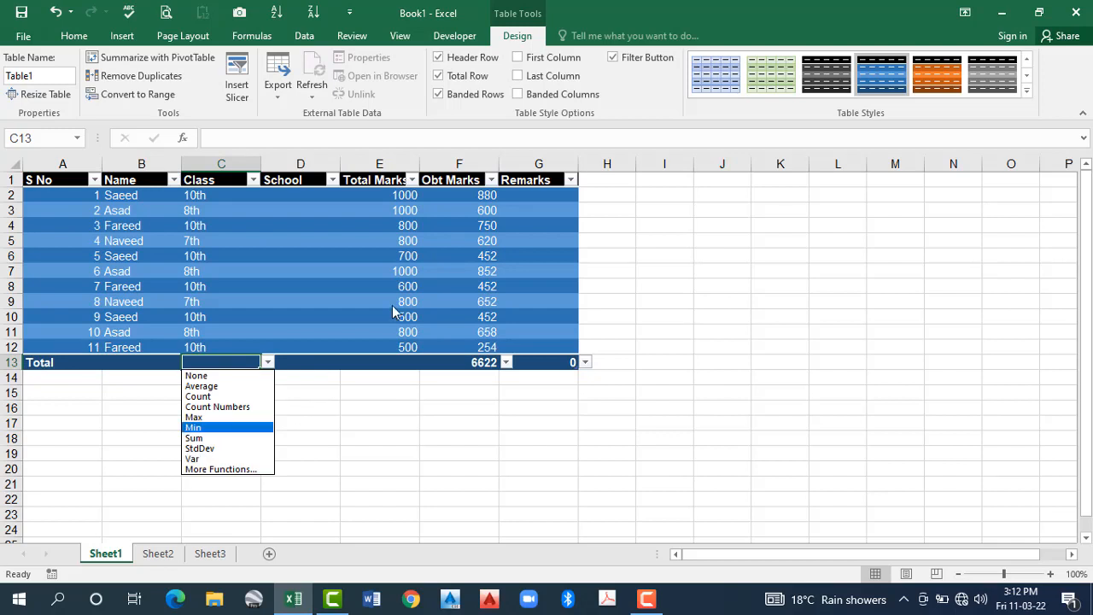
left_click(188, 364)
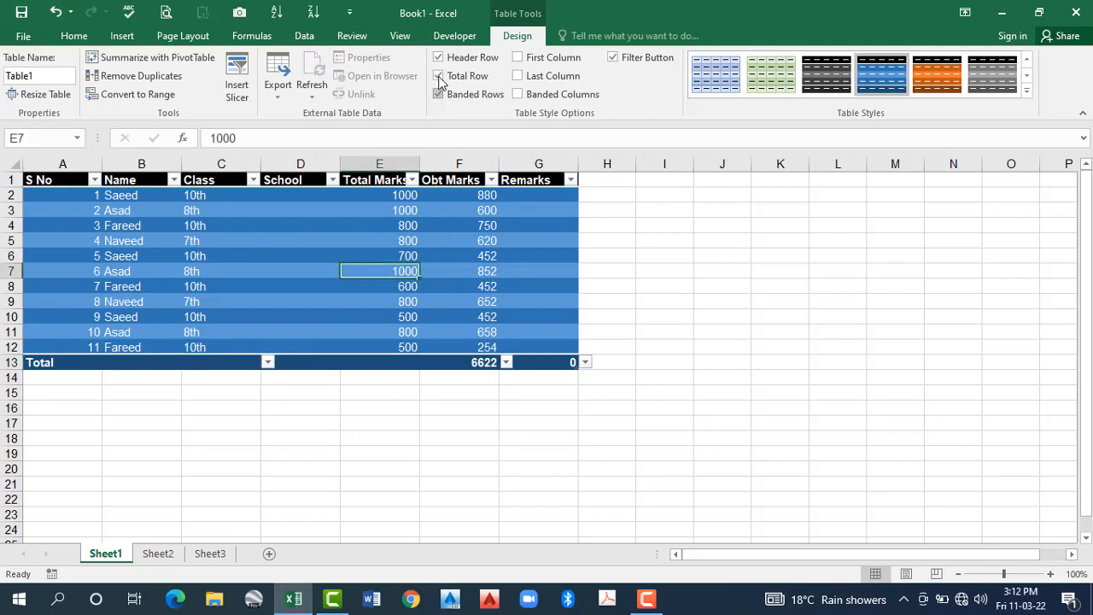
Turn off the table's total row and banded rows, and turn on banded columns
key("ctrl+shift+t")
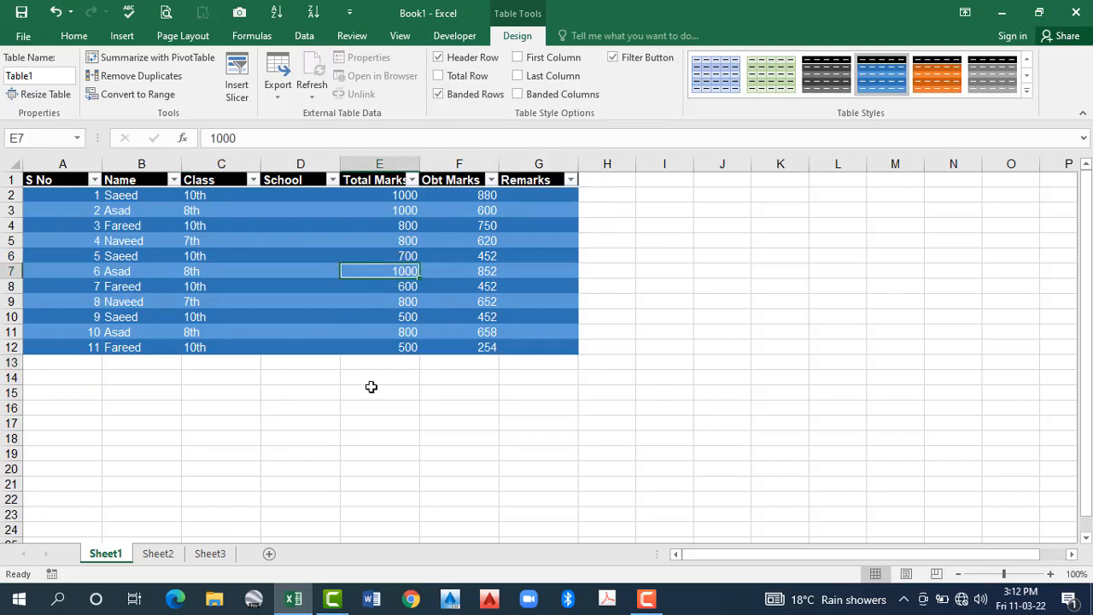
left_click(439, 94)
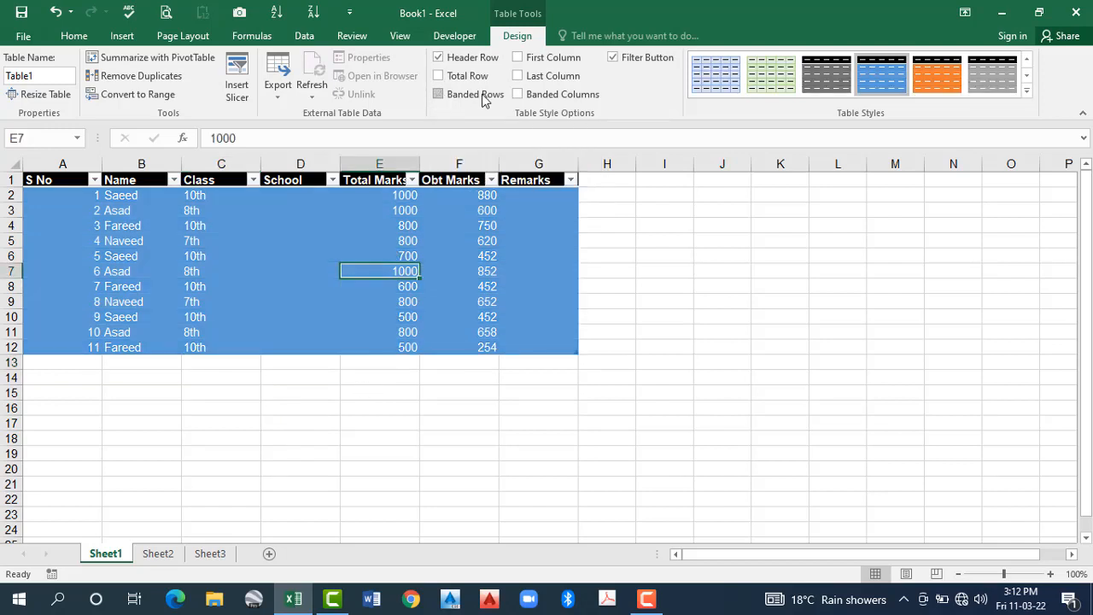
left_click(517, 94)
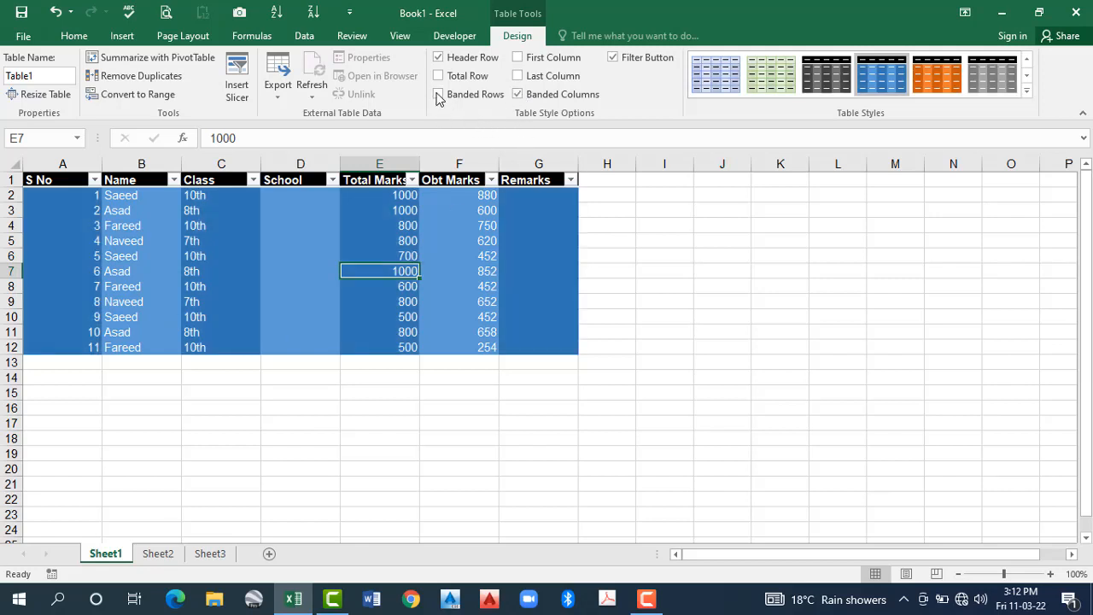
Turn on the table's banded rows, total row, and first and last column formatting
left_click(438, 94)
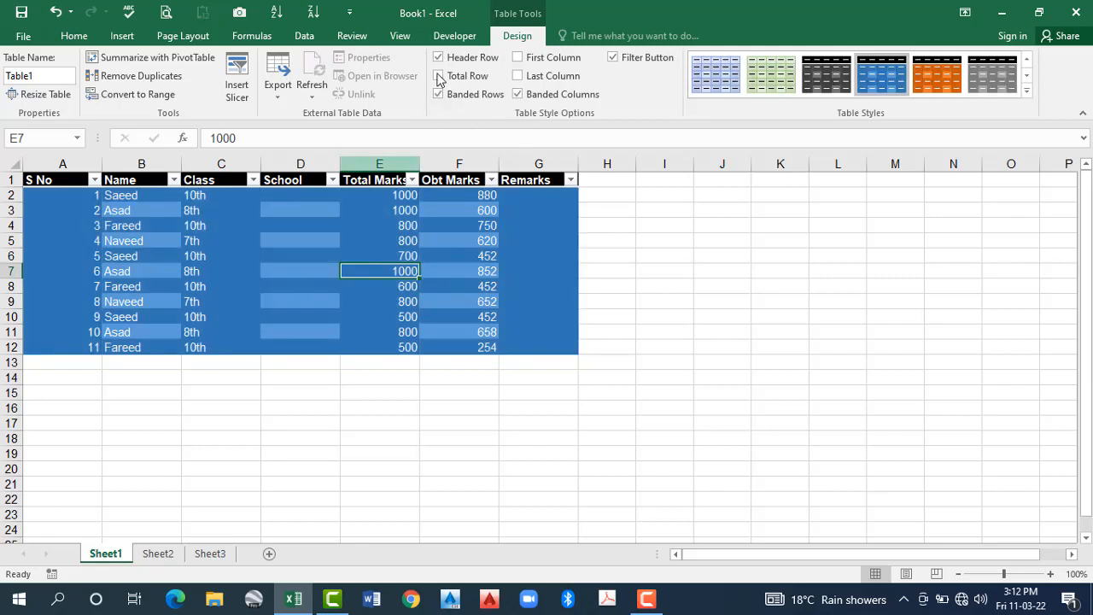
left_click(440, 79)
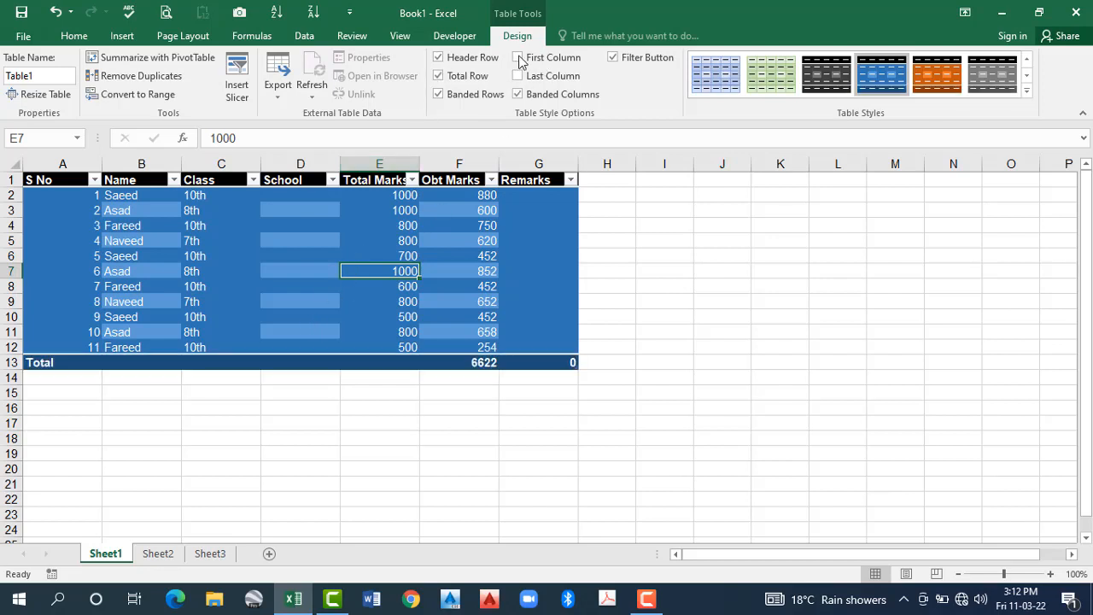
left_click(519, 77)
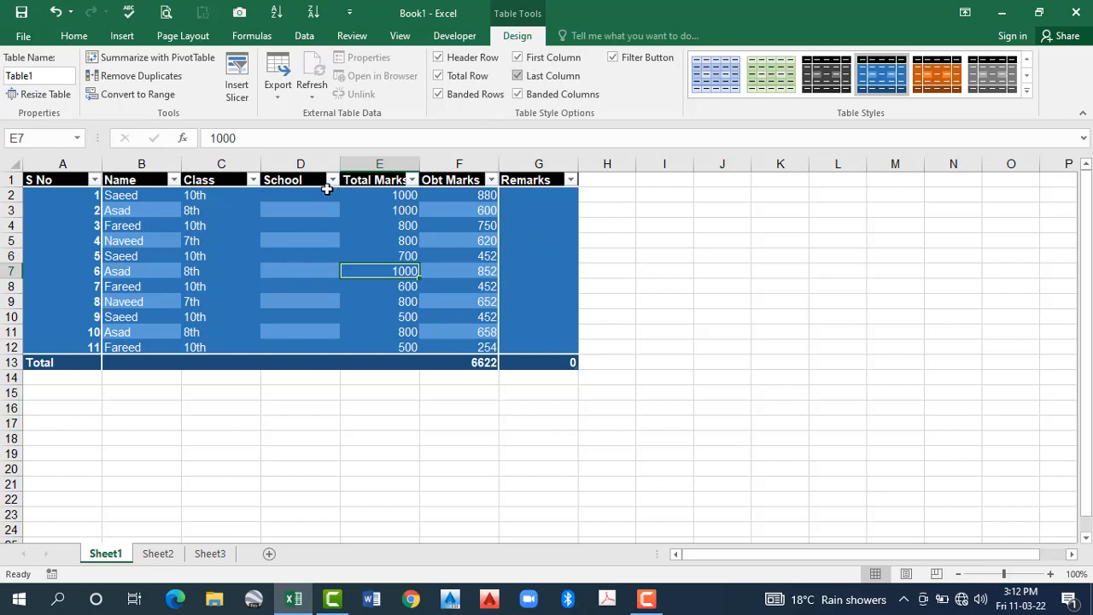
Rename the table as Student_data
key("Up")
key("Left")
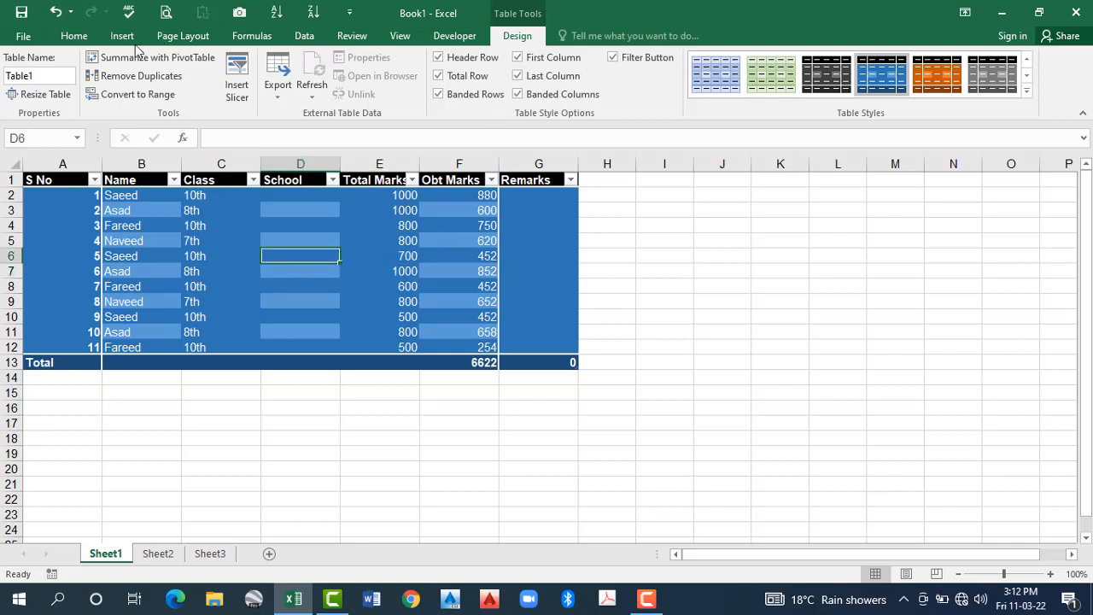
left_click(51, 77)
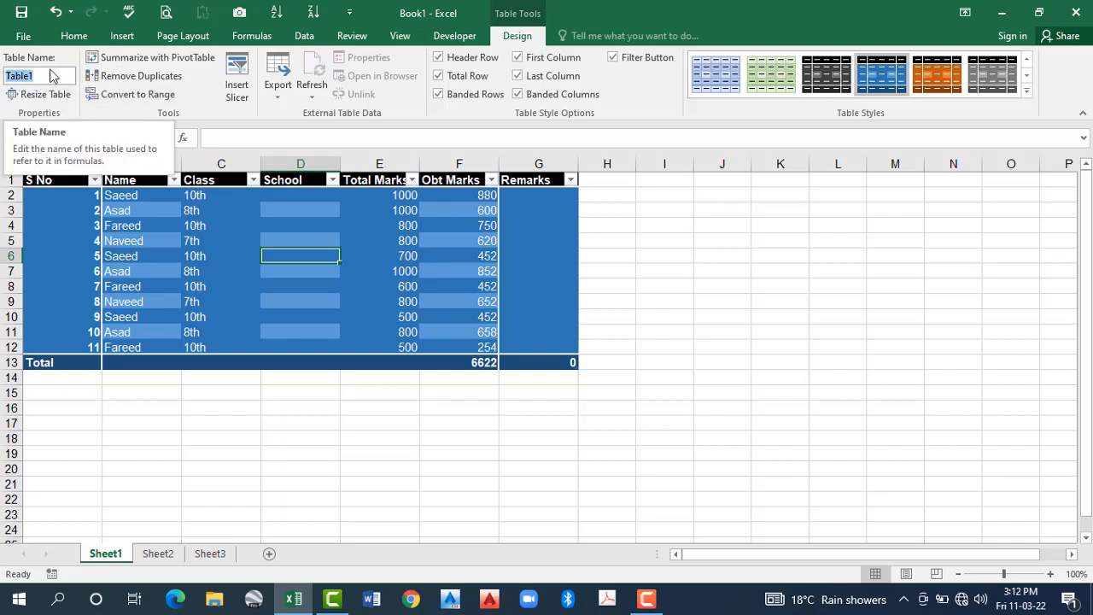
type("Student")
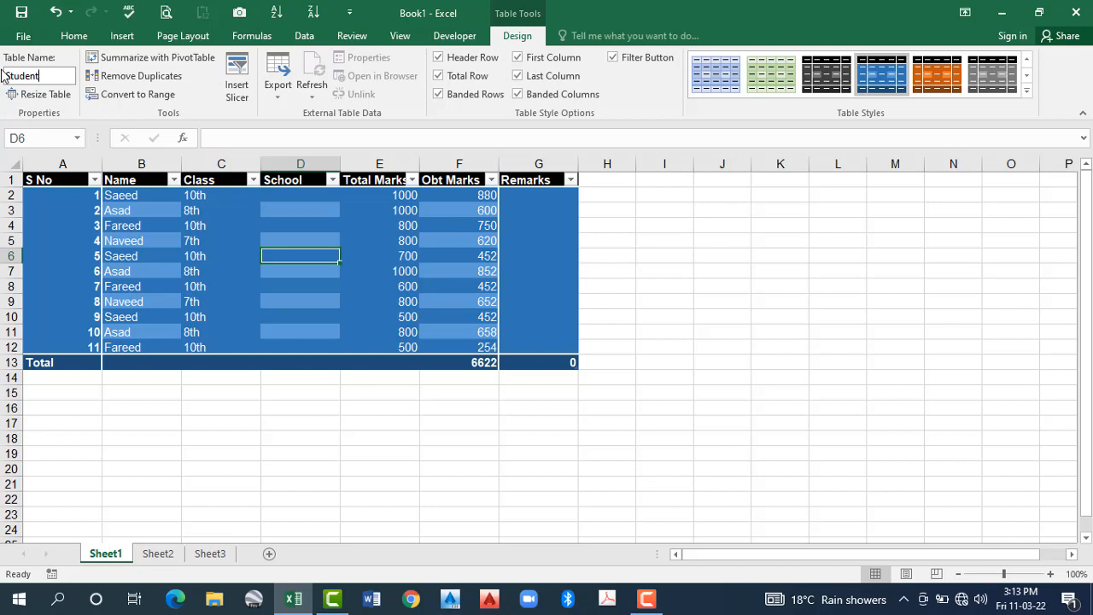
type("_data")
key("Return")
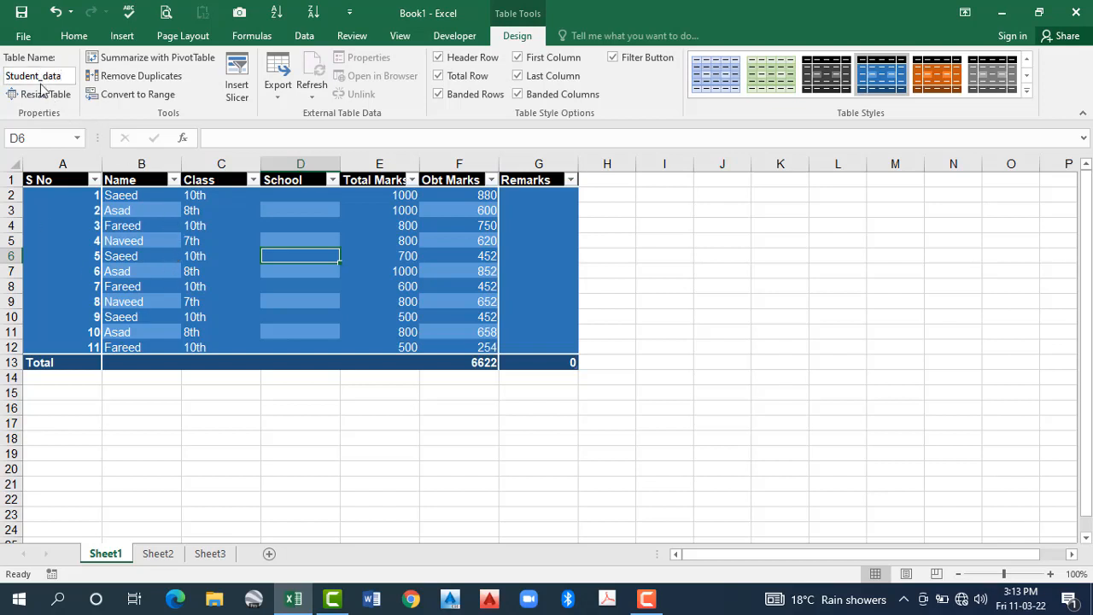
left_click(123, 257)
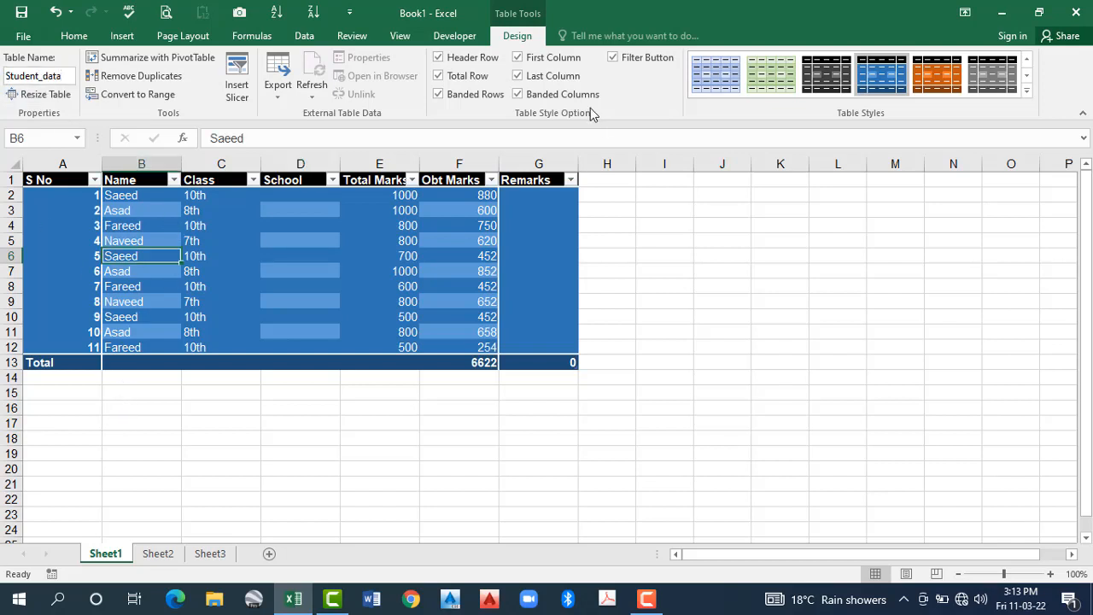
left_click(141, 423)
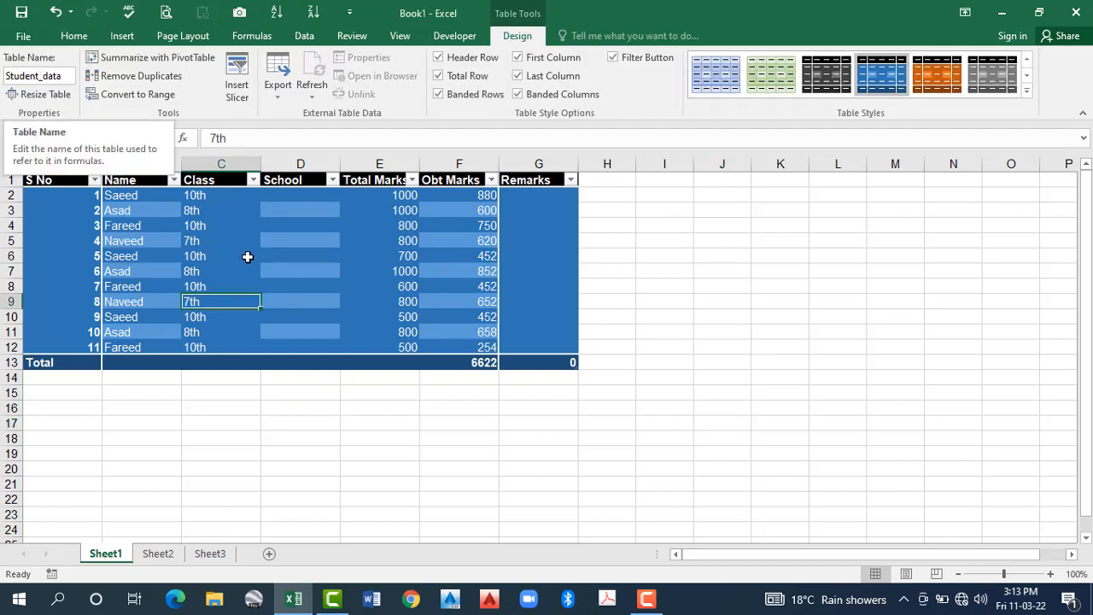
Resize the Student_data table to the range A1:L13
left_click(247, 256)
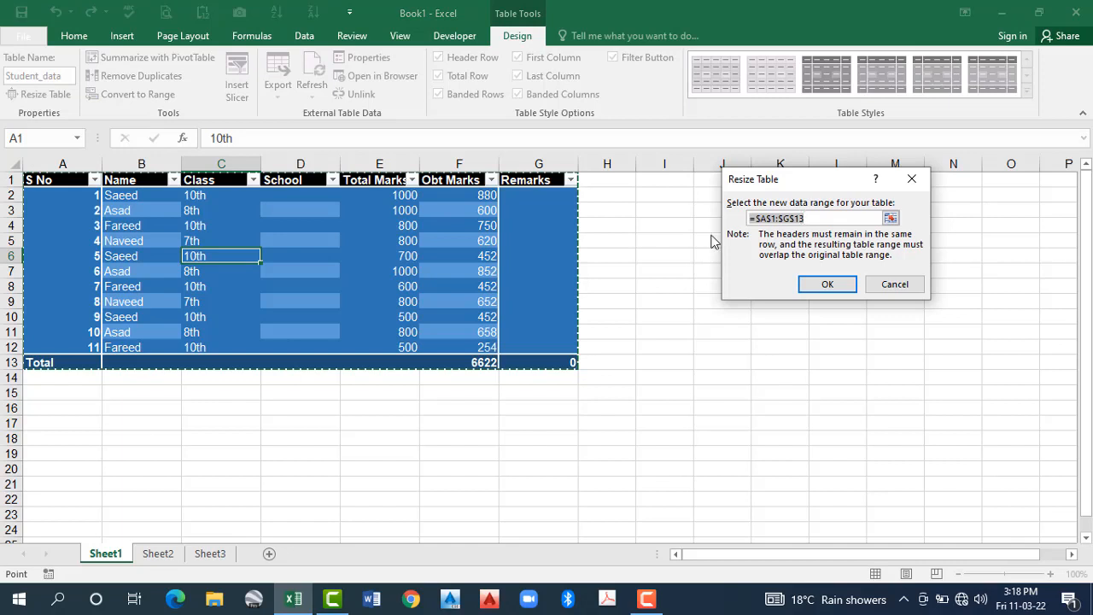
left_click_drag(81, 186, 475, 287)
left_click_drag(810, 397, 825, 359)
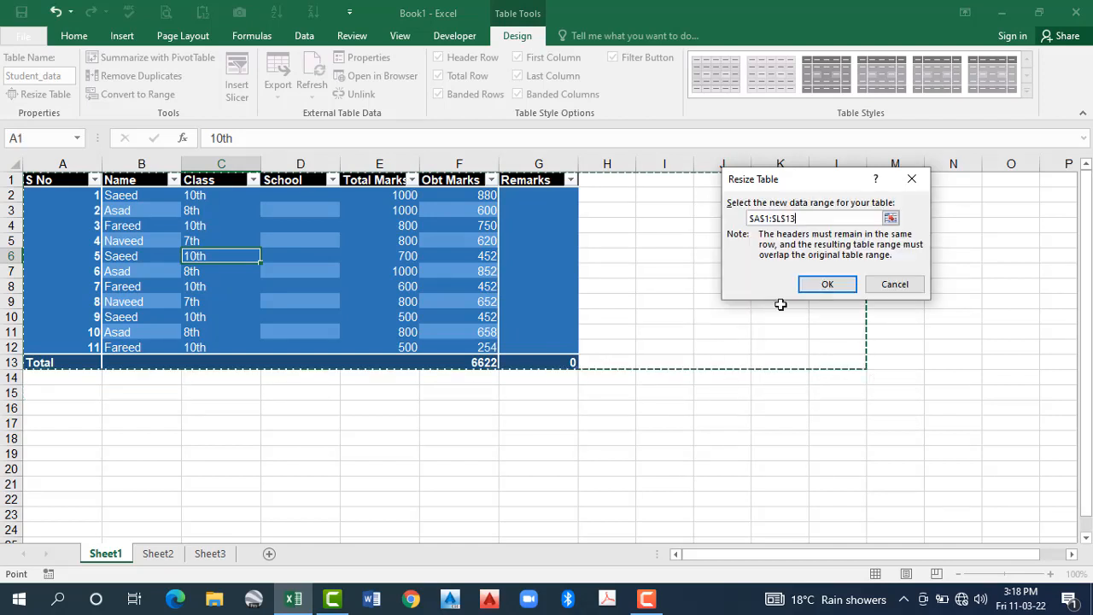
key("Return")
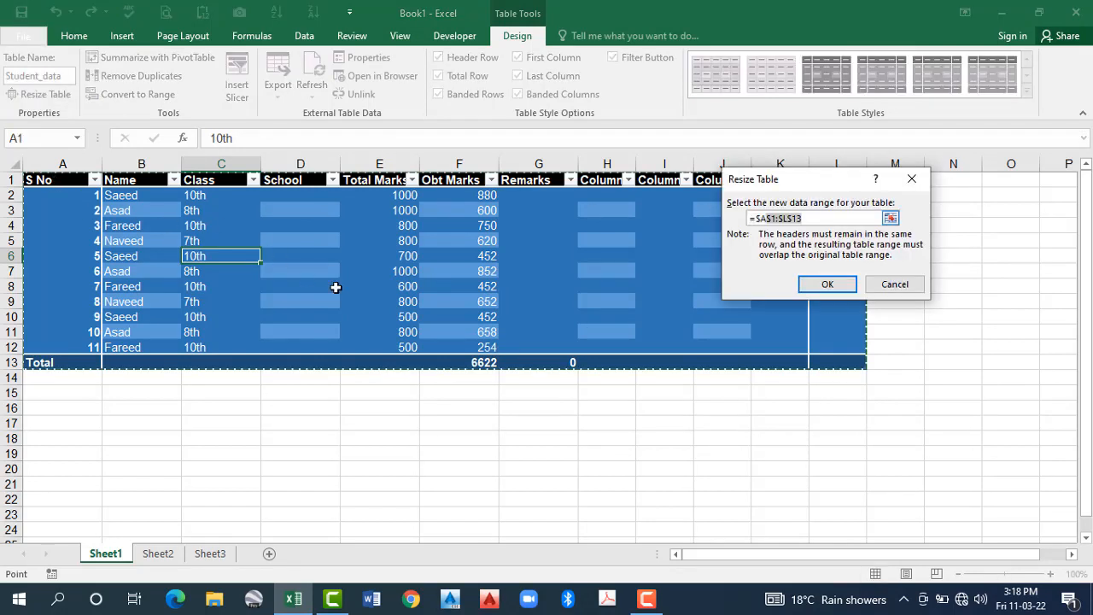
Resize the table to cover only columns A to E, leaving Obt Marks and Remarks outside it
left_click_drag(336, 287, 406, 348)
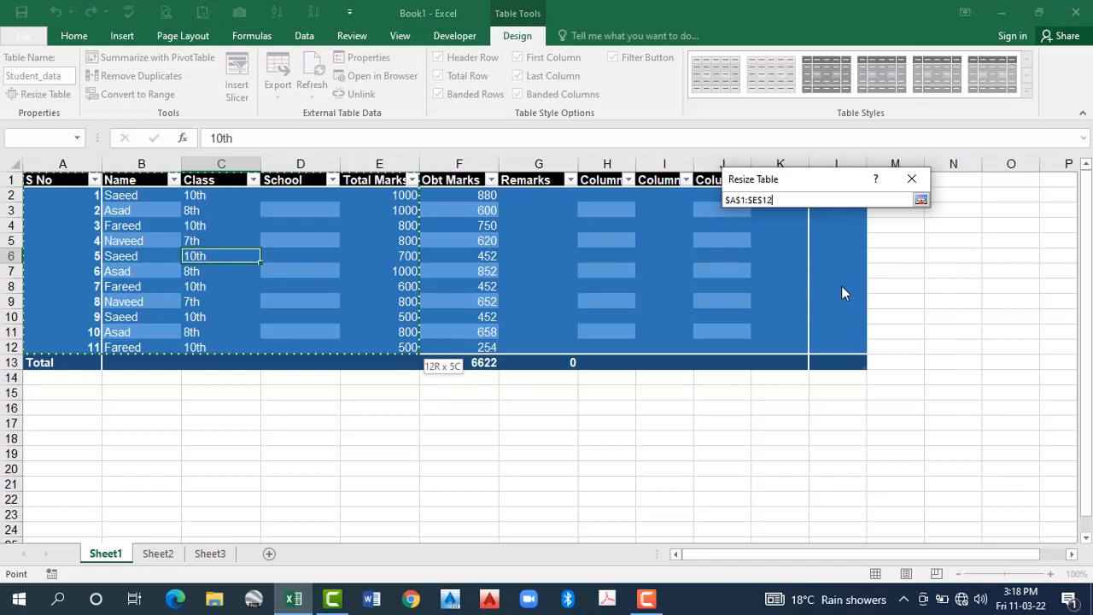
left_click(835, 284)
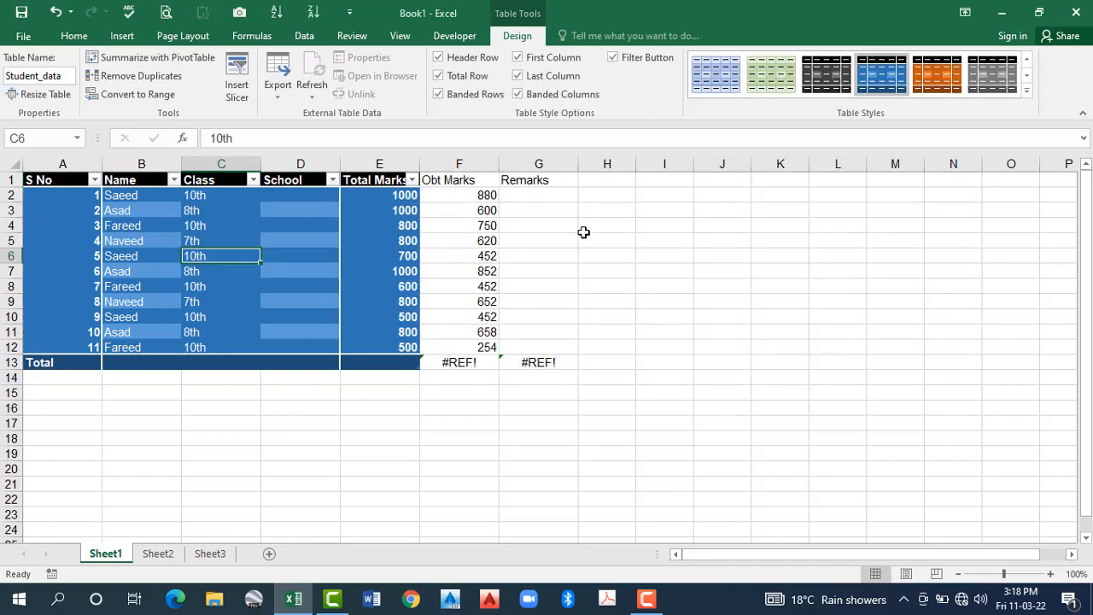
left_click(478, 226)
left_click(585, 233)
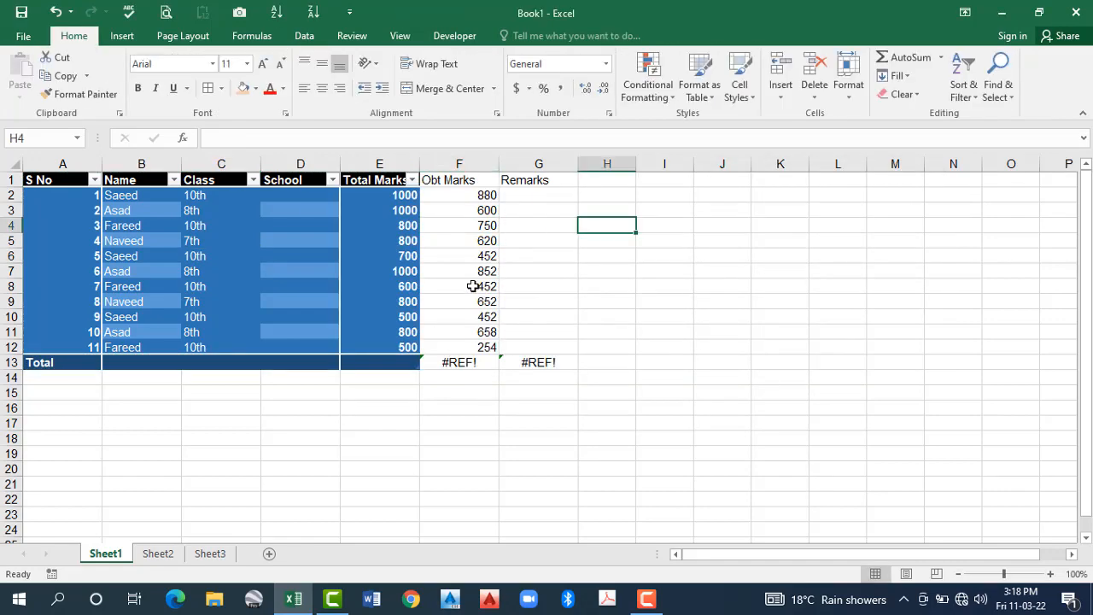
left_click(391, 245)
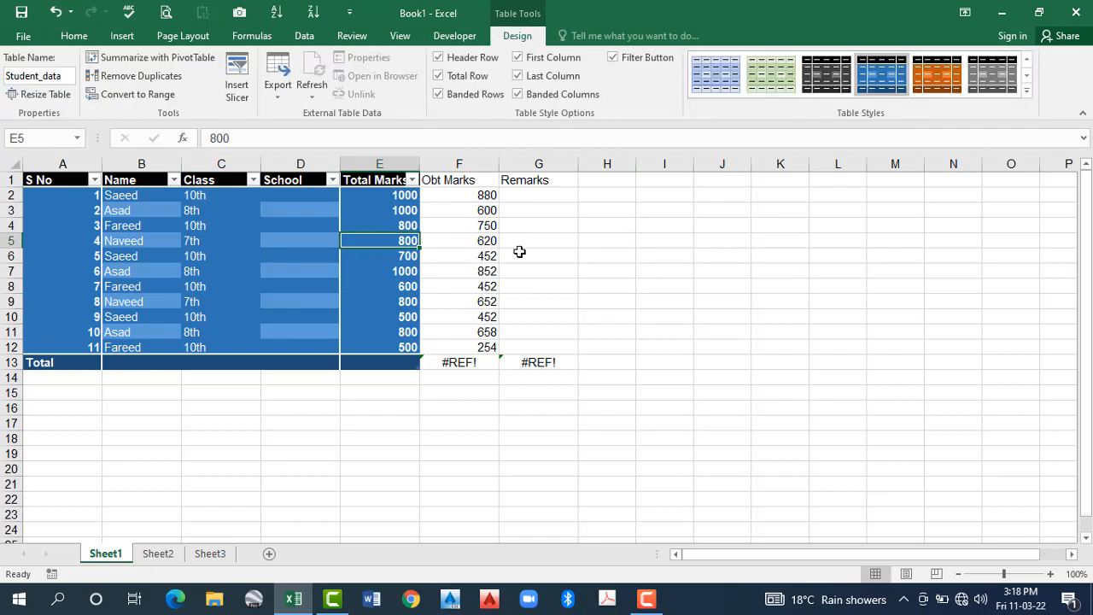
Remove duplicate rows from the Student_data table, checking only the Name column for duplicates
left_click(605, 272)
left_click(519, 254)
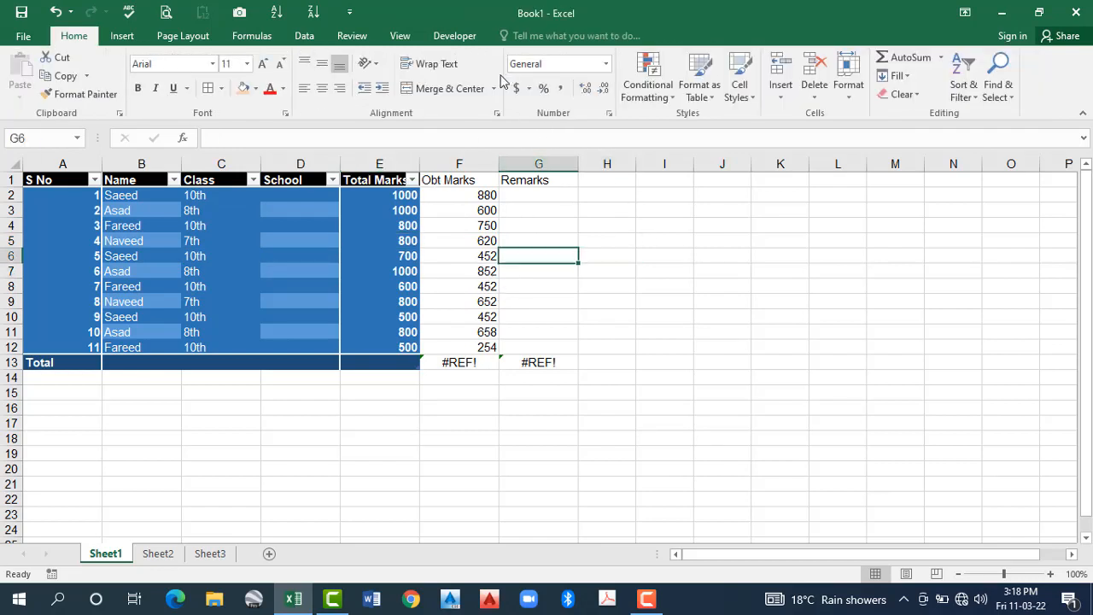
left_click(465, 271)
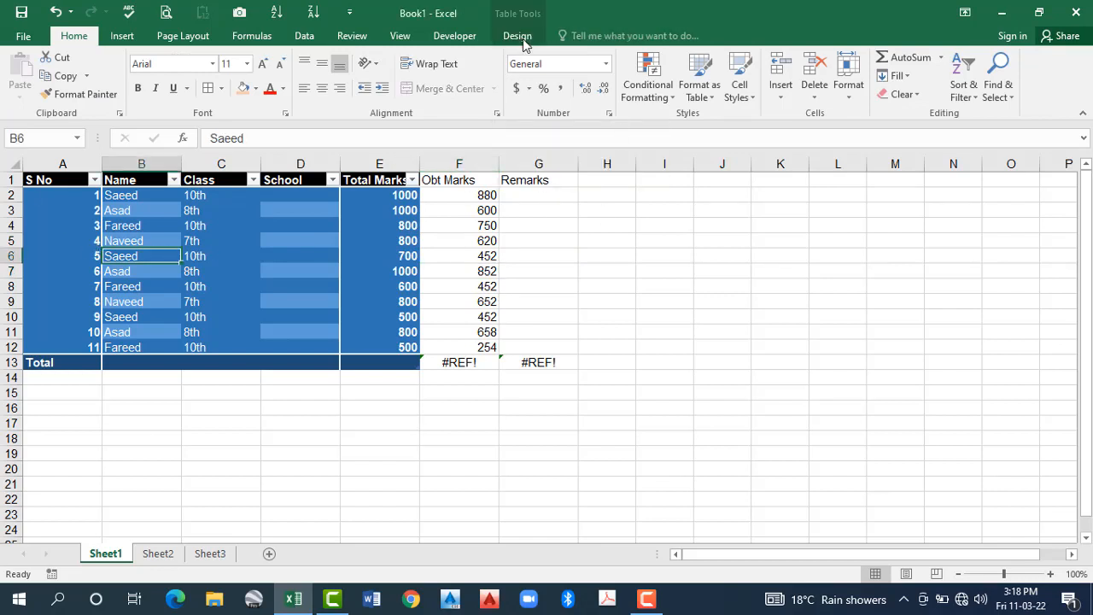
left_click(516, 35)
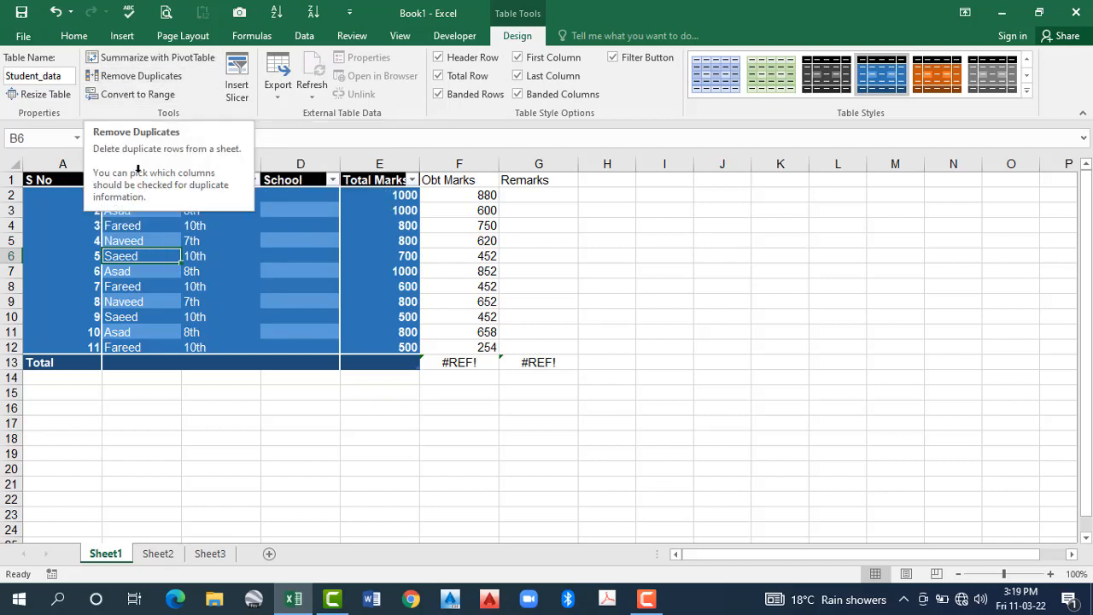
left_click(115, 76)
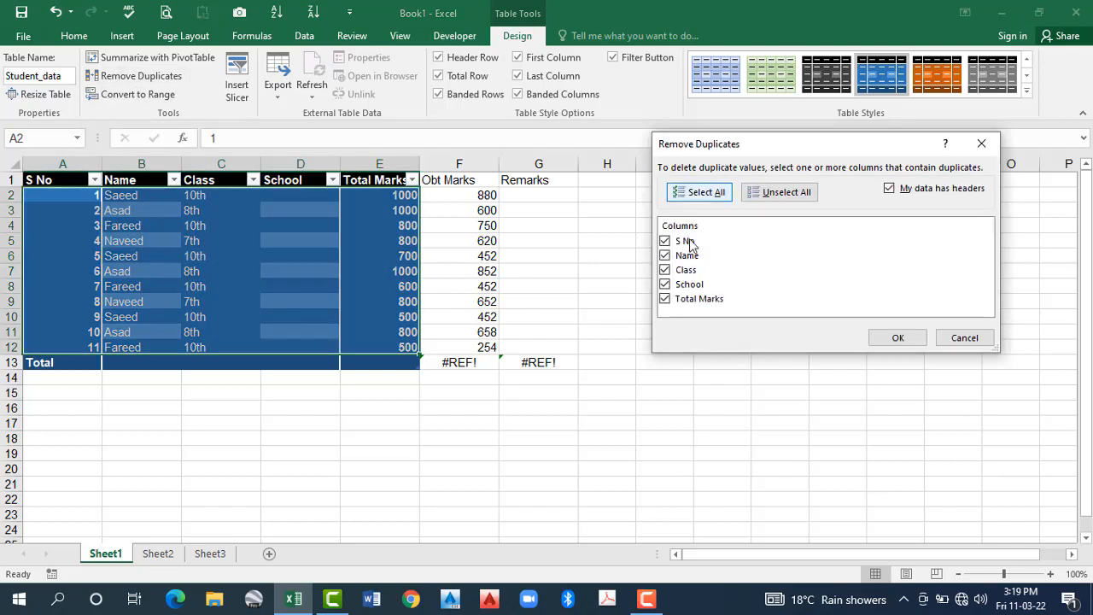
left_click(665, 292)
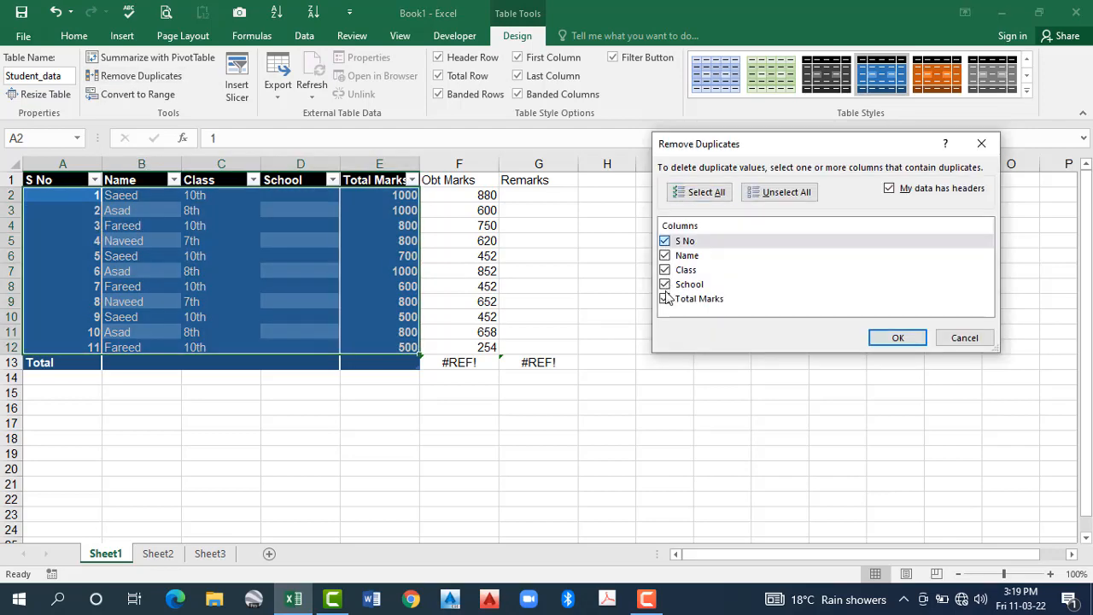
left_click(665, 241)
left_click(665, 270)
left_click(665, 285)
left_click(665, 299)
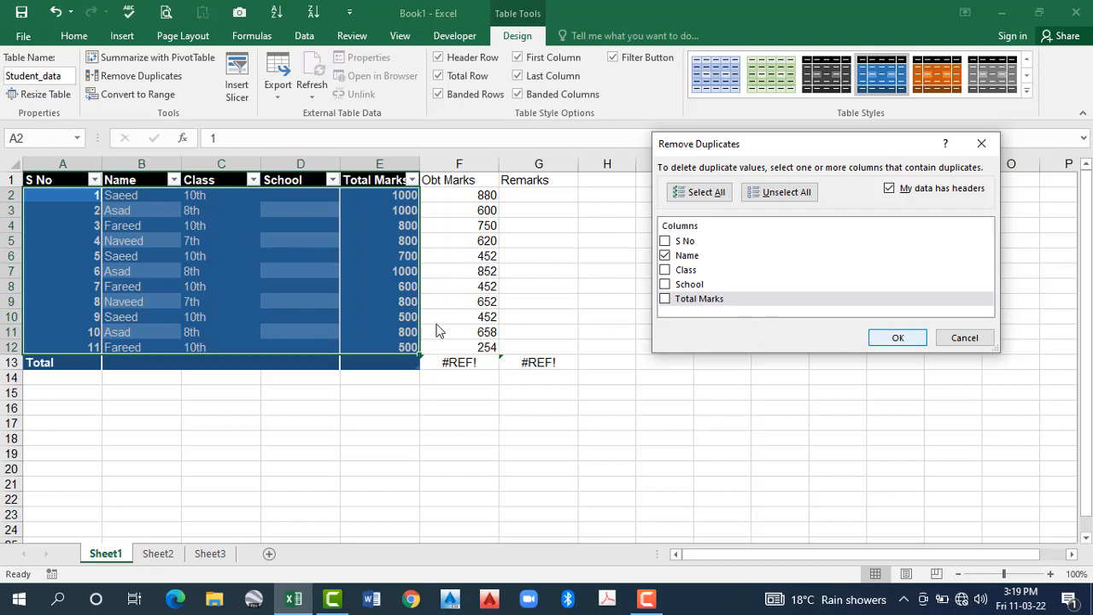
key("Return")
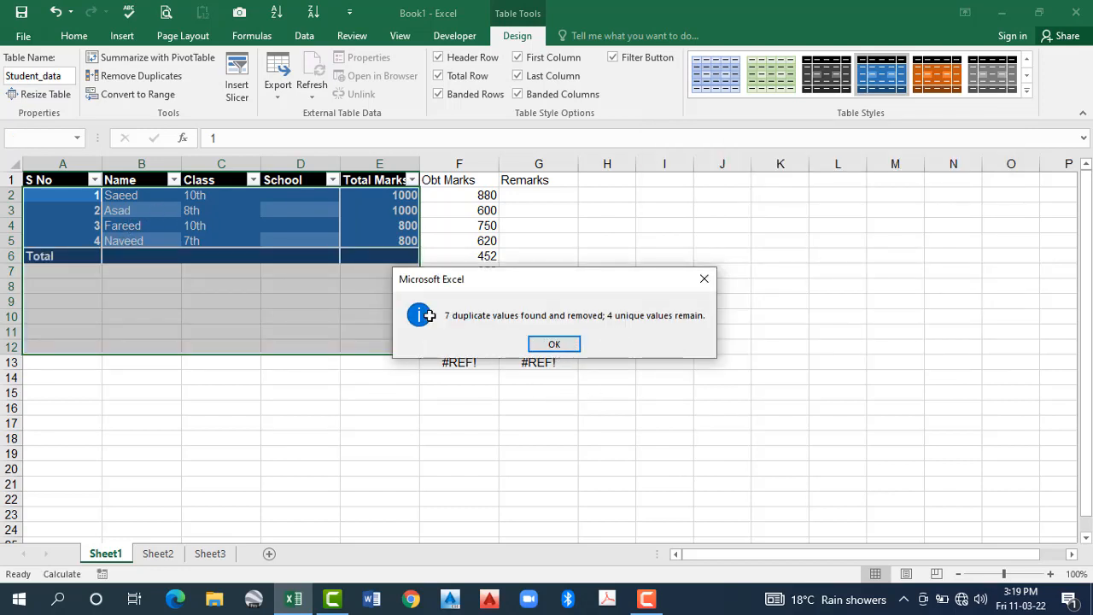
key("Return")
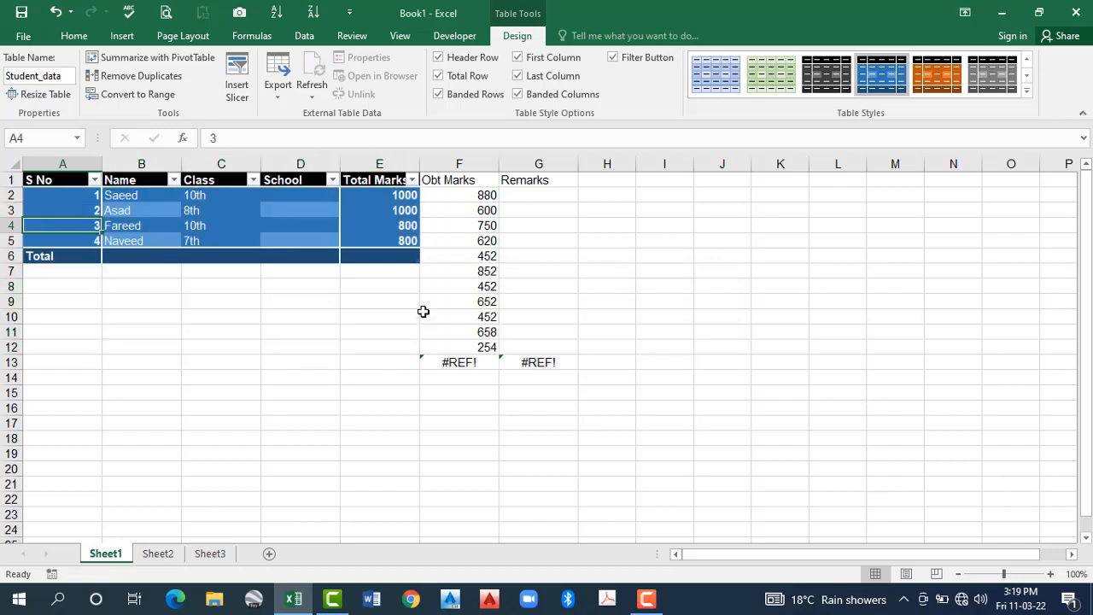
Undo the duplicate removal and the last resize of the Student_data table
key("ctrl+z")
key("ctrl+z")
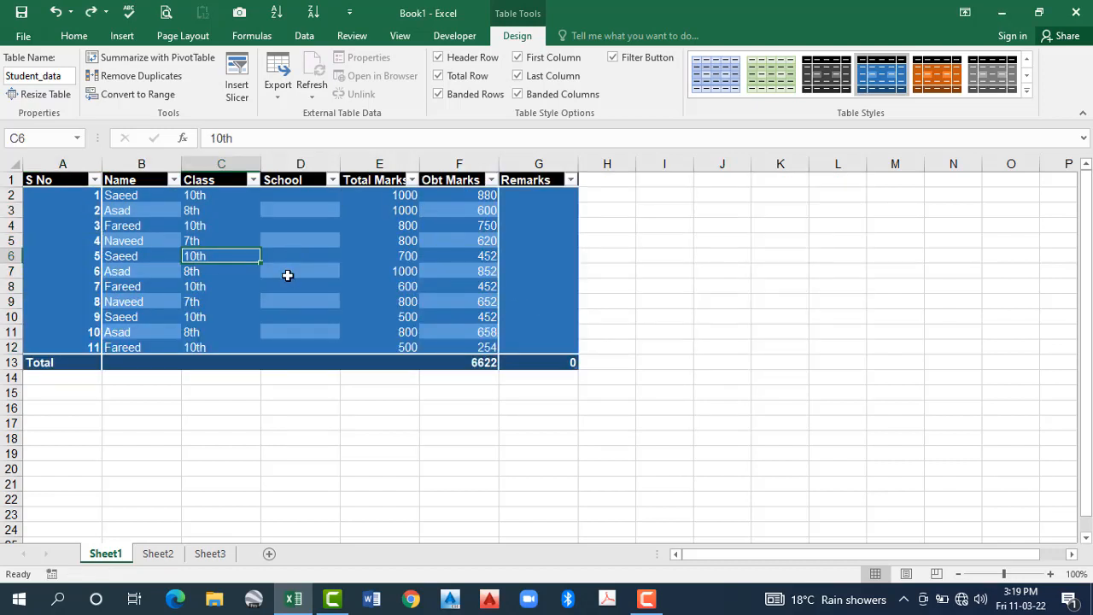
Copy the table cells A1:E12 and paste them beside the table, starting at cell J1
left_click(288, 271)
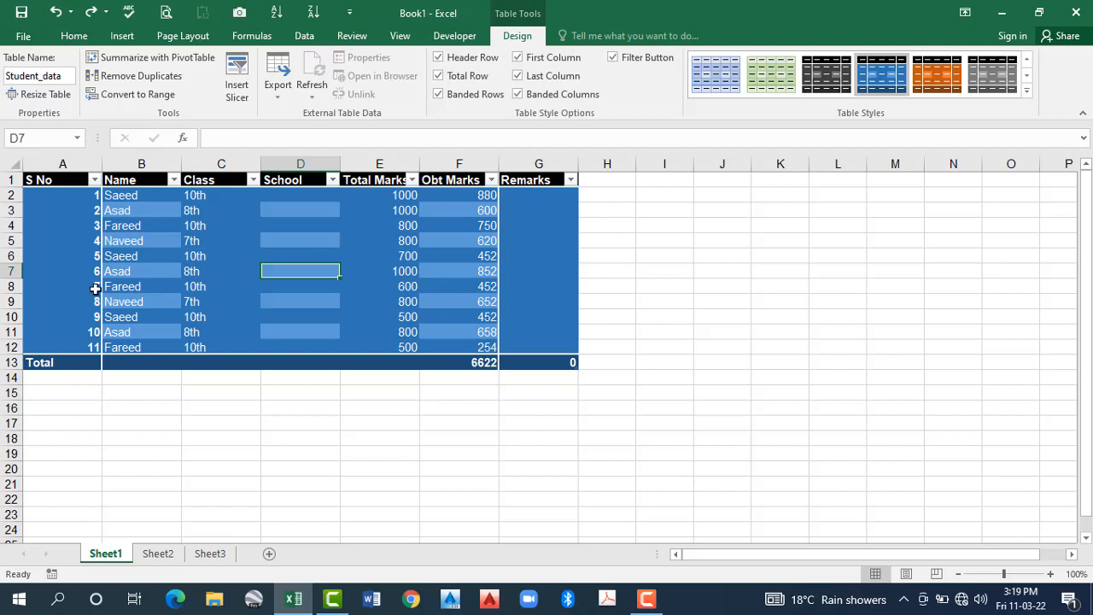
key("Left")
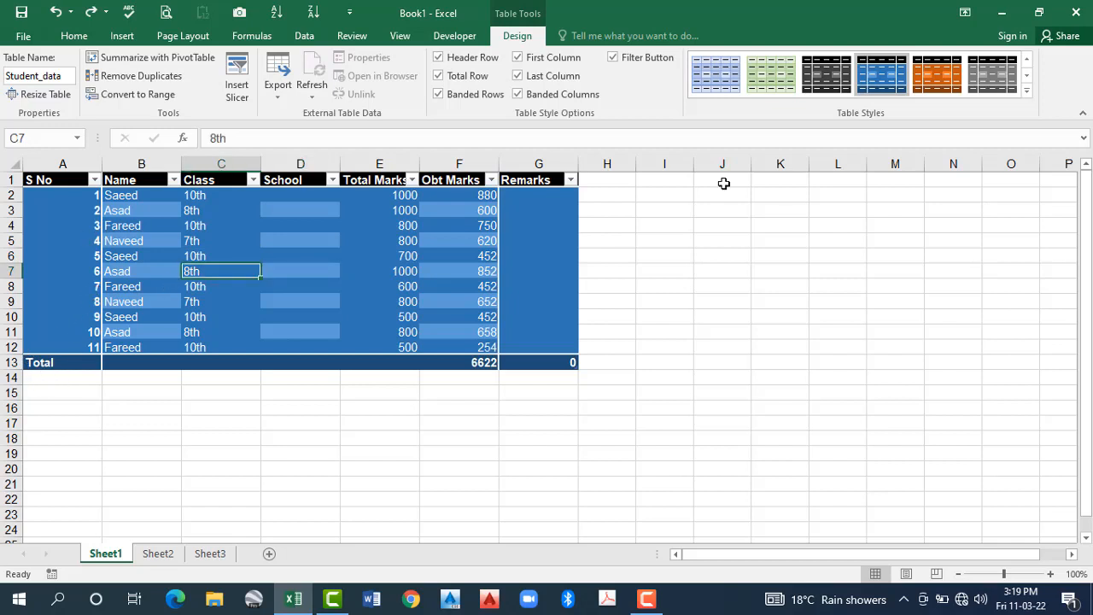
left_click_drag(724, 184, 931, 344)
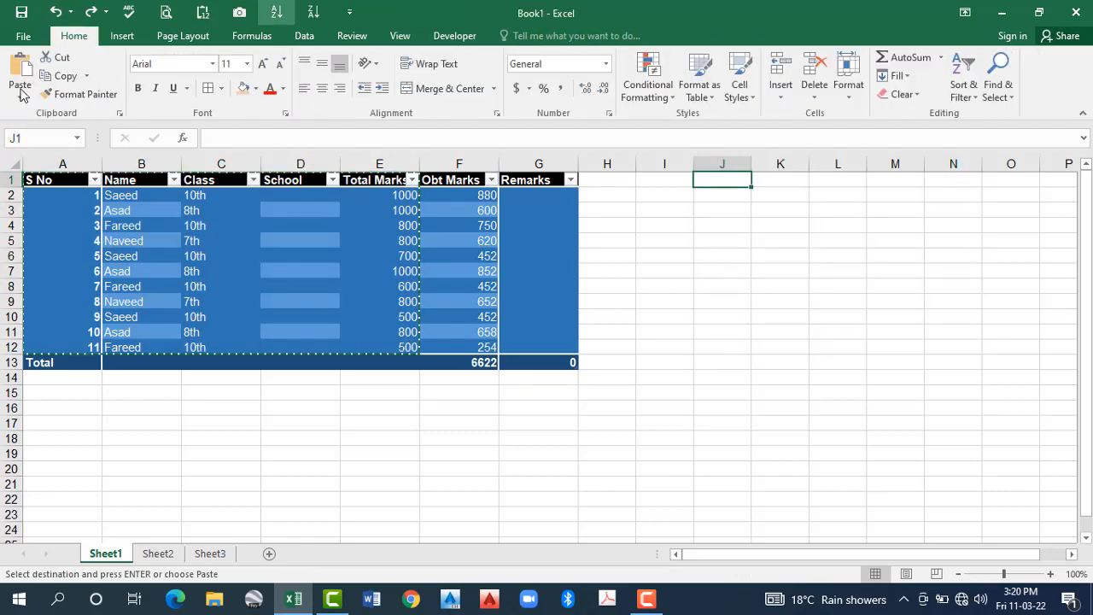
key("ctrl+v")
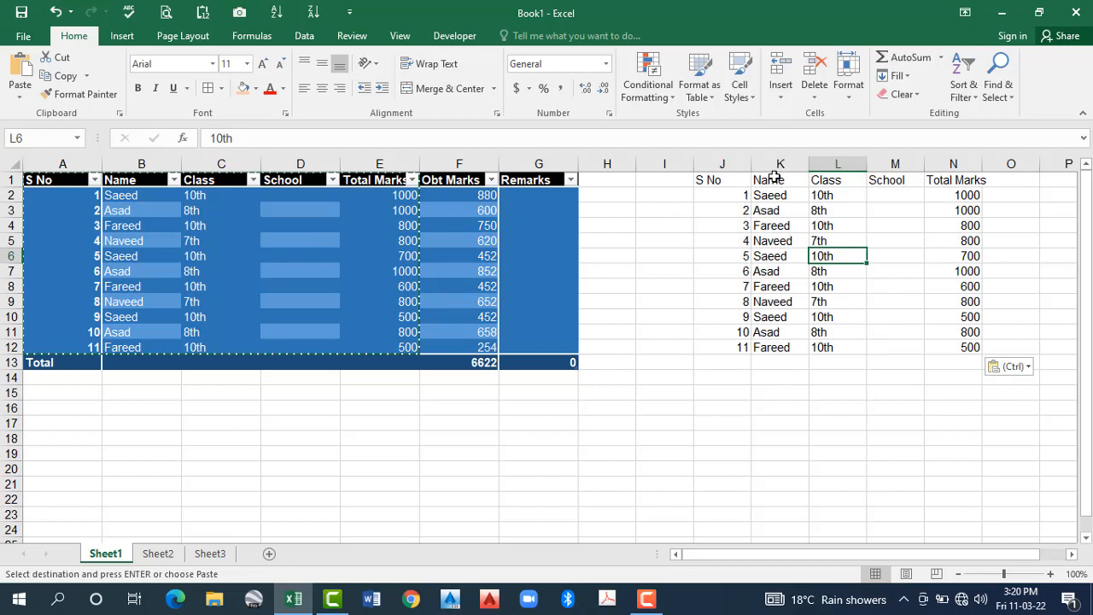
Try a black fill on the copied list's header row J1:N1
left_click_drag(722, 179, 770, 177)
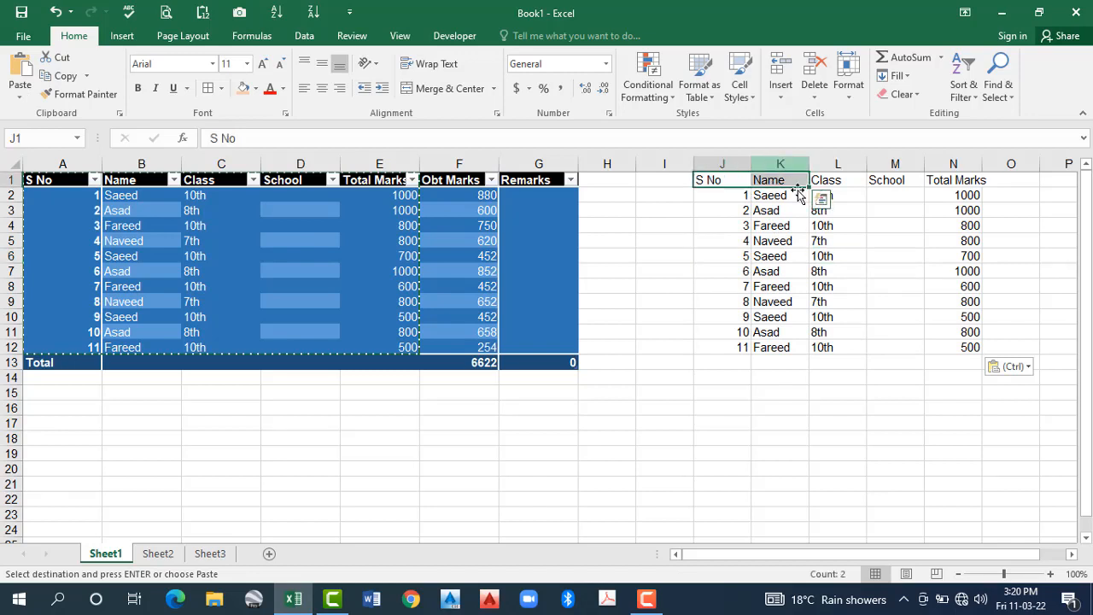
left_click(780, 226)
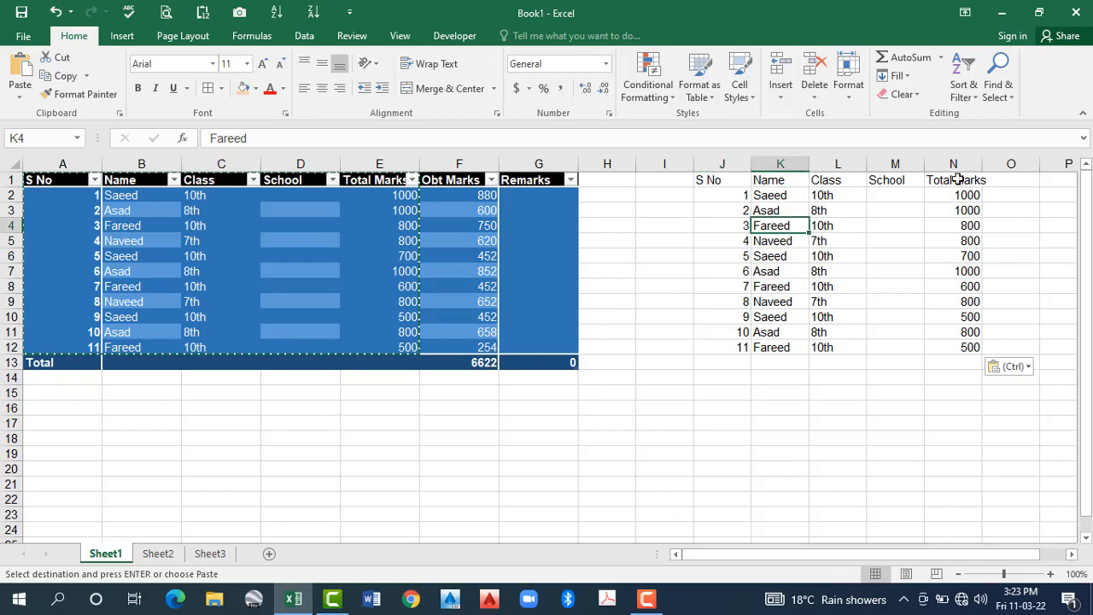
left_click_drag(722, 179, 959, 178)
left_click(257, 89)
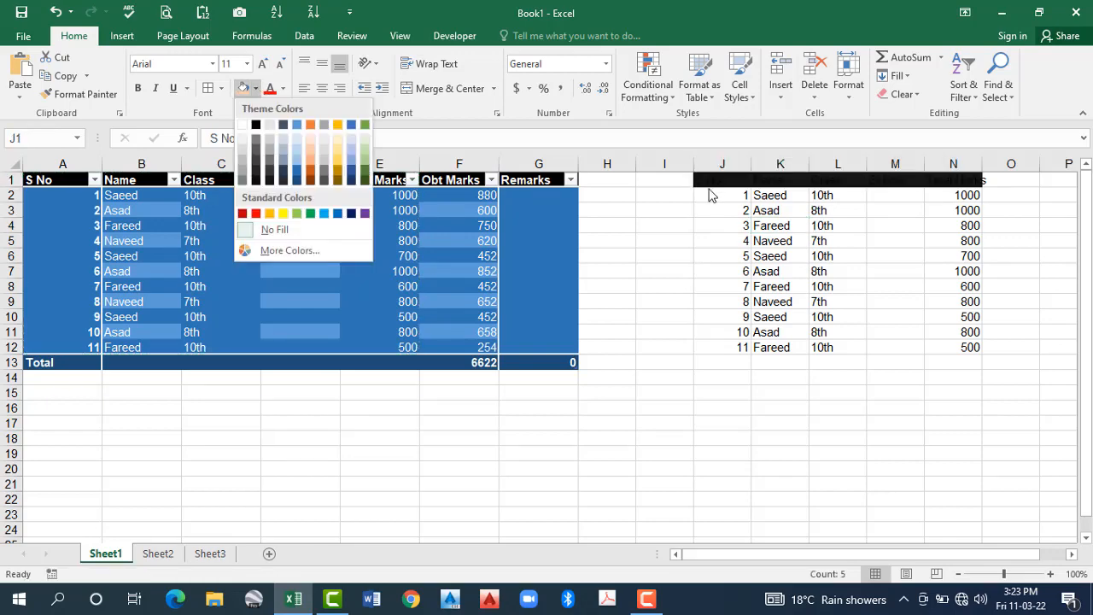
Format the copied list J1:N12 as a table with headers, using an orange medium table style
left_click_drag(715, 182, 924, 355)
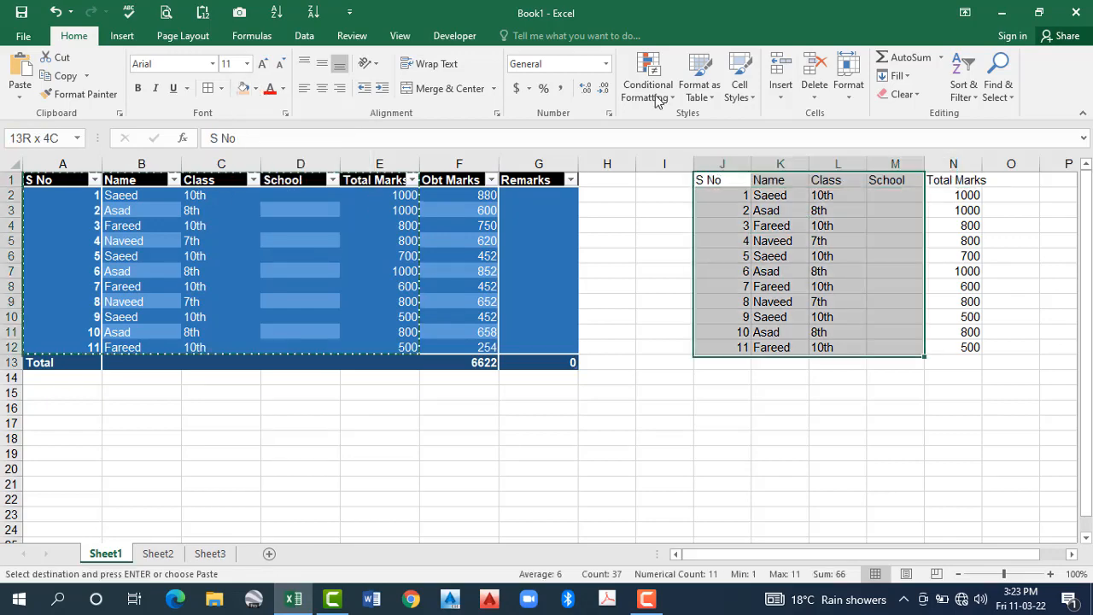
key("shift+Right")
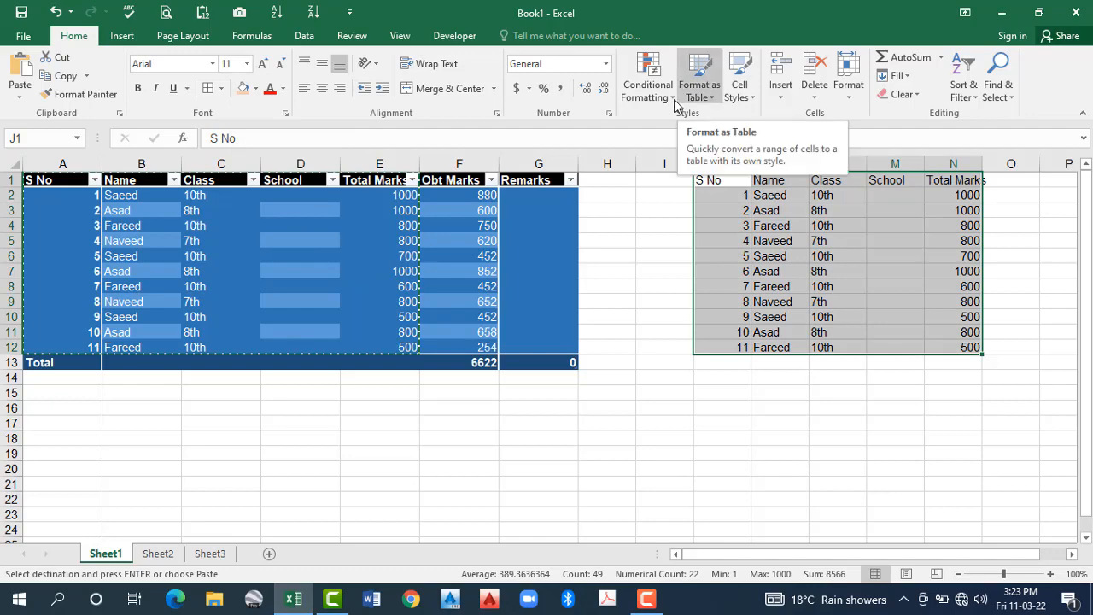
left_click(647, 90)
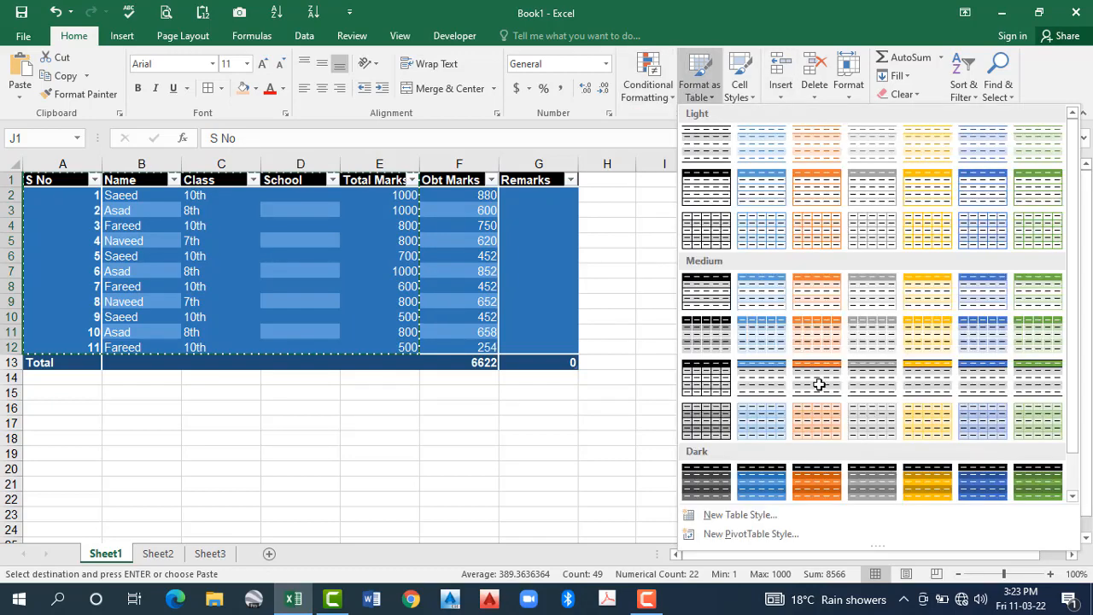
left_click(807, 286)
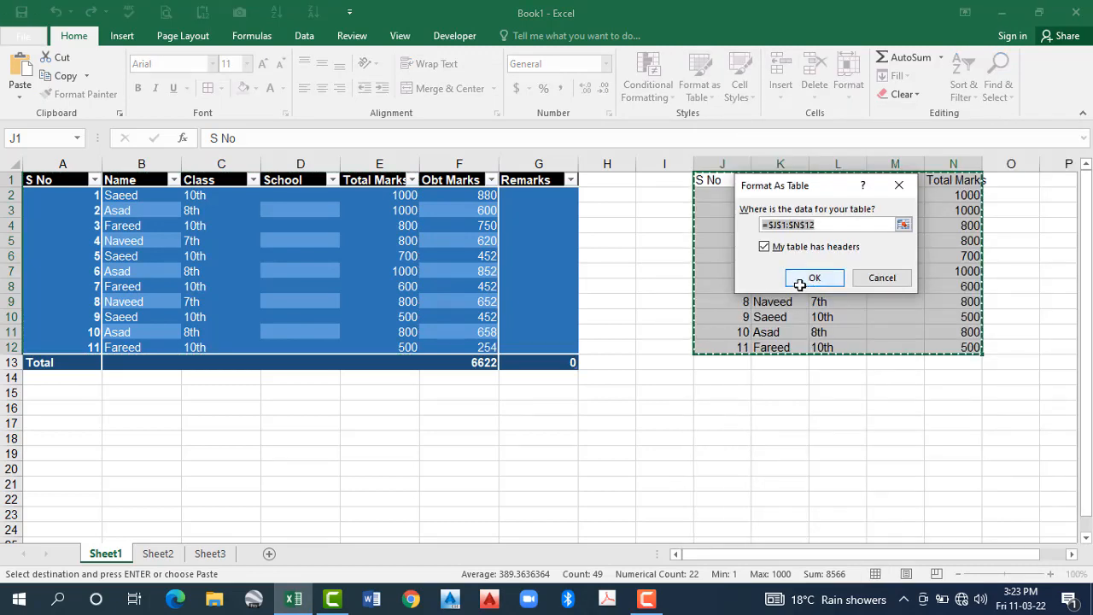
left_click(810, 278)
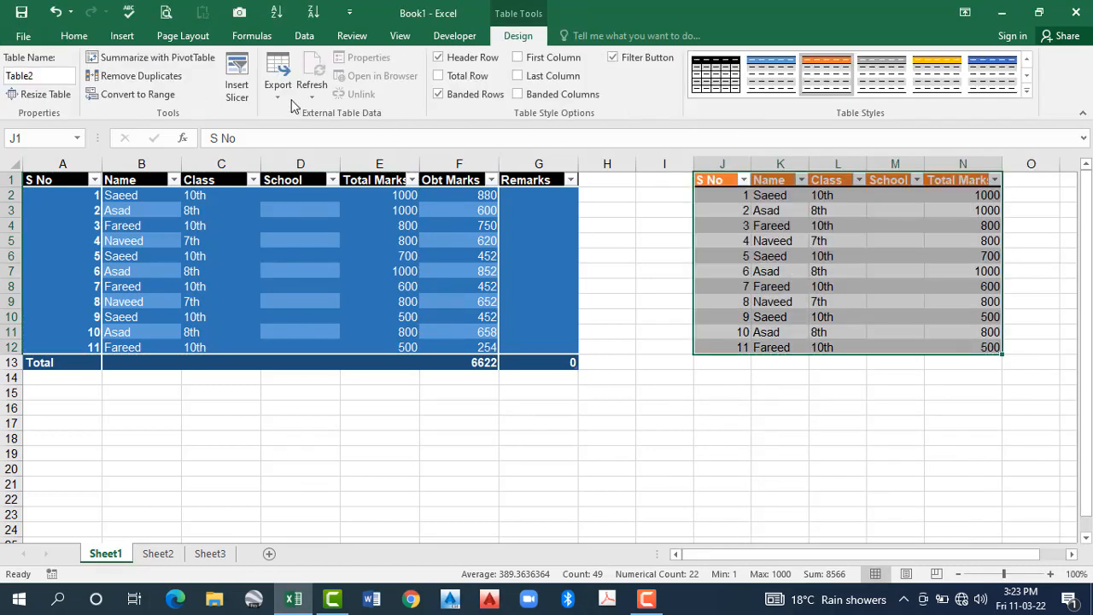
Convert the orange table in J1:N12 to a normal range and compare it with the Student_data table
left_click(139, 95)
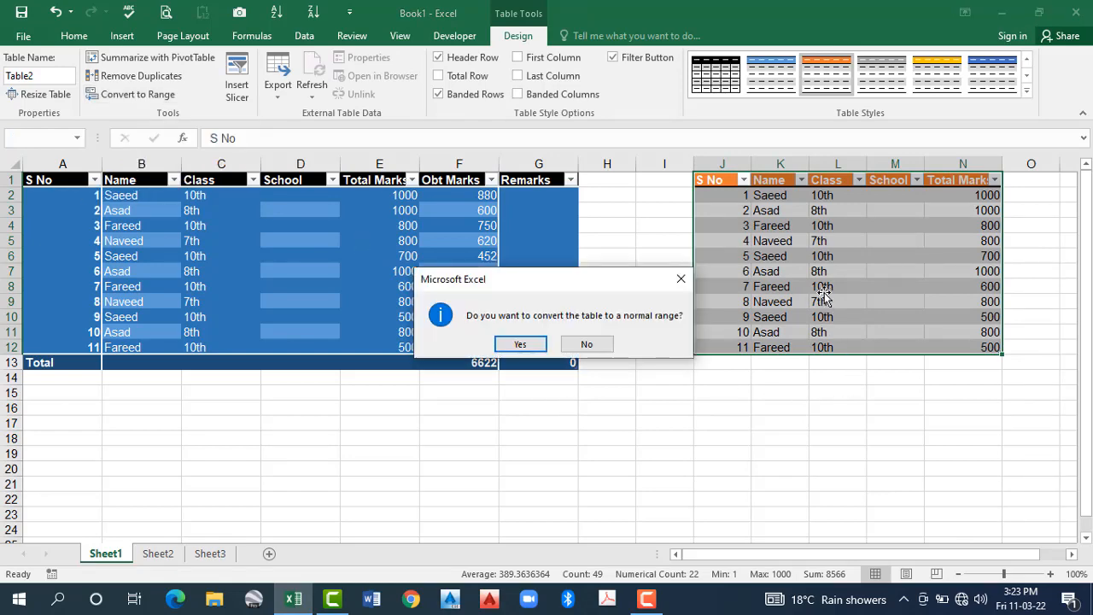
key("Return")
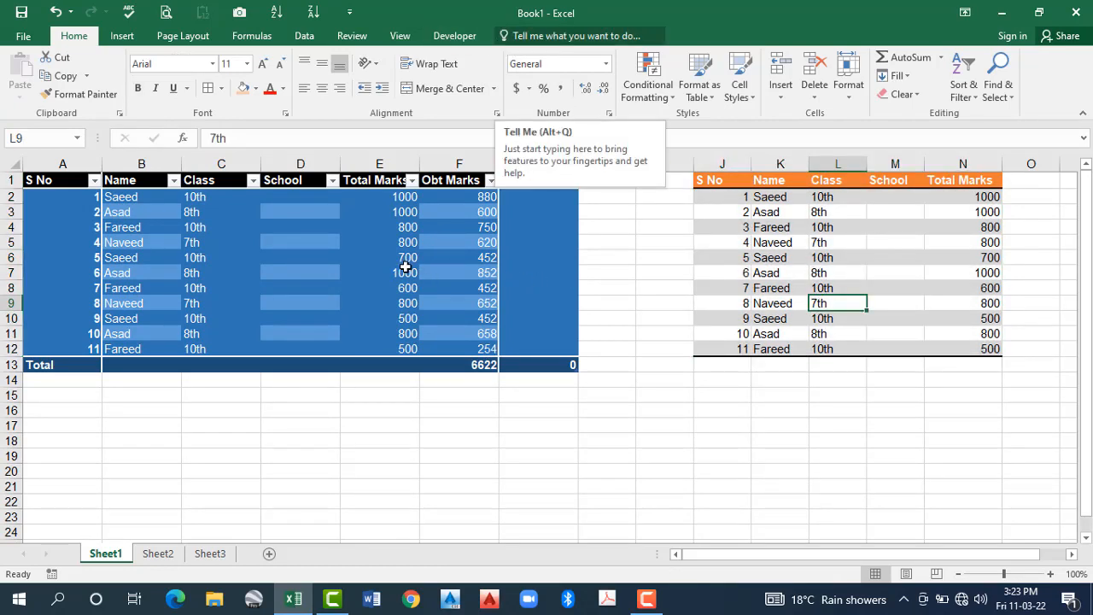
left_click(380, 272)
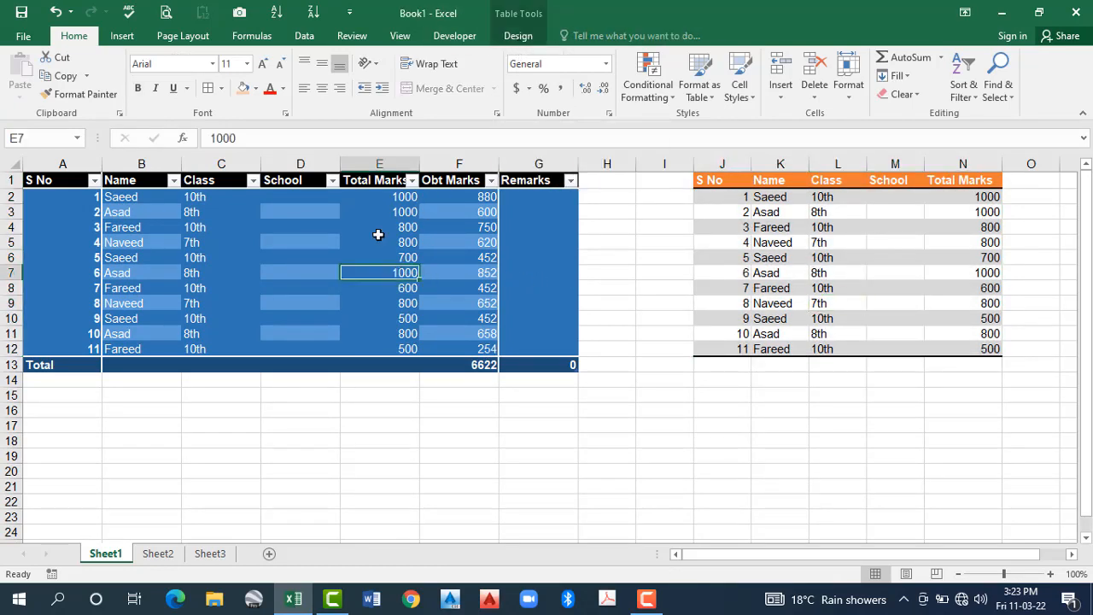
left_click(518, 35)
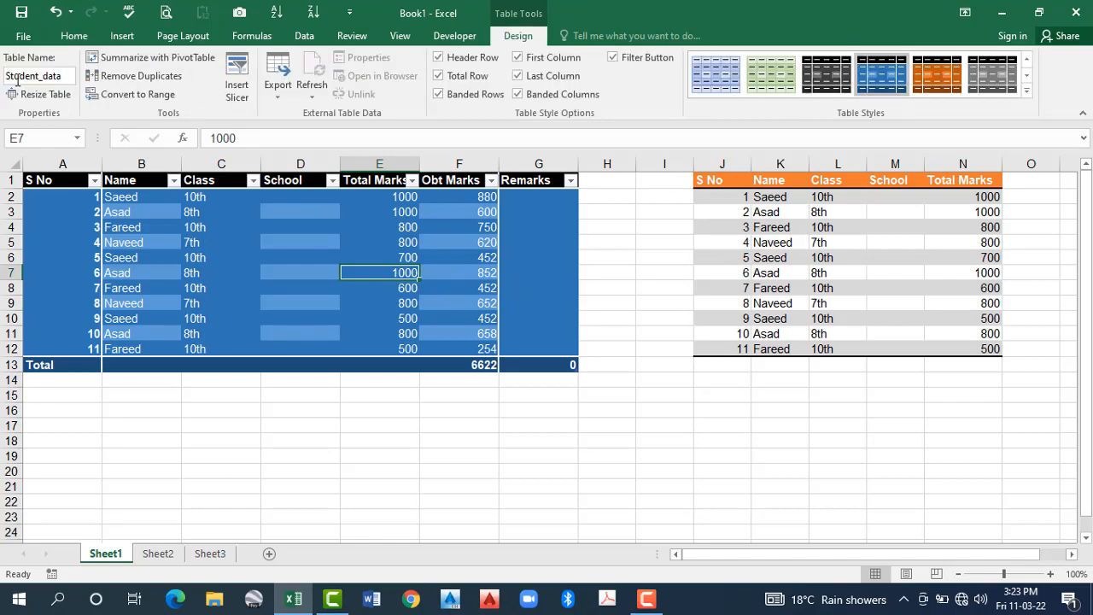
left_click(807, 245)
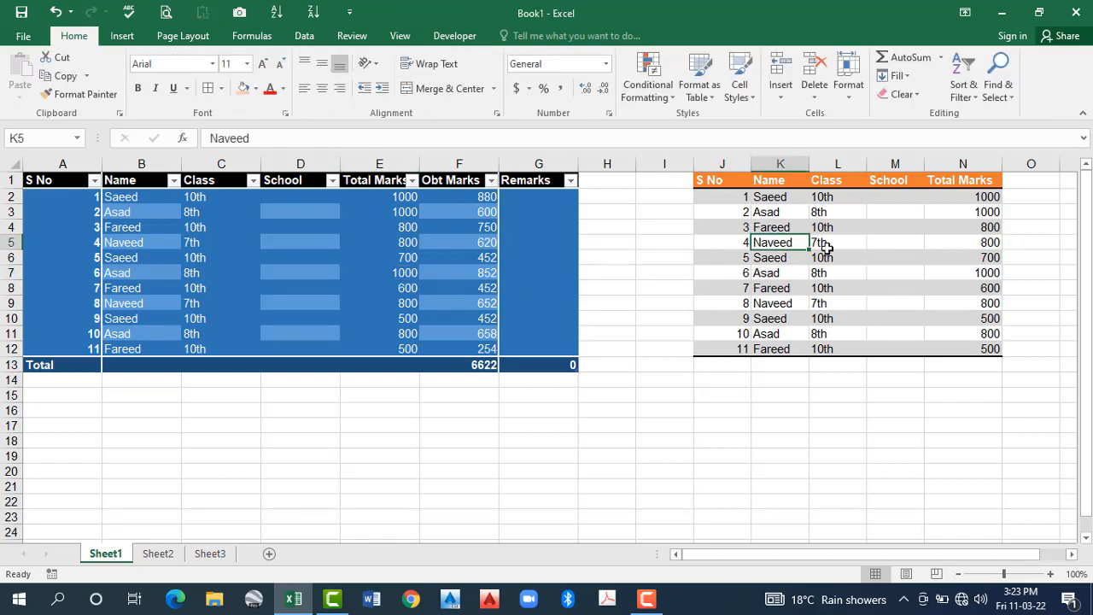
Add serial numbers 12 and 13 in cells J13 and J14 below the converted range
left_click(720, 179)
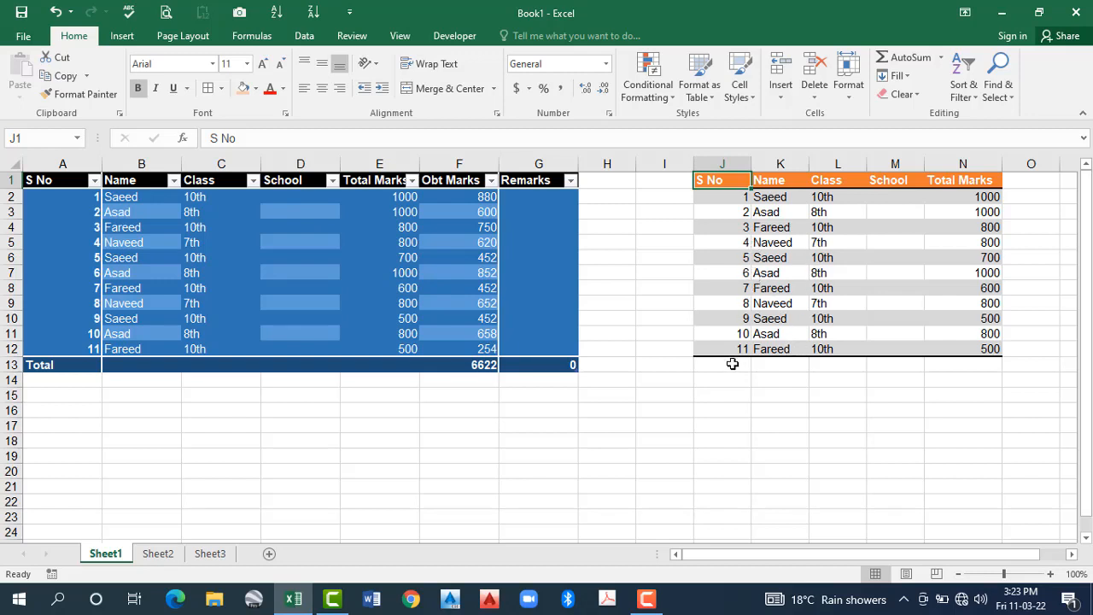
left_click(732, 363)
type("12")
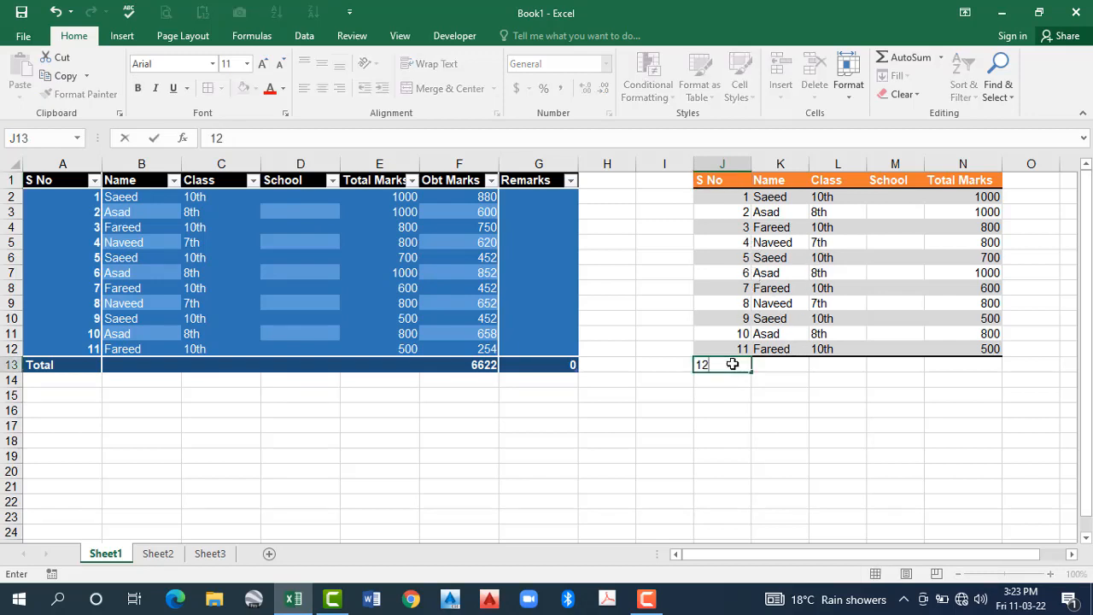
key("Return")
type("13")
key("Return")
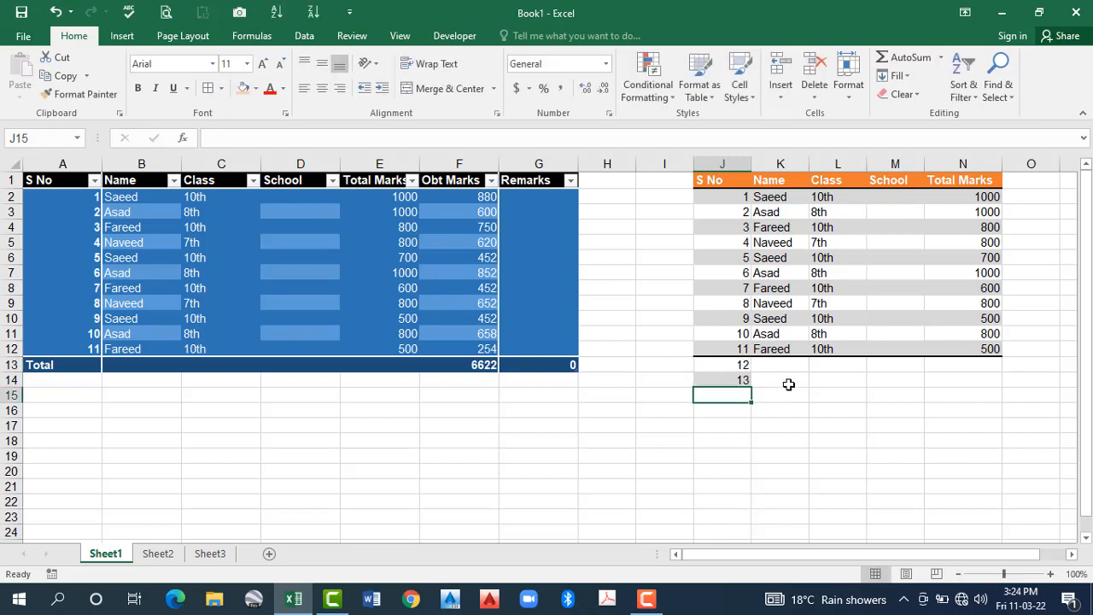
key("Up")
key("Up")
key("ctrl+shift+End")
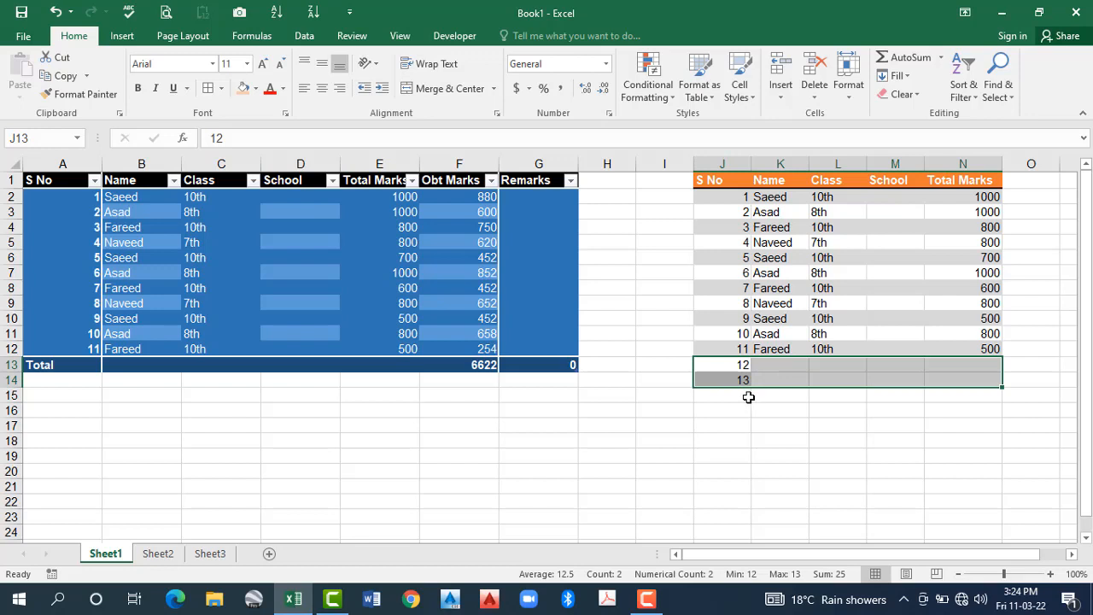
key("Right")
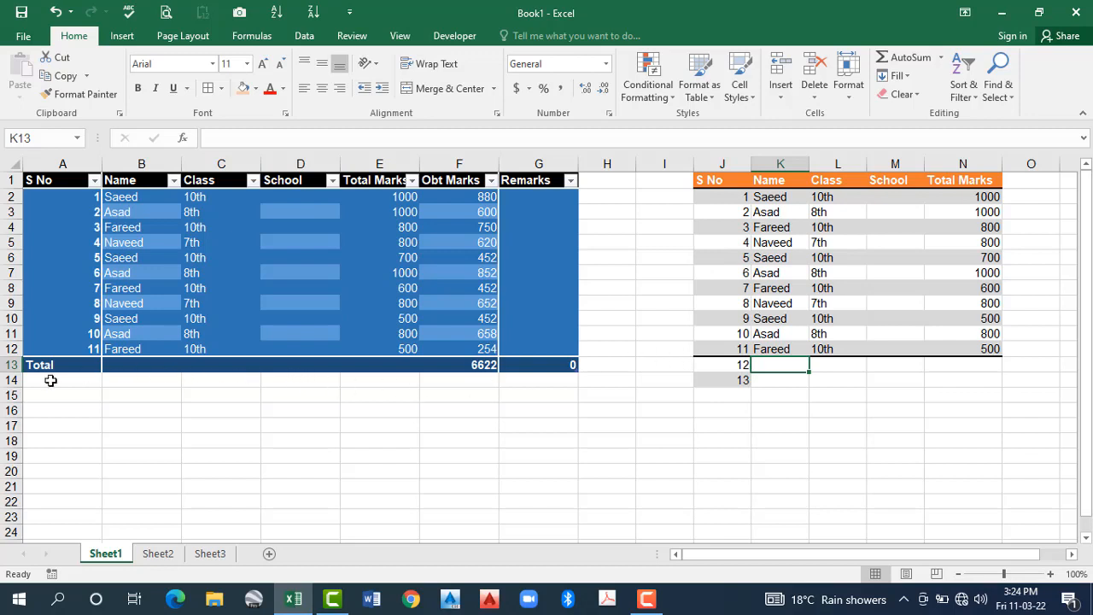
Turn off the total row of the Student_data table and select cell A13 beneath its last record
left_click(91, 377)
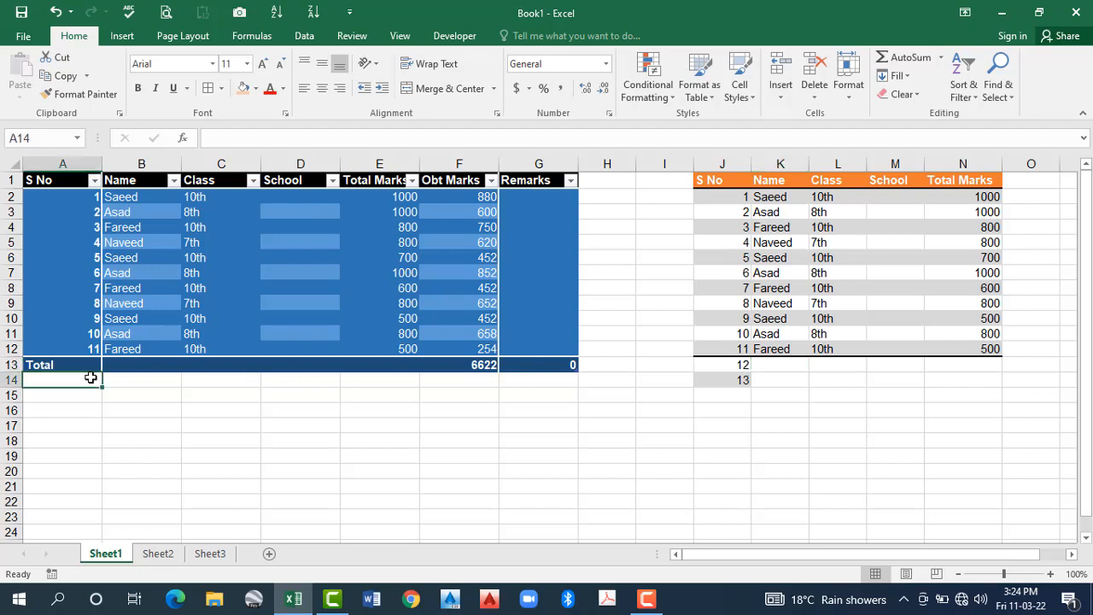
left_click_drag(91, 378, 92, 394)
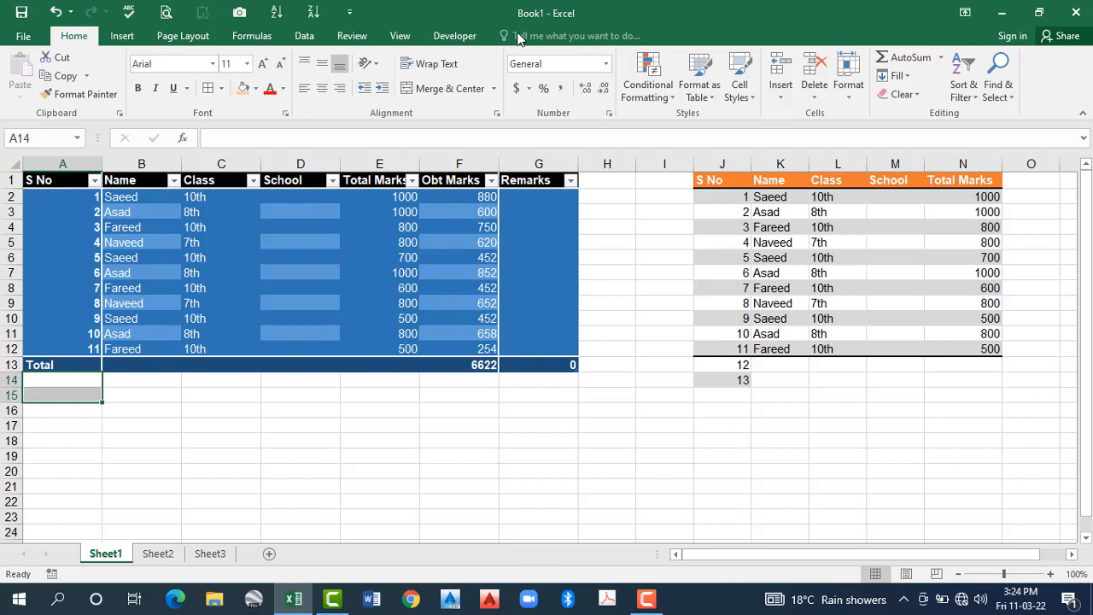
left_click(510, 40)
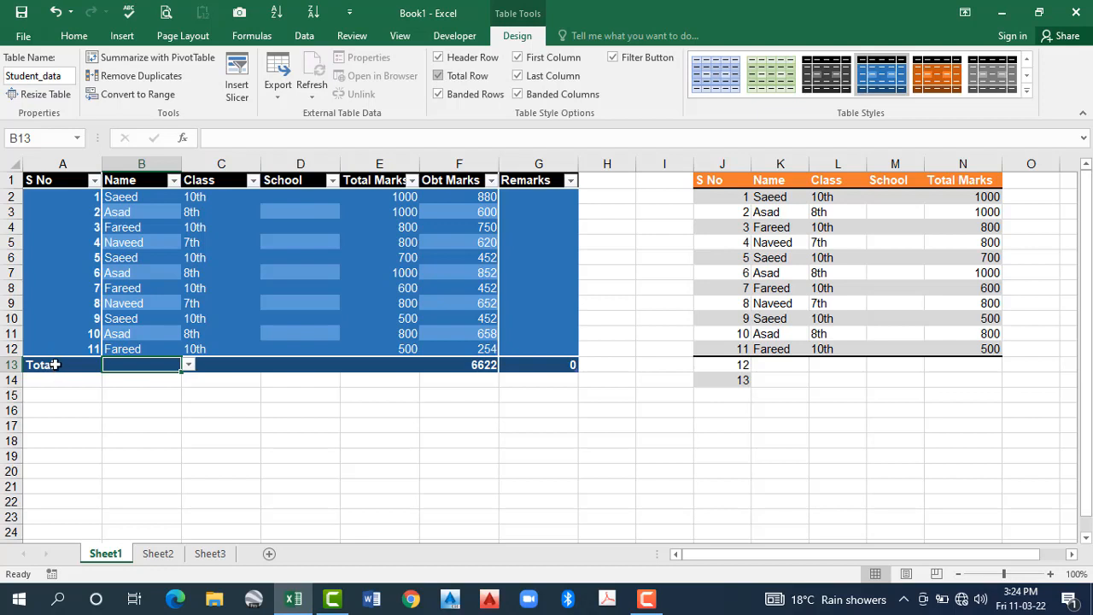
key("ctrl+shift+t")
left_click(73, 358)
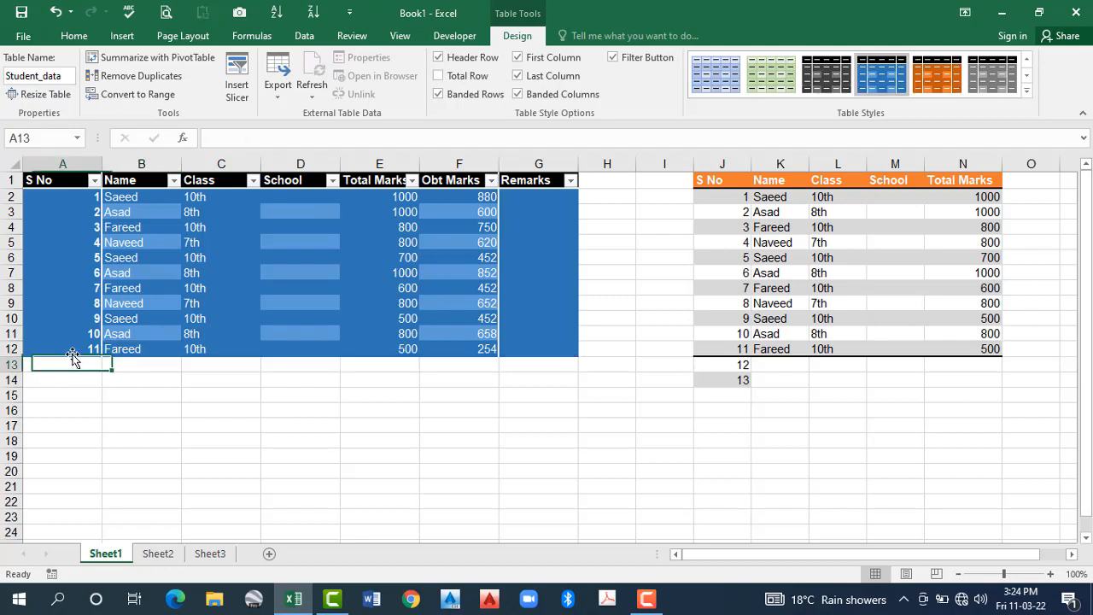
Add serial numbers 12, 13 and 14 in cells A13 to A15 directly below the Student_data table's last record
type("12")
key("Return")
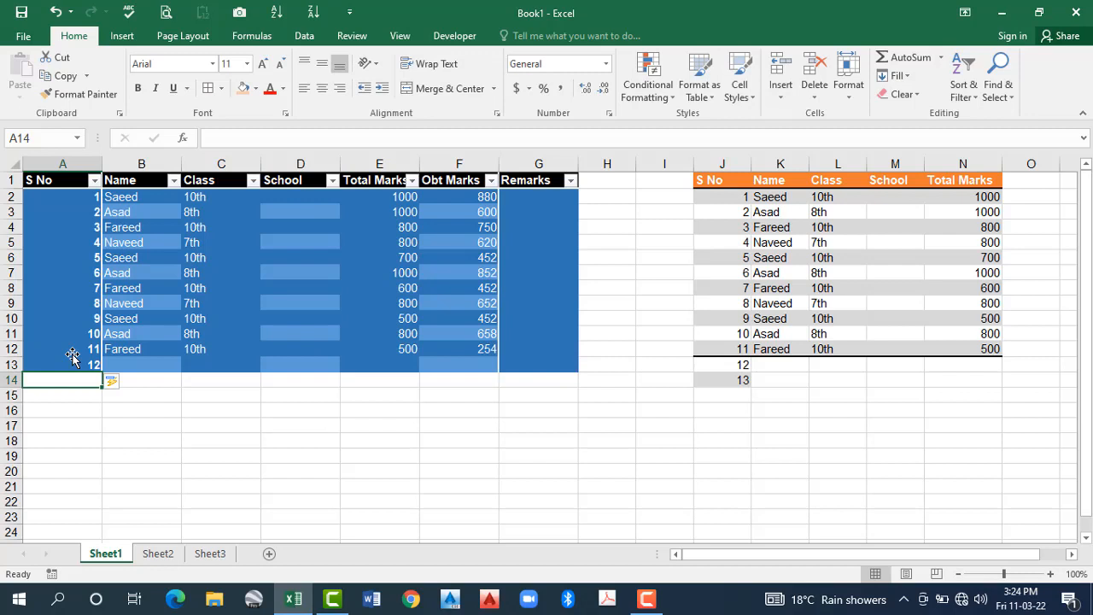
type("13")
key("Return")
type("1")
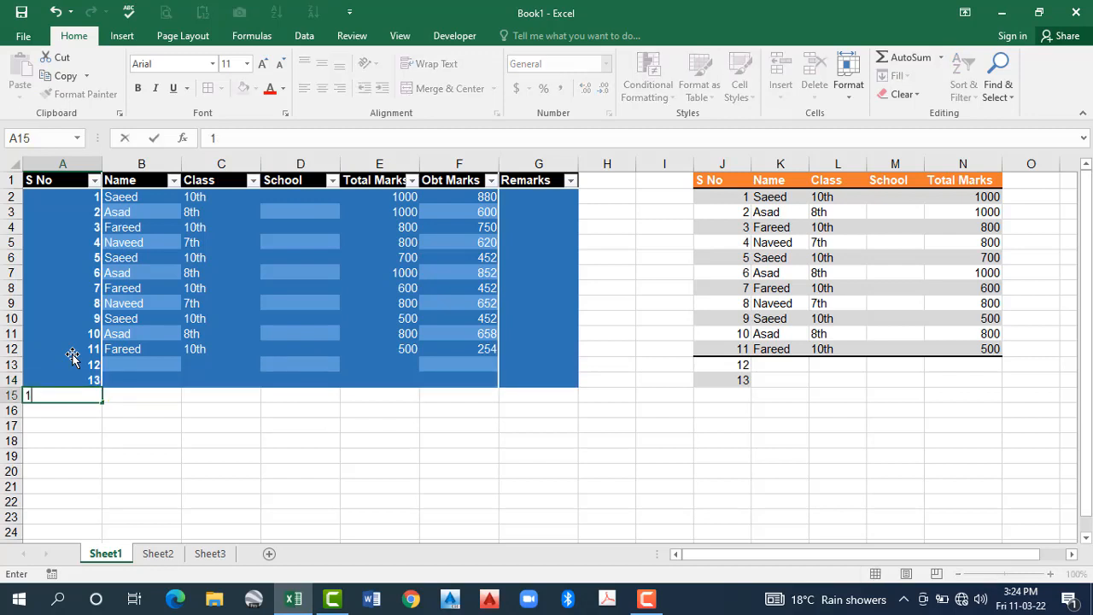
type("4")
key("Return")
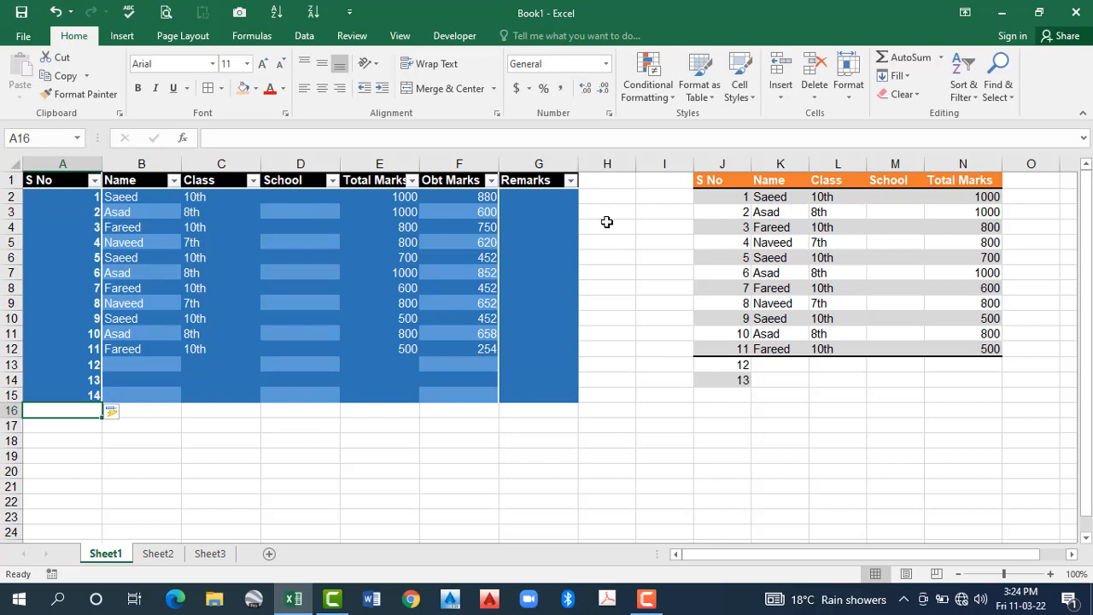
Enter the heading AAA in cell H1, directly beside the Student_data table's Remarks column
left_click(607, 180)
type("AAA")
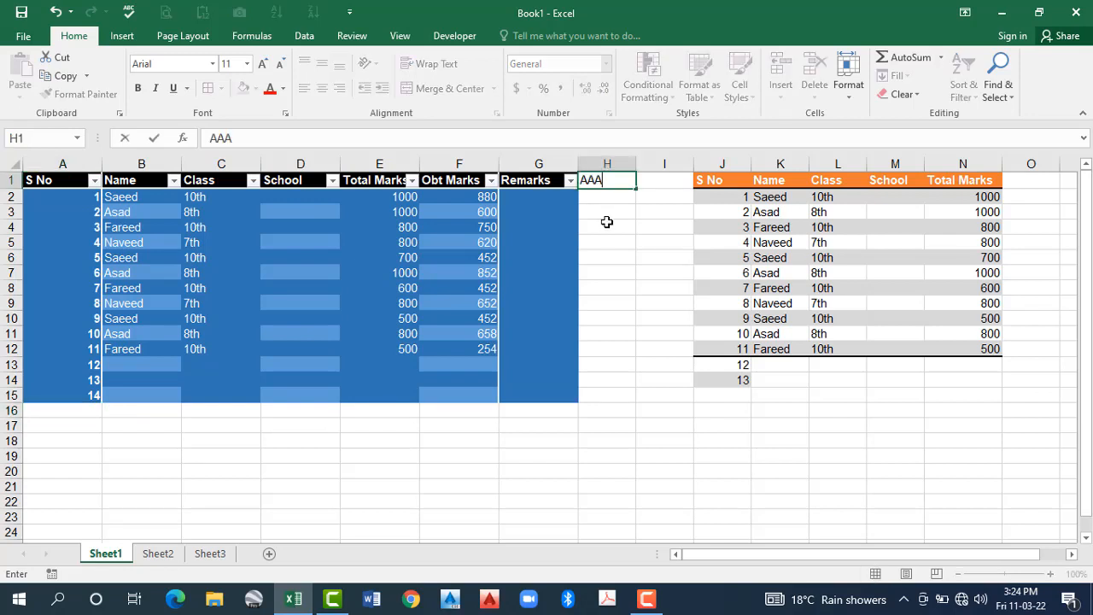
key("Return")
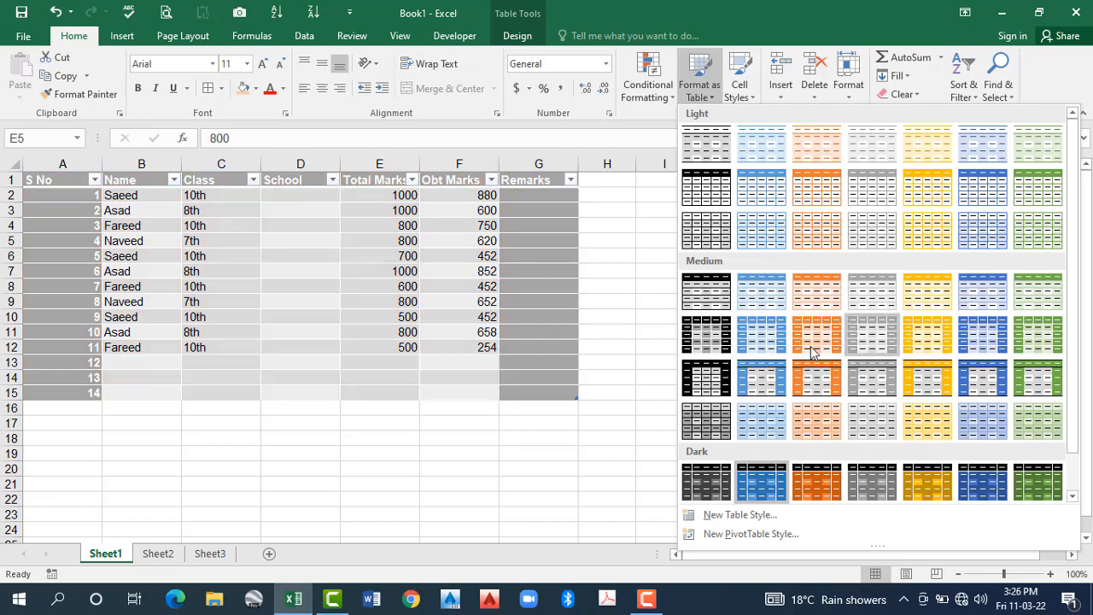
Browse the available table styles for the Student_data table and start a new custom table style named My Table
left_click(518, 36)
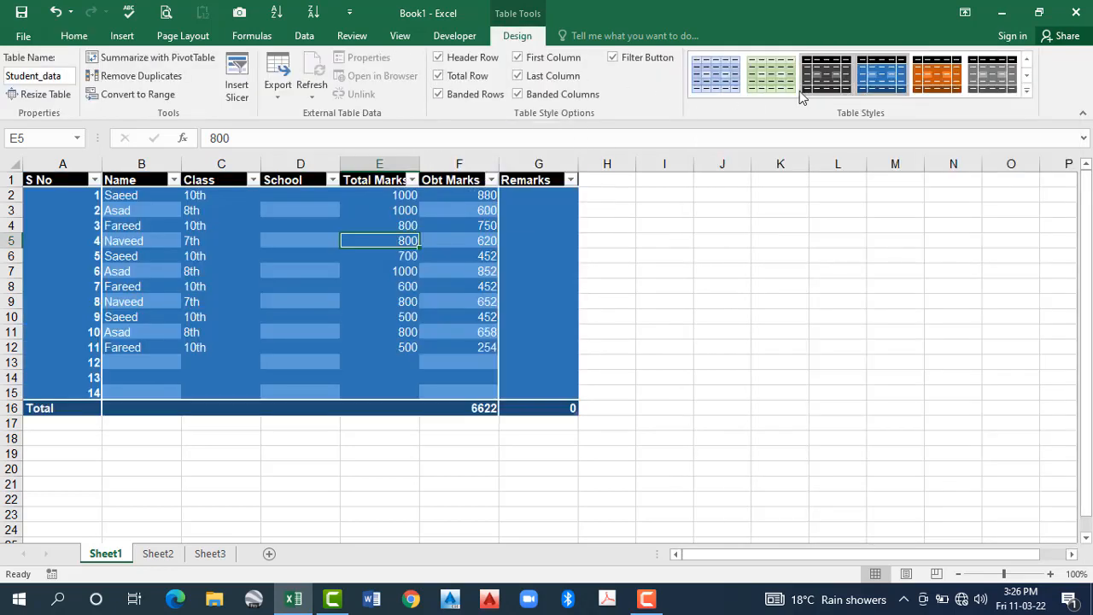
left_click(1027, 92)
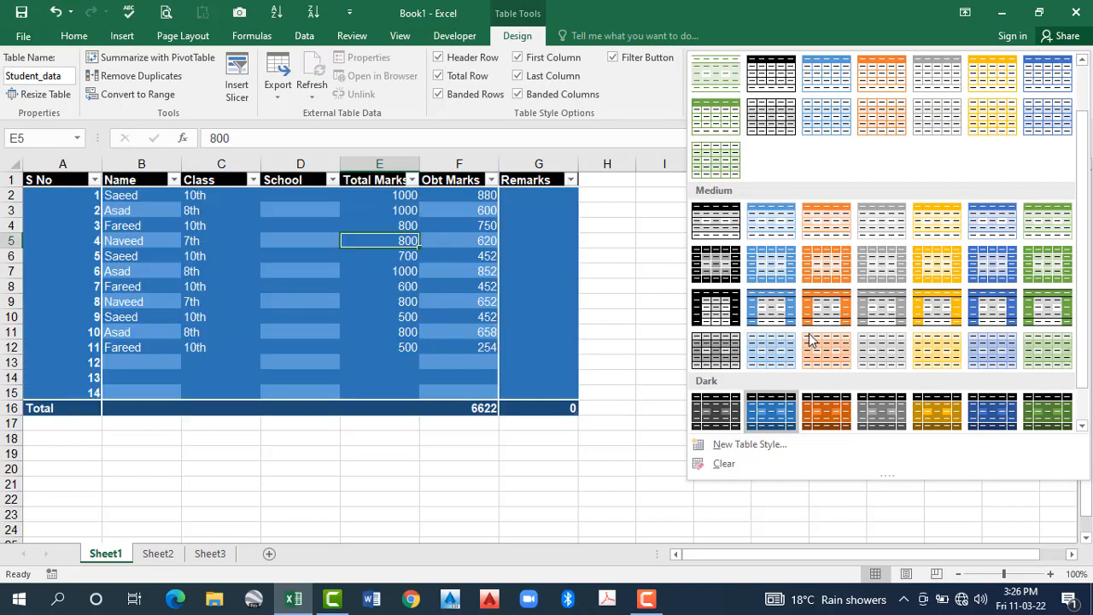
scroll(832, 388, "down", 1)
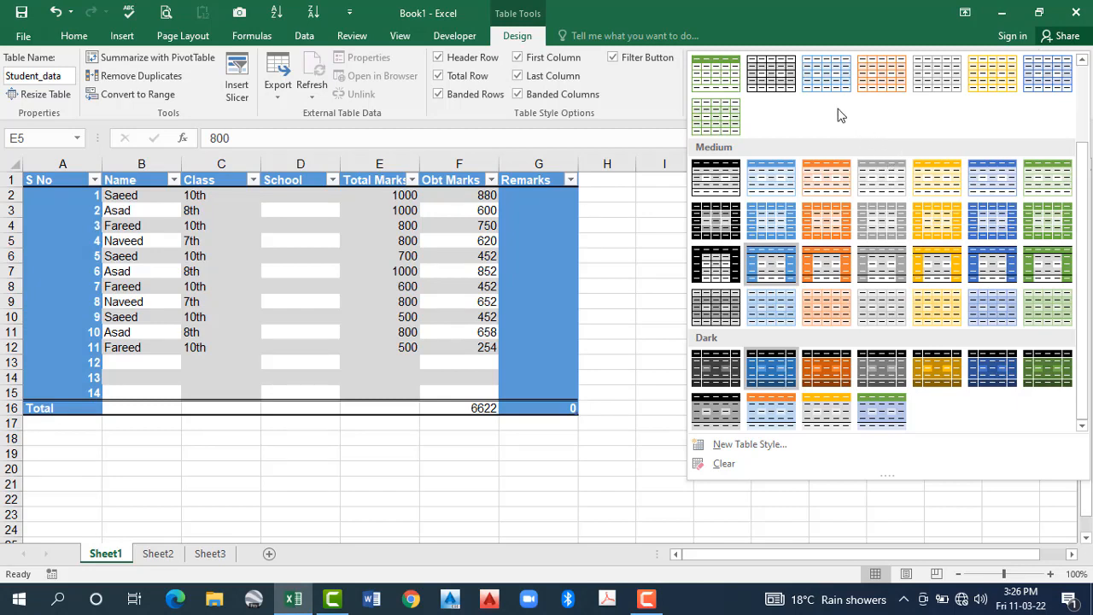
scroll(807, 132, "up", 2)
scroll(837, 385, "down", 2)
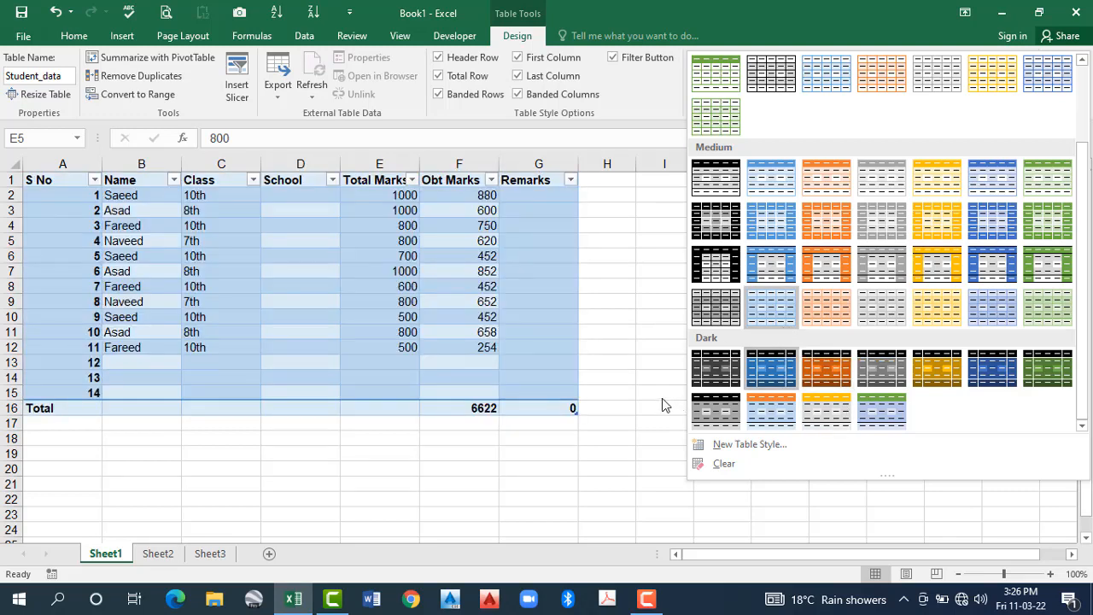
left_click(729, 446)
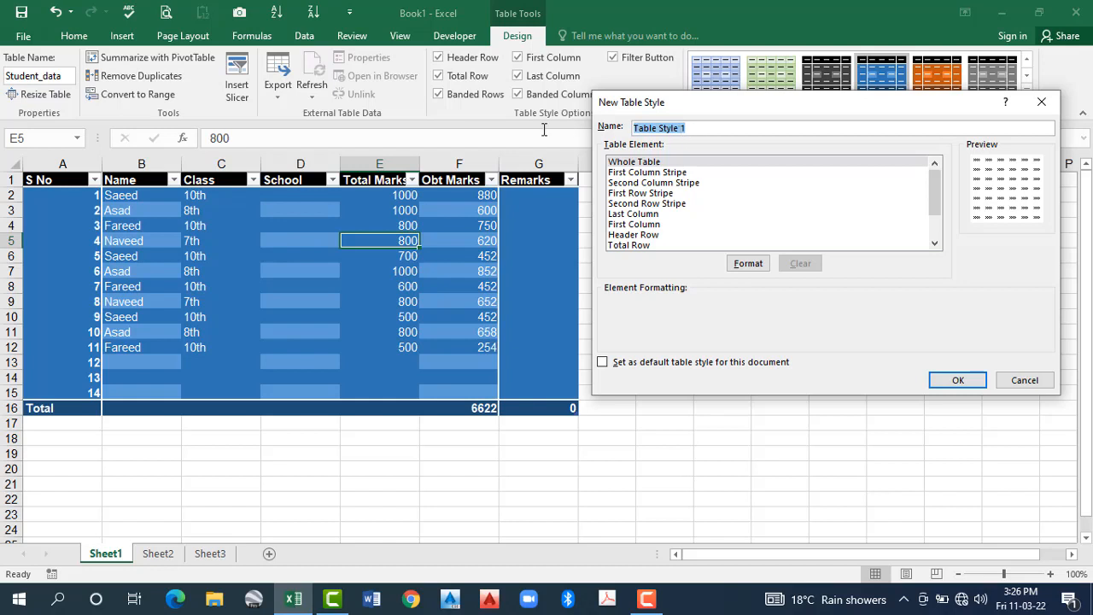
left_click(655, 130)
double_click(690, 128)
type("My Tab")
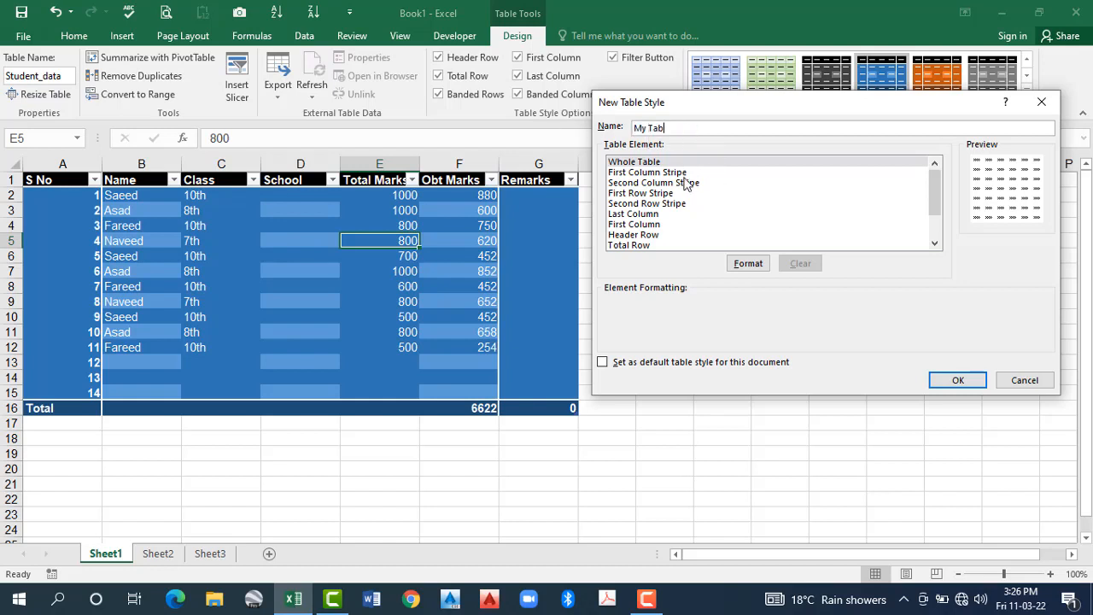
type("le")
key("Tab")
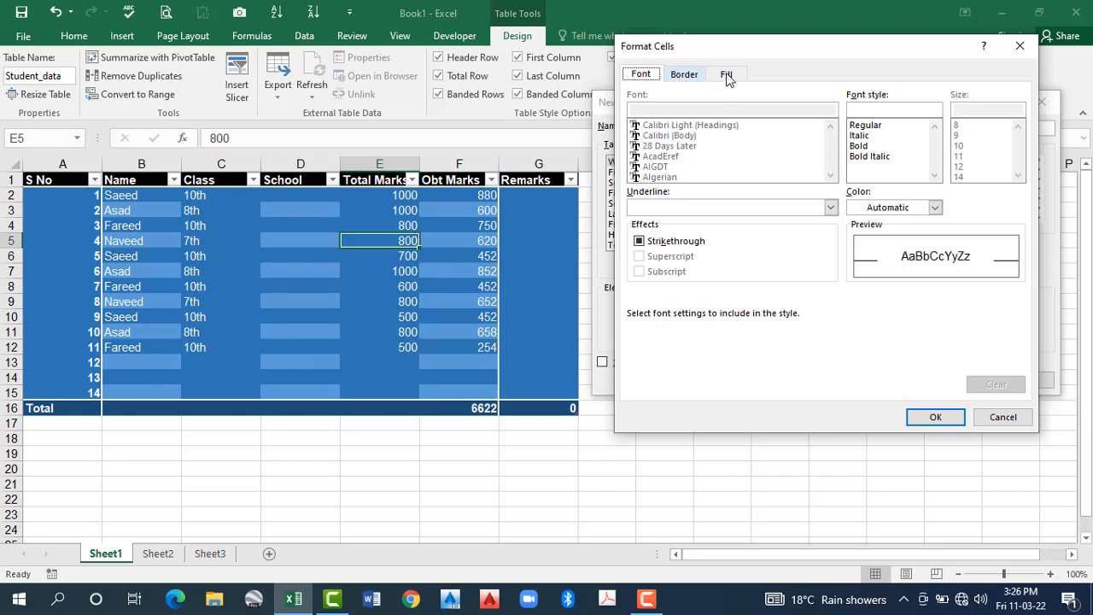
left_click(685, 74)
left_click(726, 74)
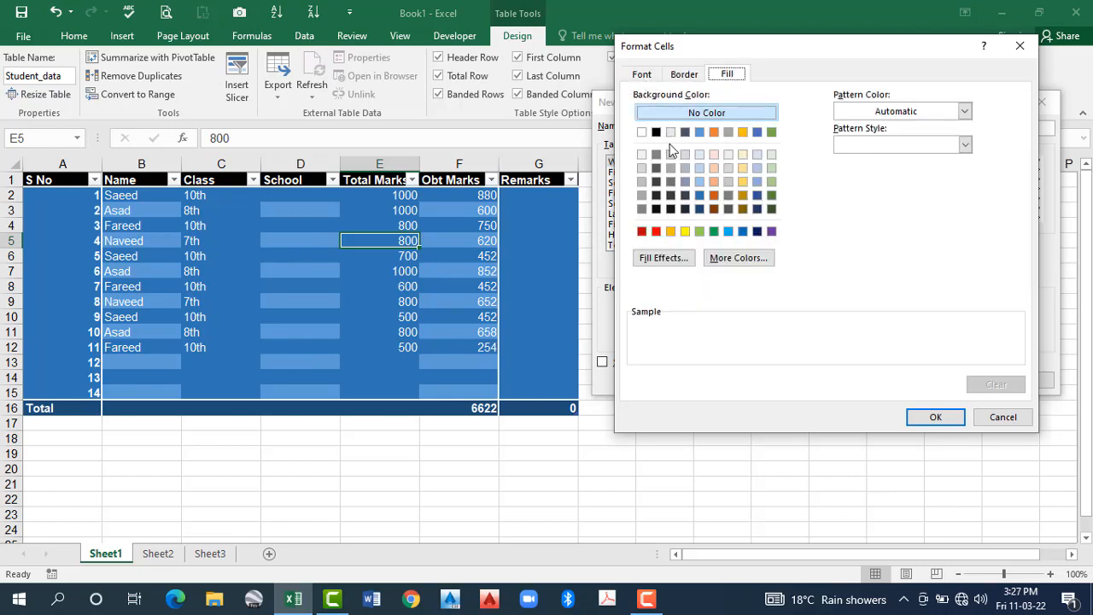
key("ctrl+Tab")
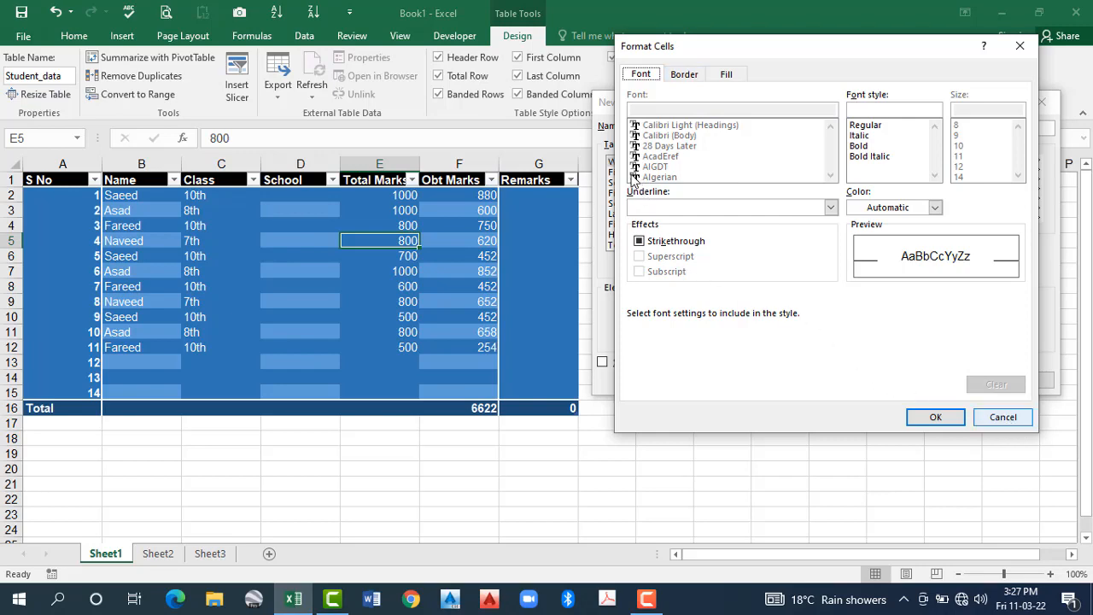
Format the My Table style's First Column element with a green font, outline and inside borders, and a yellow fill
left_click(647, 224)
left_click(747, 266)
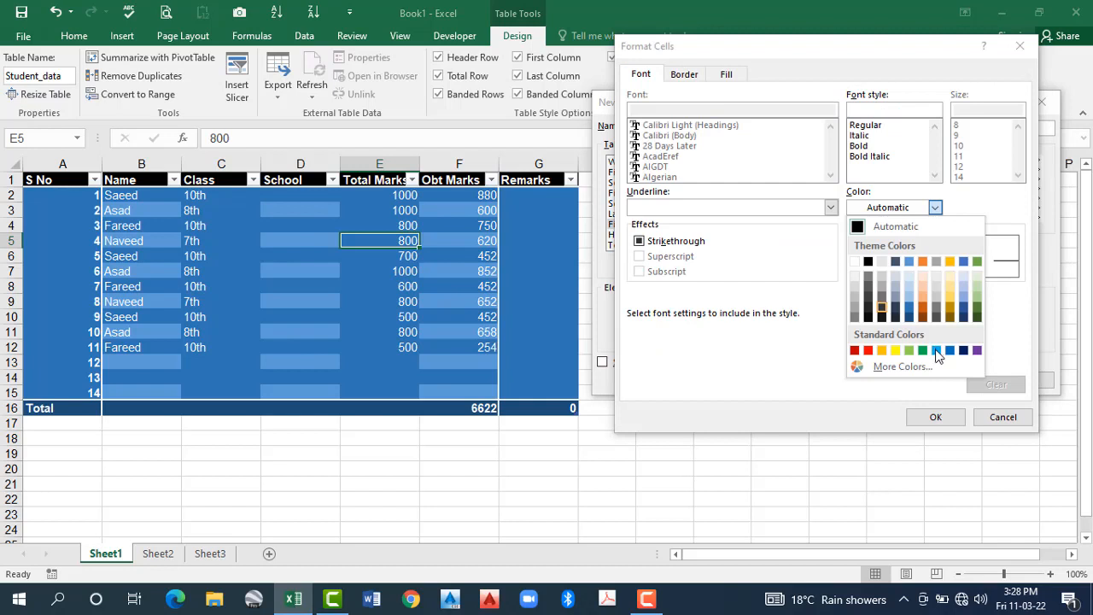
left_click(684, 74)
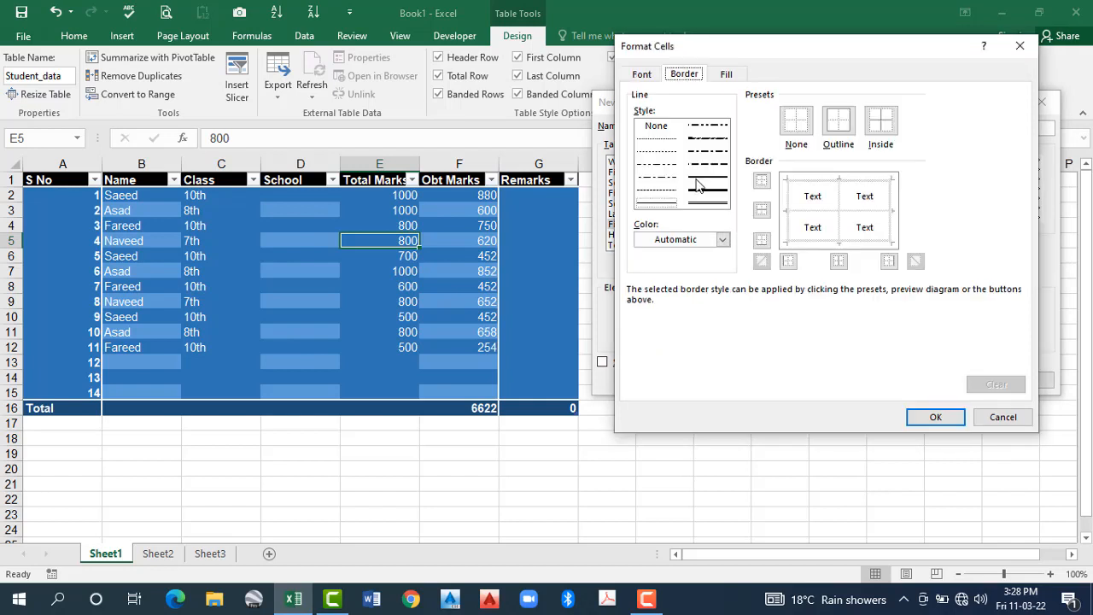
left_click(799, 122)
left_click(708, 177)
left_click(761, 210)
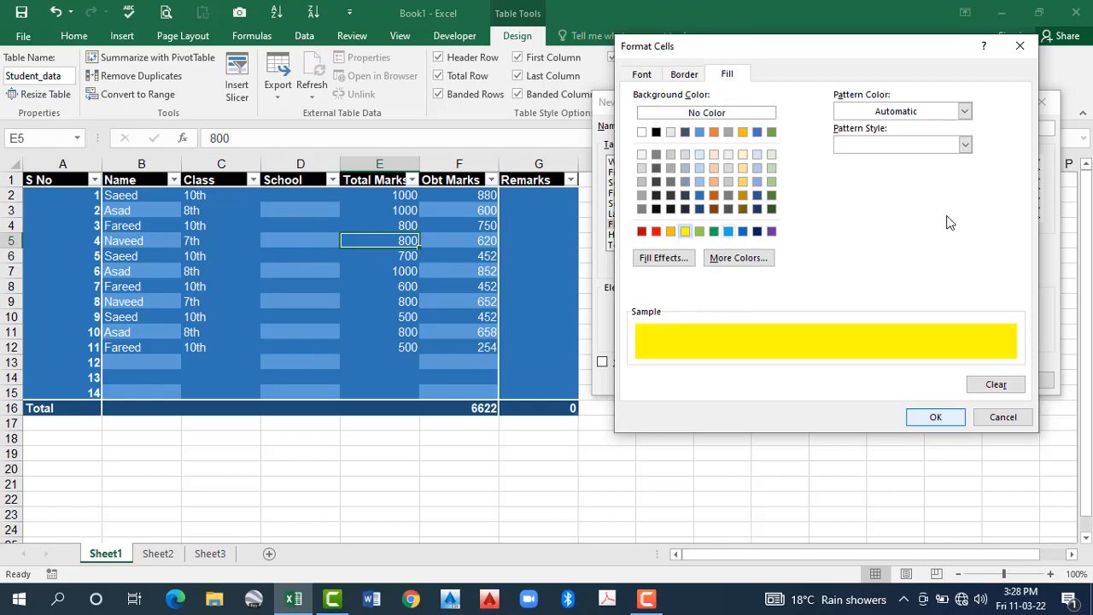
key("Return")
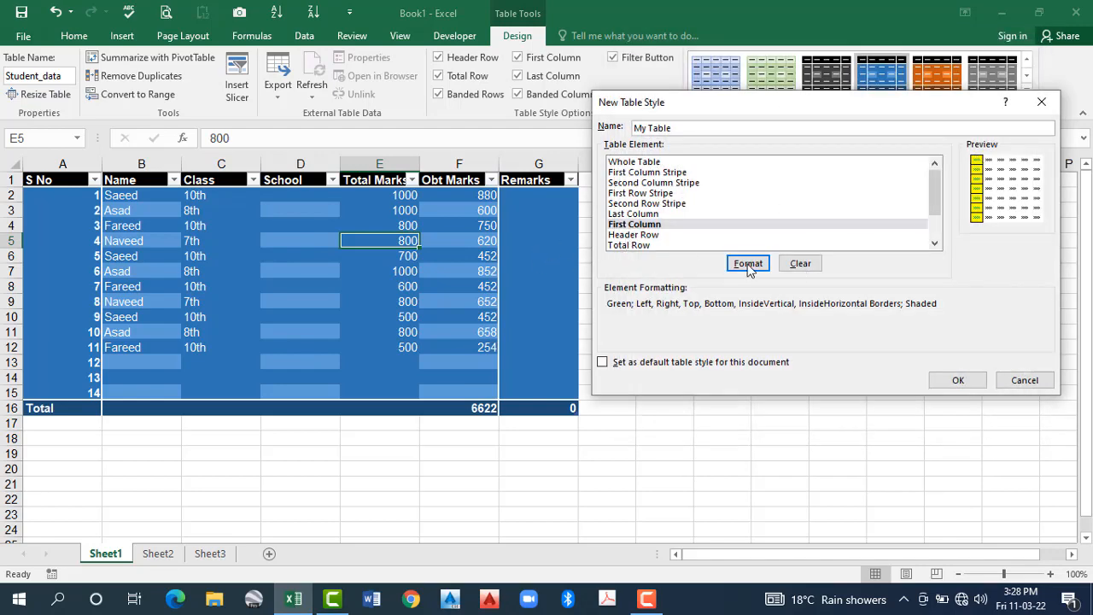
Format the style's Header Row element with a light blue fill, a thick outline border and bold font
left_click(674, 235)
left_click(748, 264)
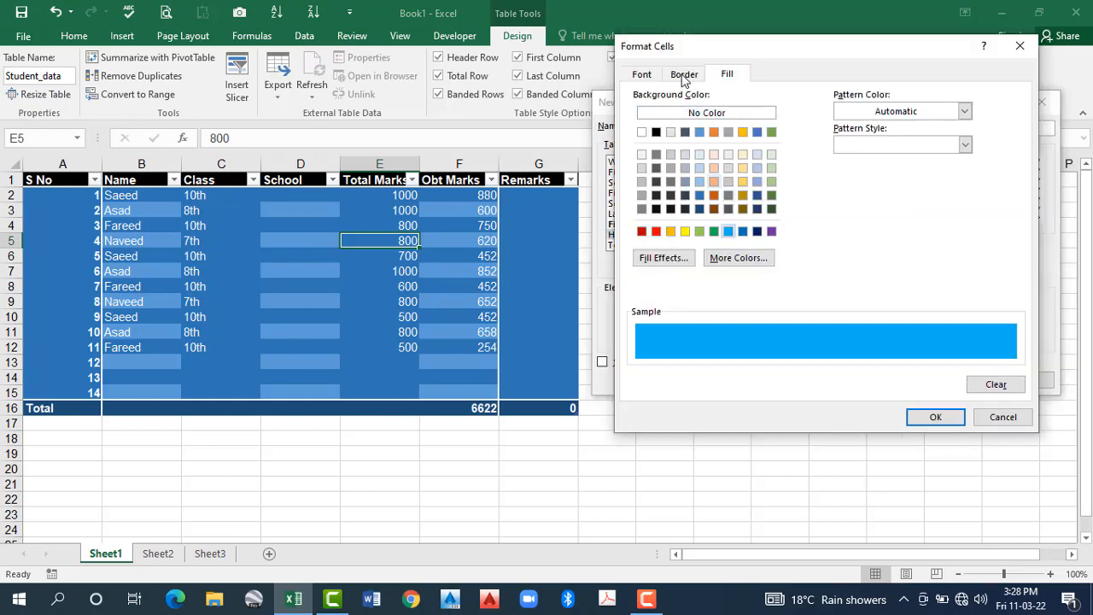
left_click(683, 75)
left_click(838, 122)
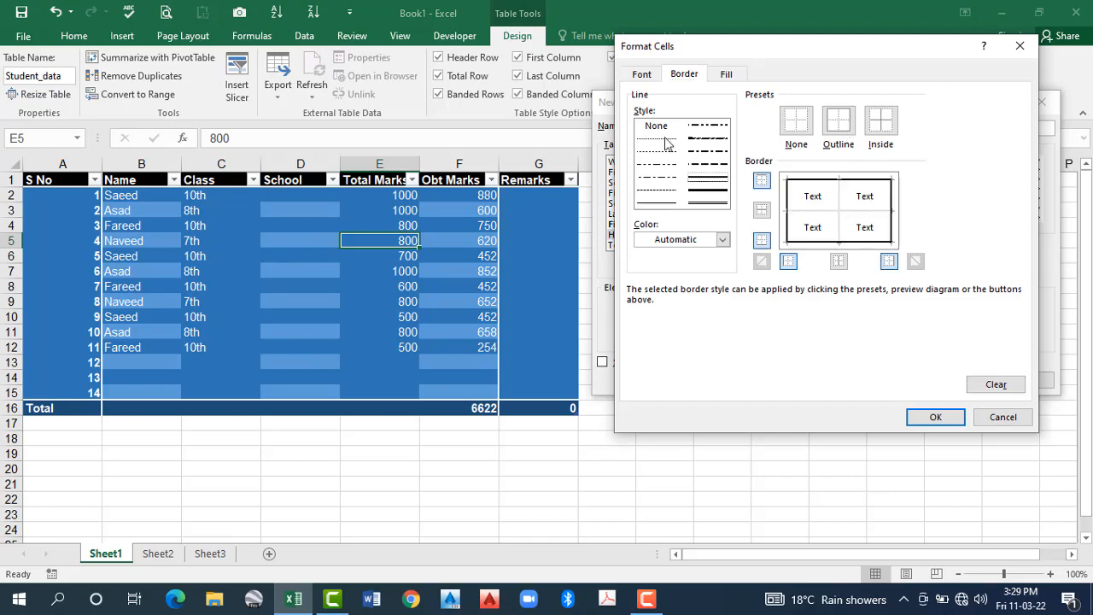
left_click(903, 146)
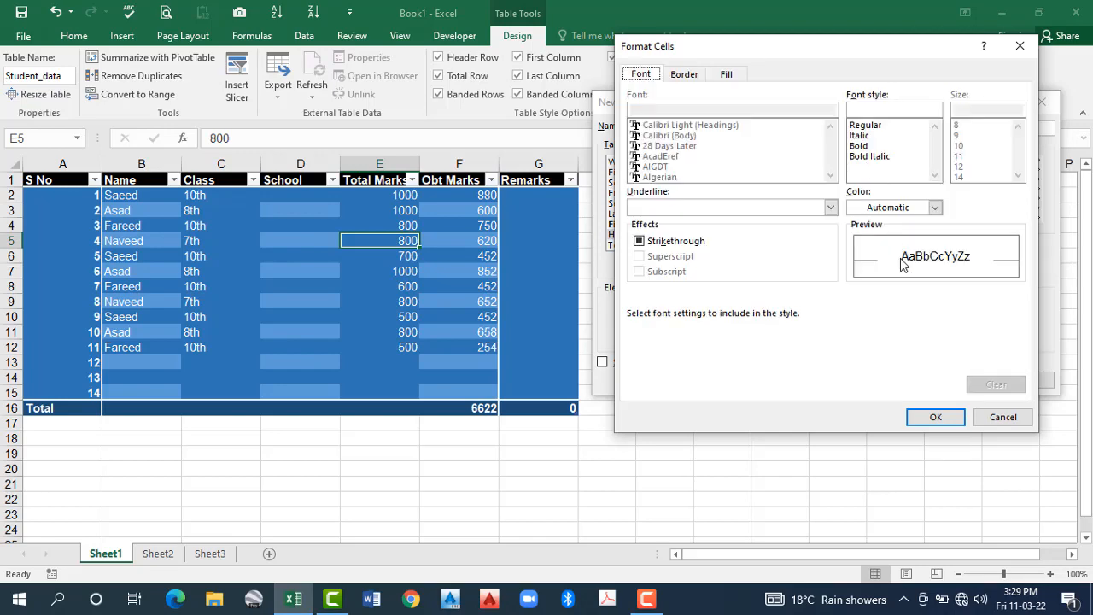
left_click(935, 417)
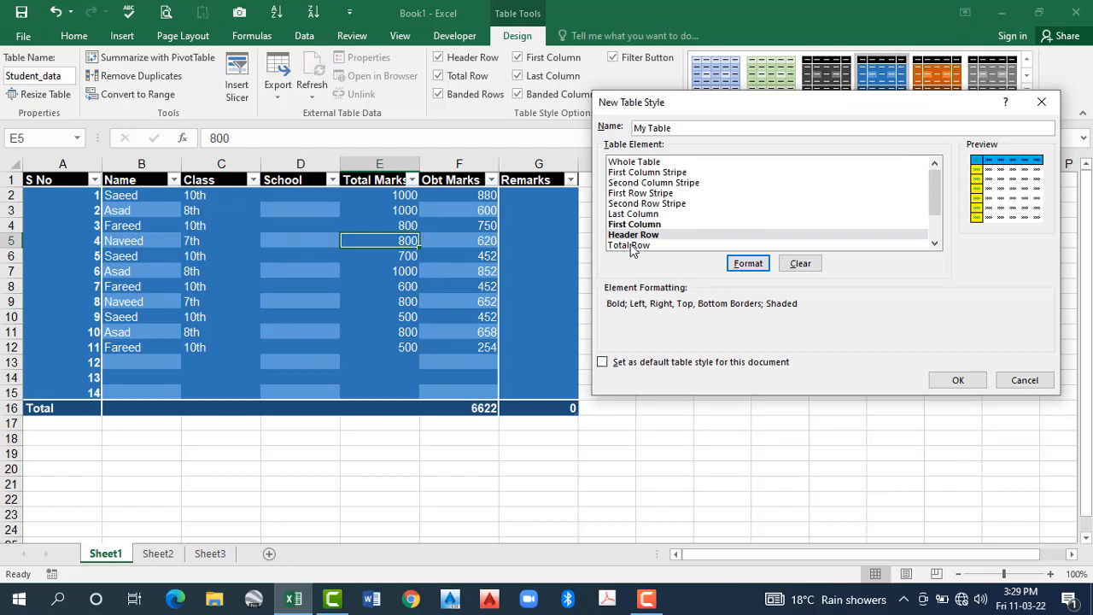
Format the style's Last Column element with a purple fill and a bold white font
left_click(750, 264)
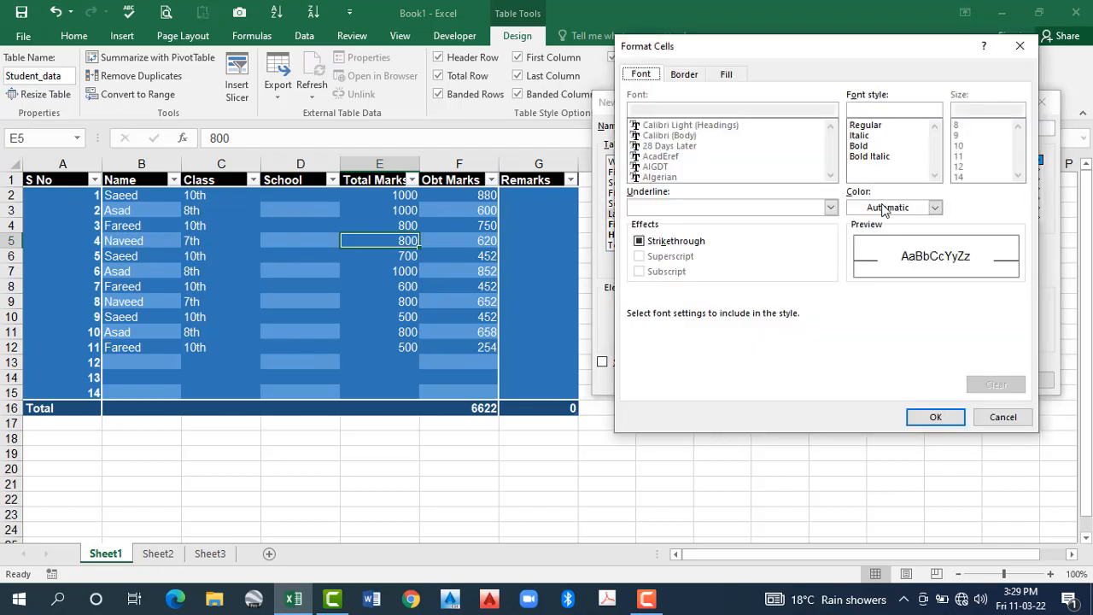
left_click(727, 75)
left_click(772, 231)
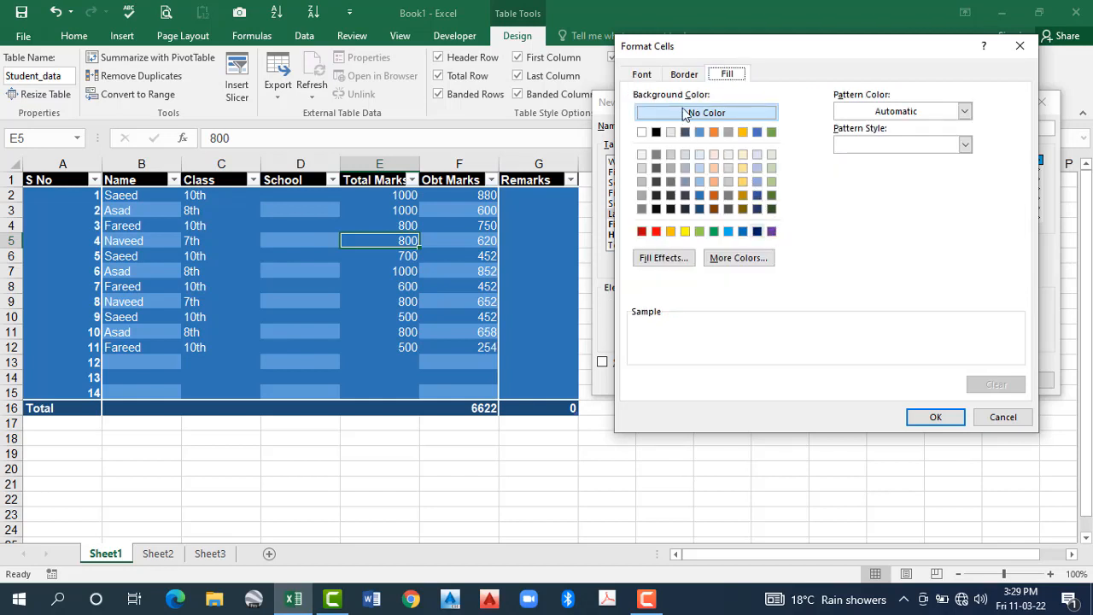
key("ctrl+Tab")
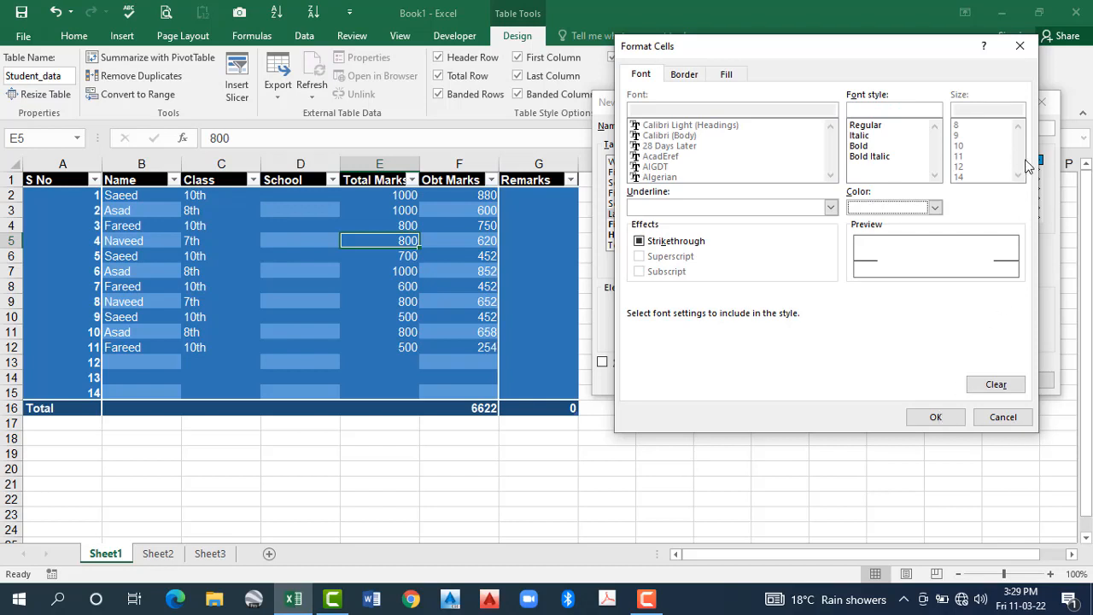
key("ctrl+b")
key("Return")
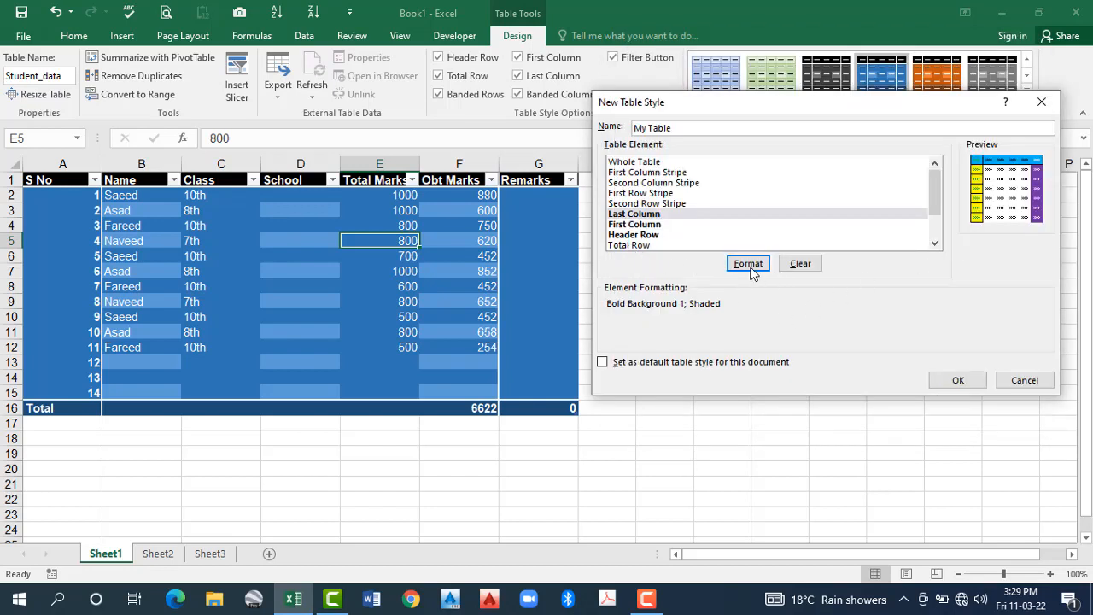
Format the style's Total Row element with a dark orange font and light orange fill, and save the My Table style
left_click(748, 264)
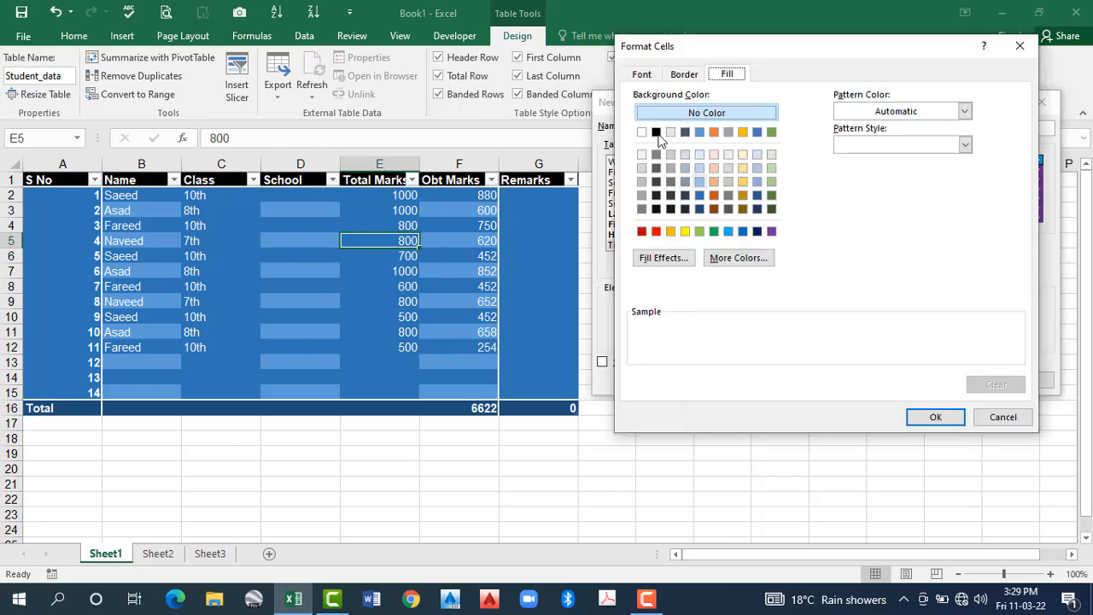
left_click(642, 75)
left_click(935, 207)
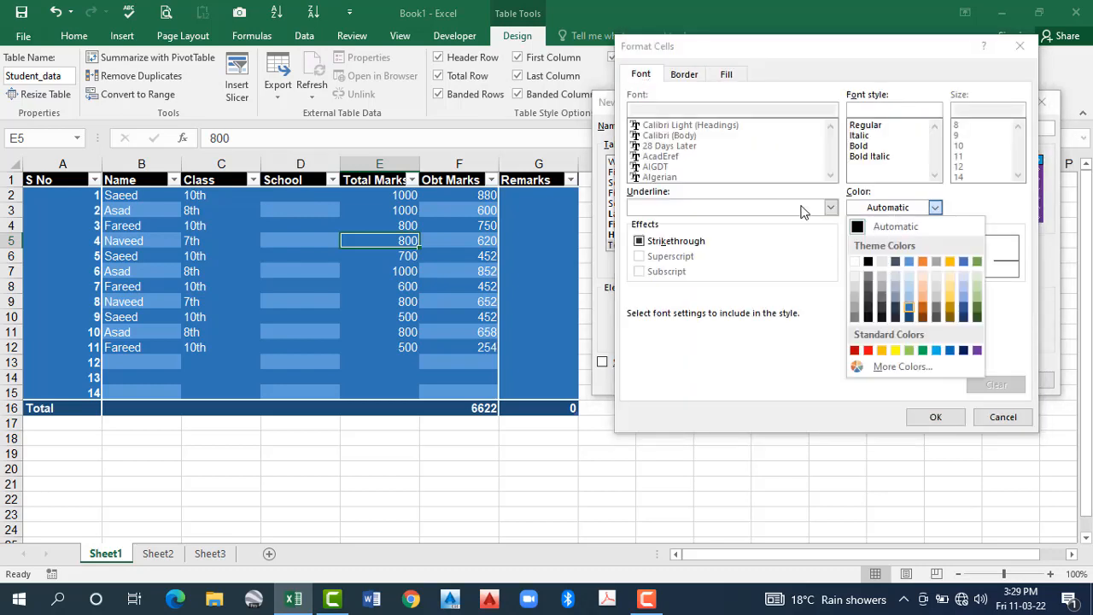
left_click(923, 308)
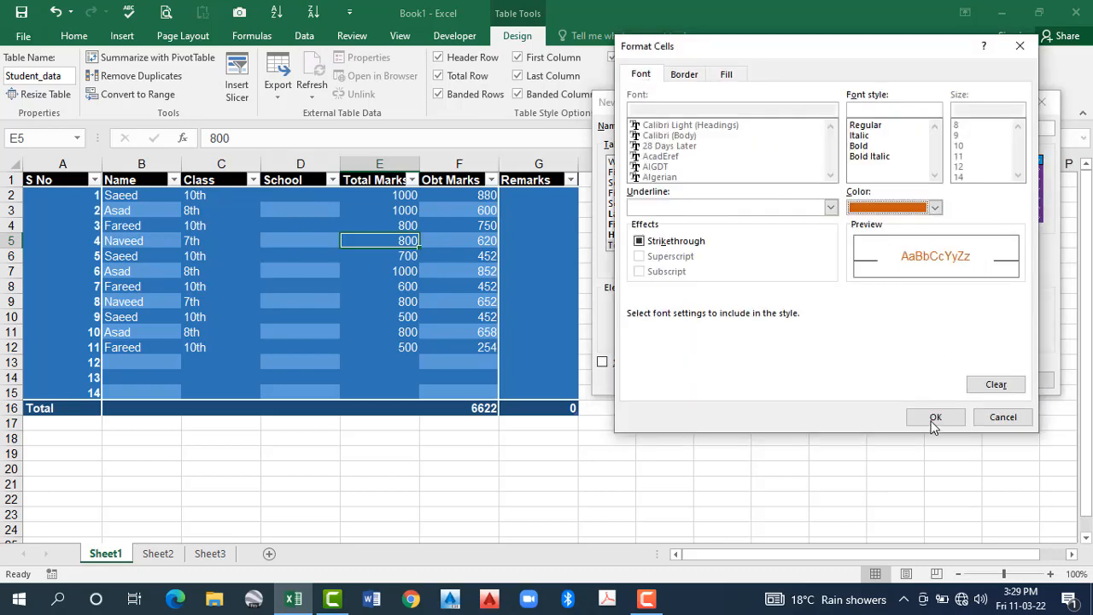
key("Return")
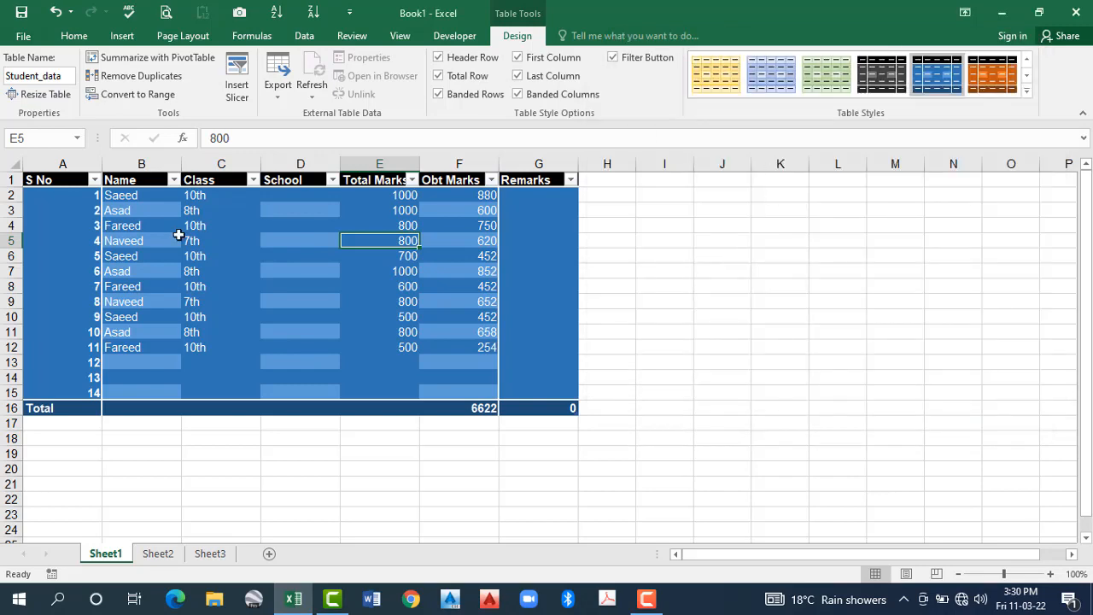
Apply the custom My Table style to the Student_data table
key("Return")
key("Left")
key("Left")
key("Left")
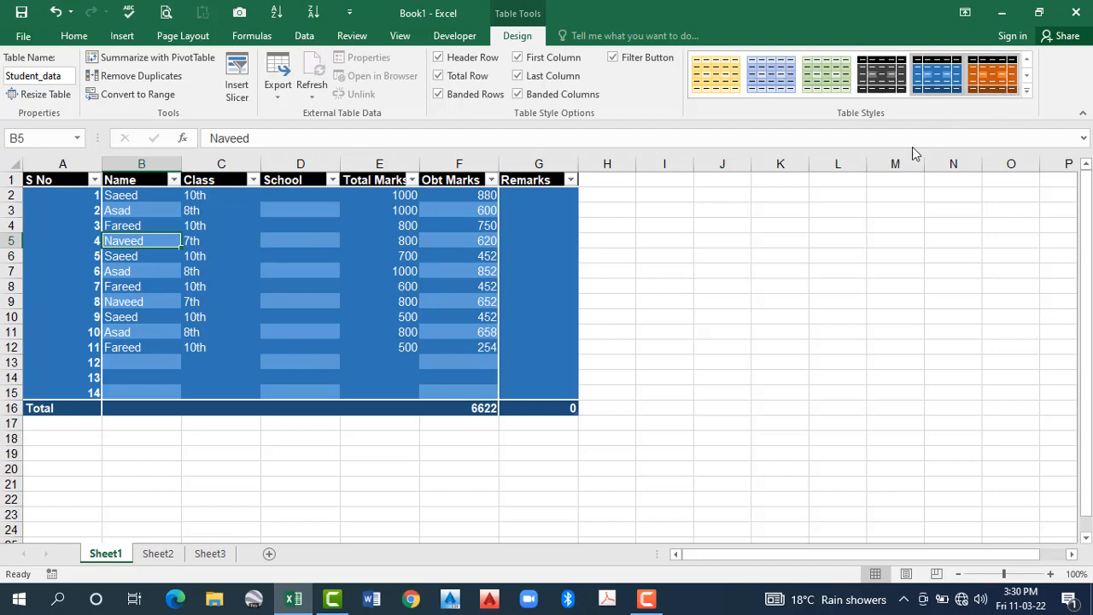
left_click(1026, 90)
left_click(714, 92)
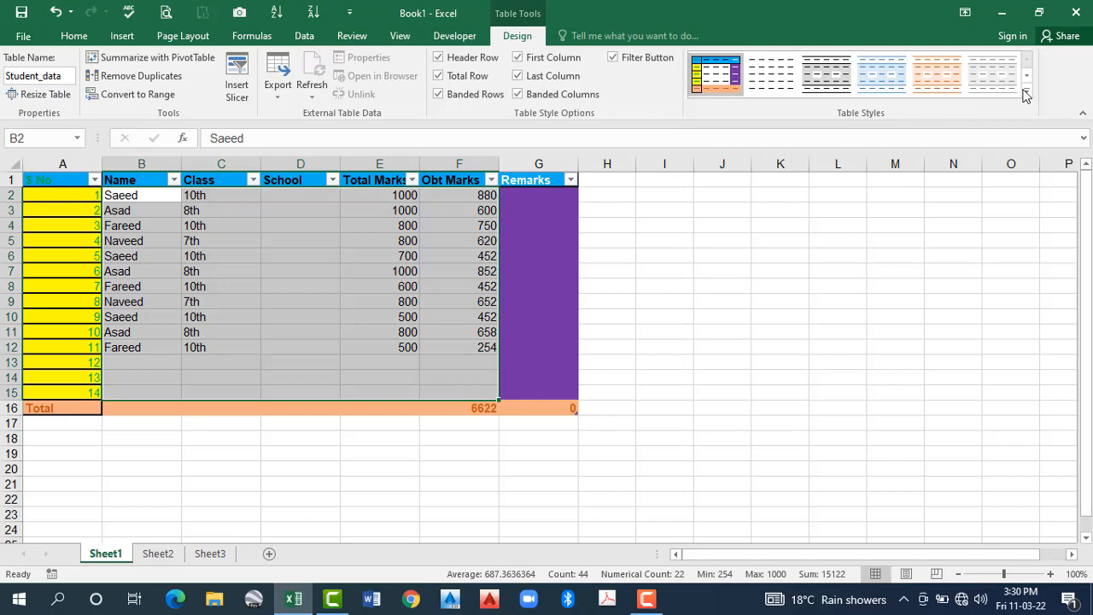
Modify the custom My Table style by giving its First Column Stripe element a light orange fill
left_click(1027, 92)
left_click(717, 83)
right_click(716, 75)
left_click(758, 124)
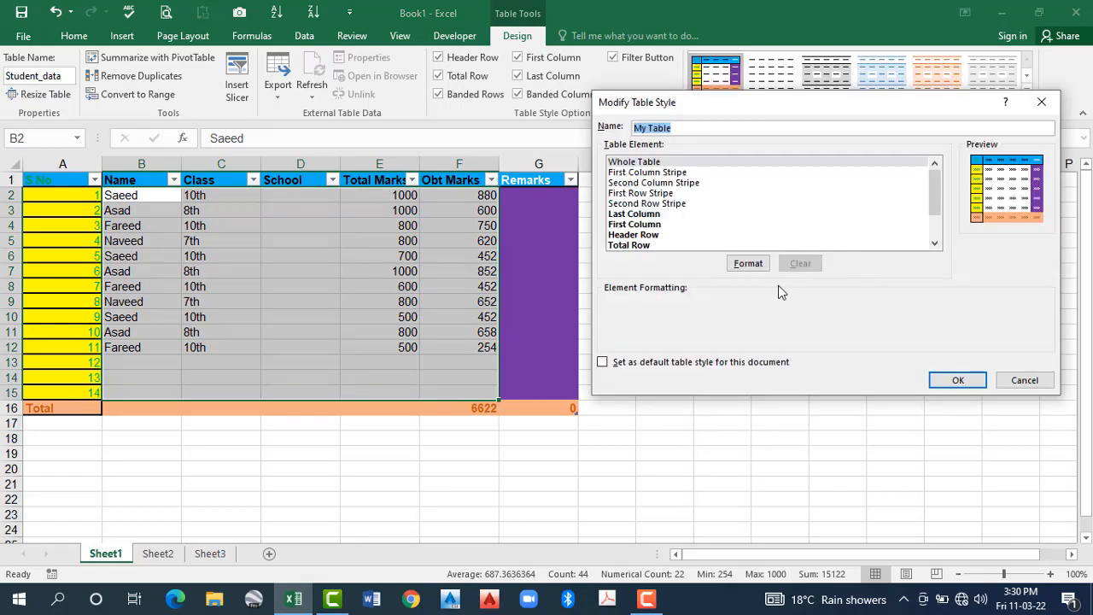
left_click(704, 173)
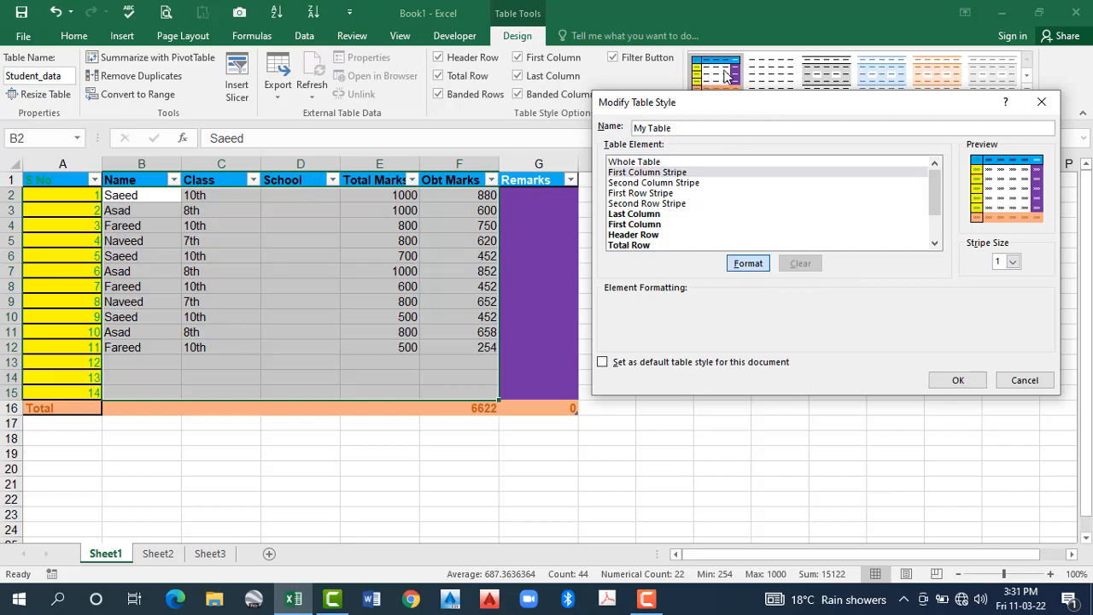
left_click(747, 263)
left_click(726, 74)
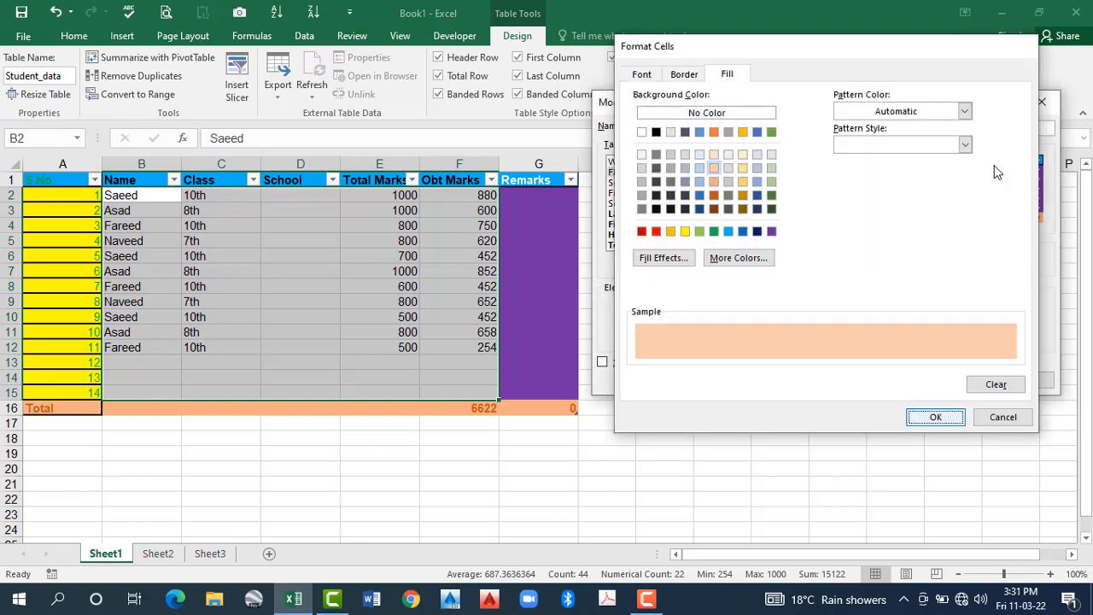
key("Return")
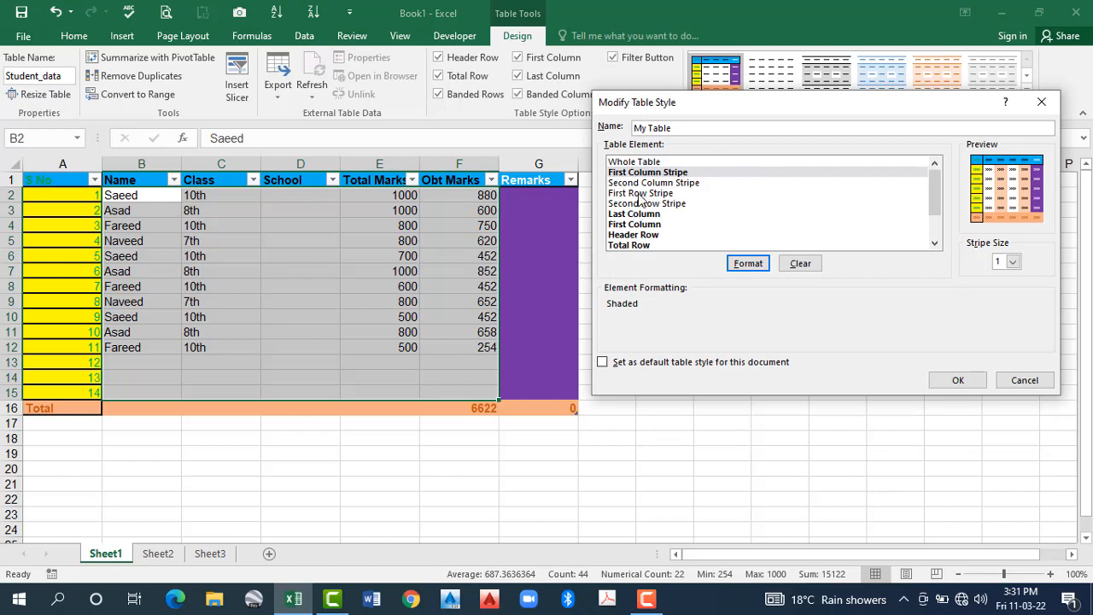
Give the style's First Row Stripe element a light green fill and save the modified My Table style
left_click(756, 193)
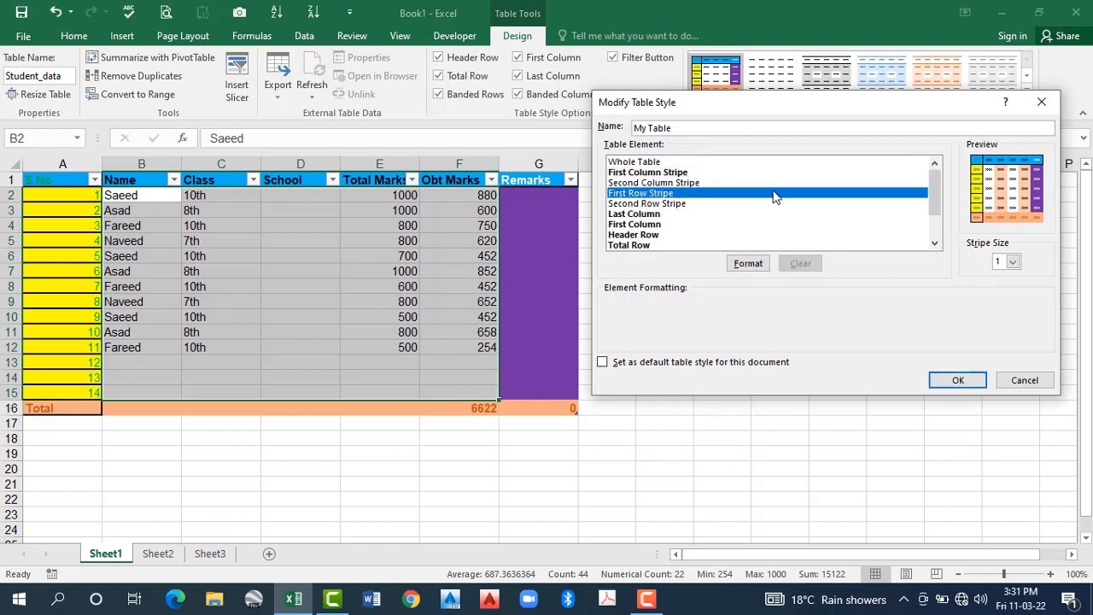
double_click(777, 195)
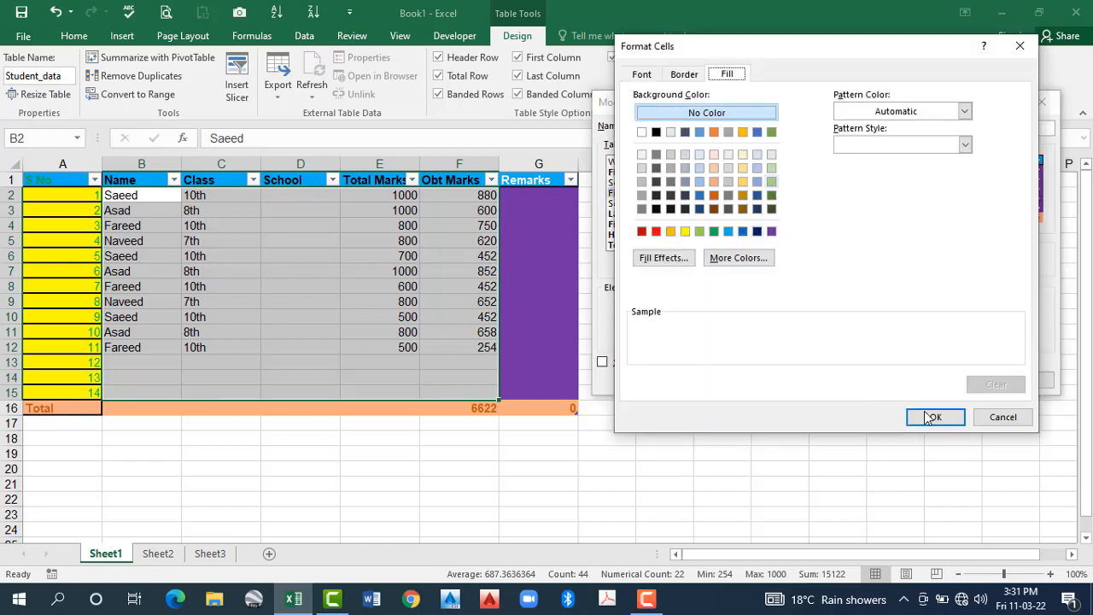
left_click(771, 181)
key("Return")
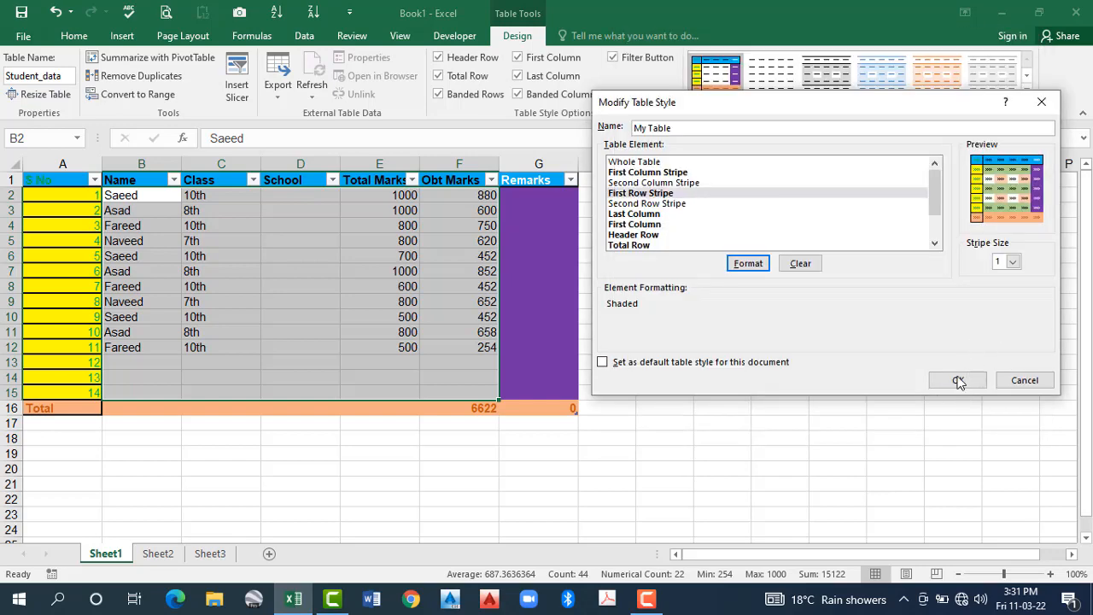
left_click(958, 381)
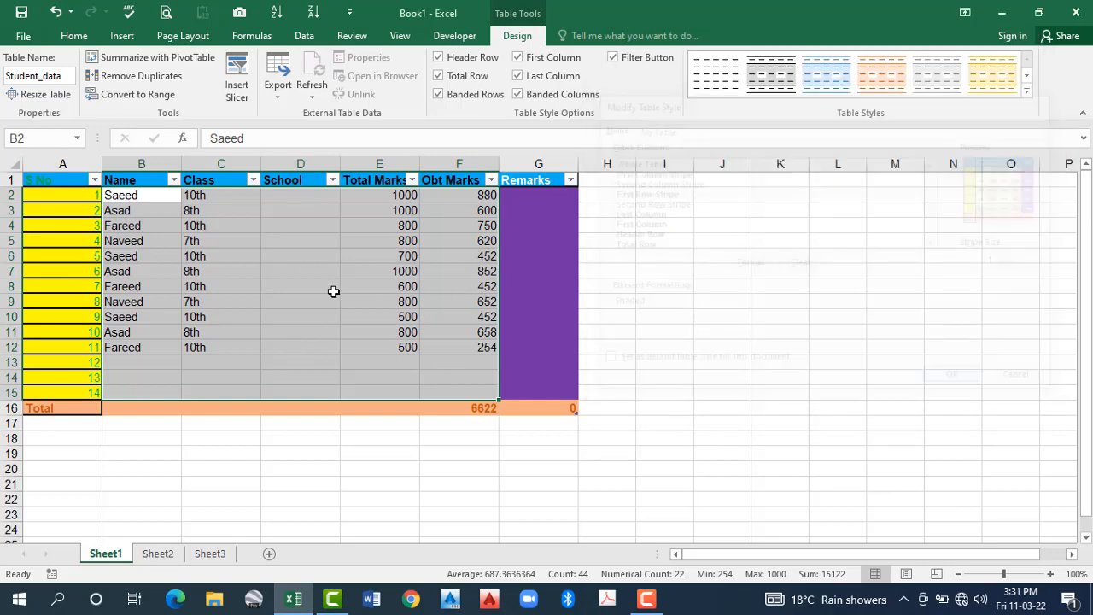
left_click(312, 347)
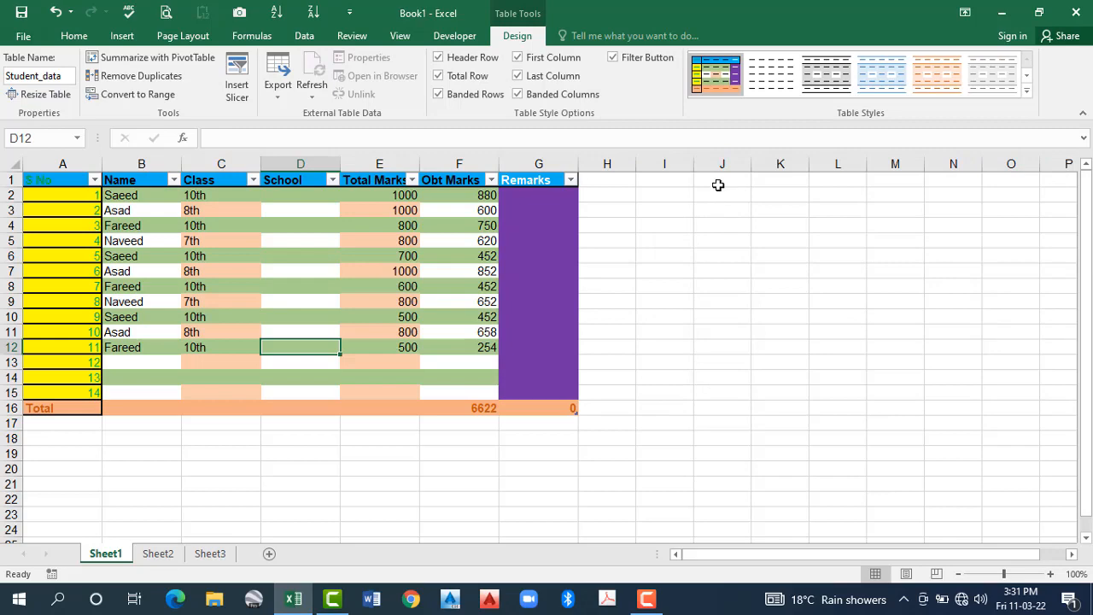
Fill the range J1:M12 beside the student table with the value 12312
left_click_drag(718, 184, 890, 317)
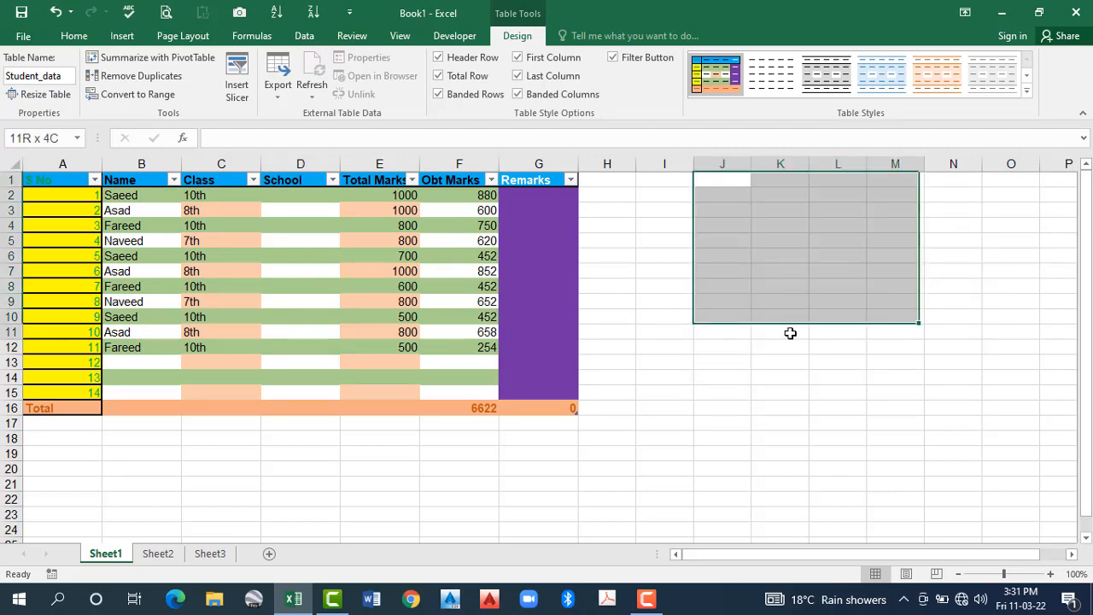
left_click_drag(789, 333, 790, 333)
type("12312")
key("ctrl+Return")
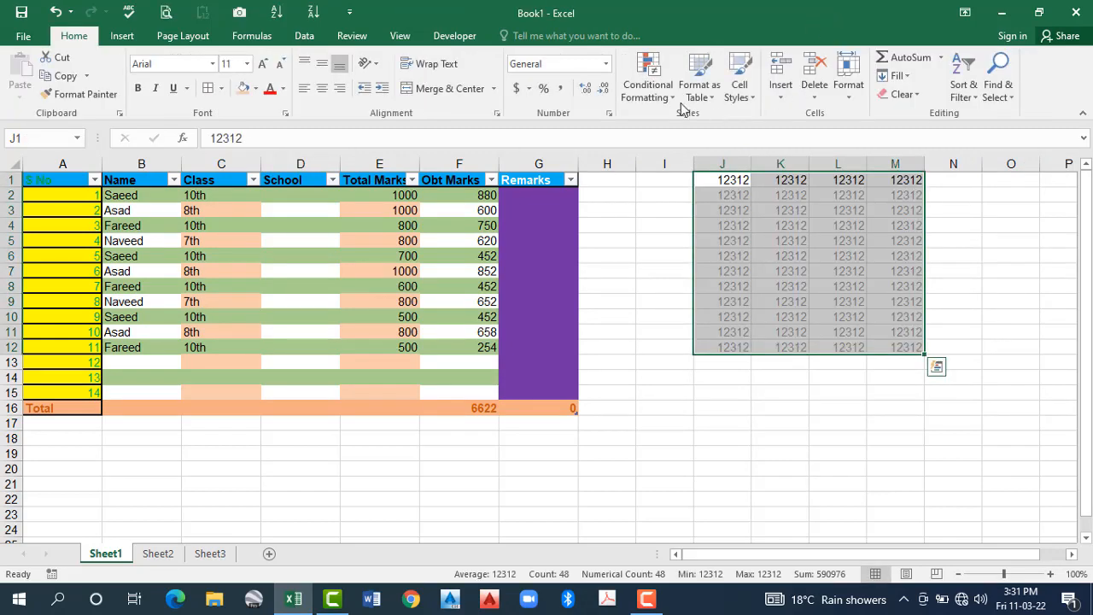
Format J1:M12 as a table with the custom My Table style, without marking the first row as headers
left_click(708, 94)
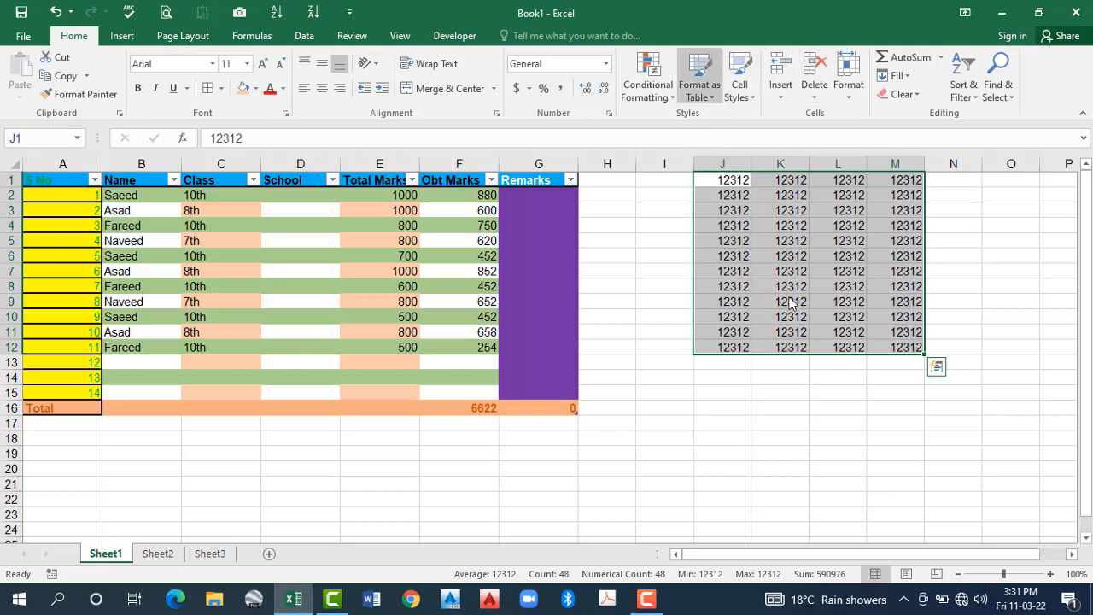
left_click(815, 284)
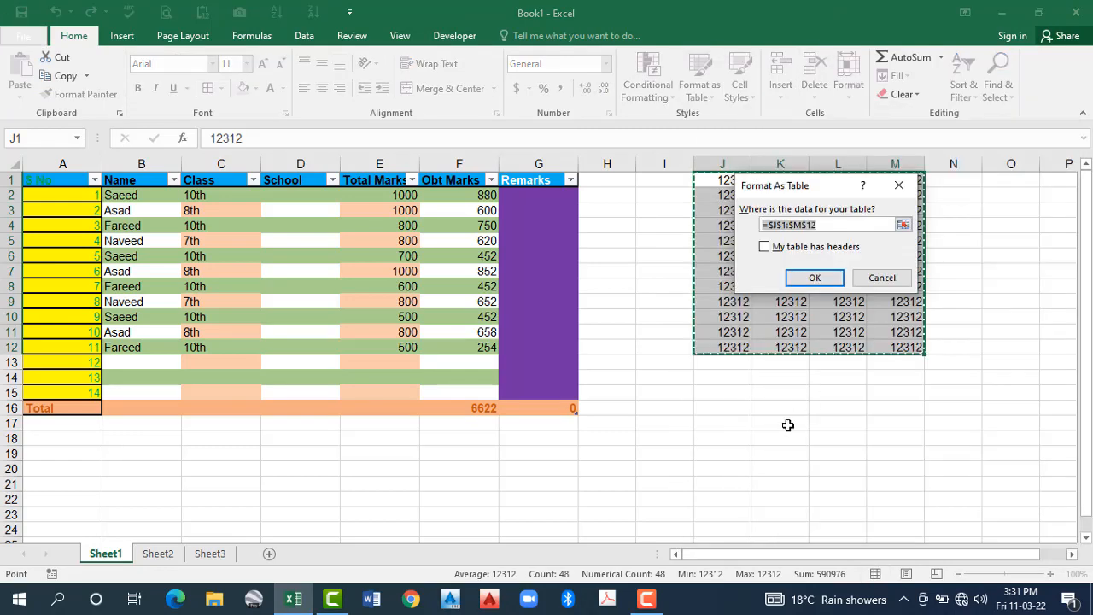
key("Return")
left_click(763, 387)
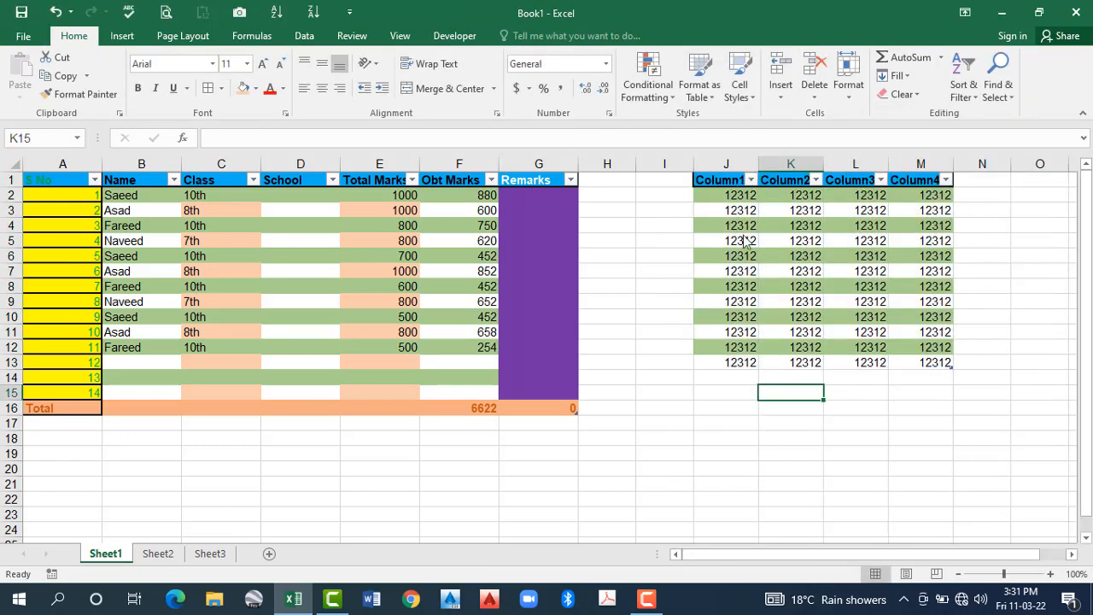
Turn on the Total Row, First Column and Last Column options for the new table
left_click(850, 242)
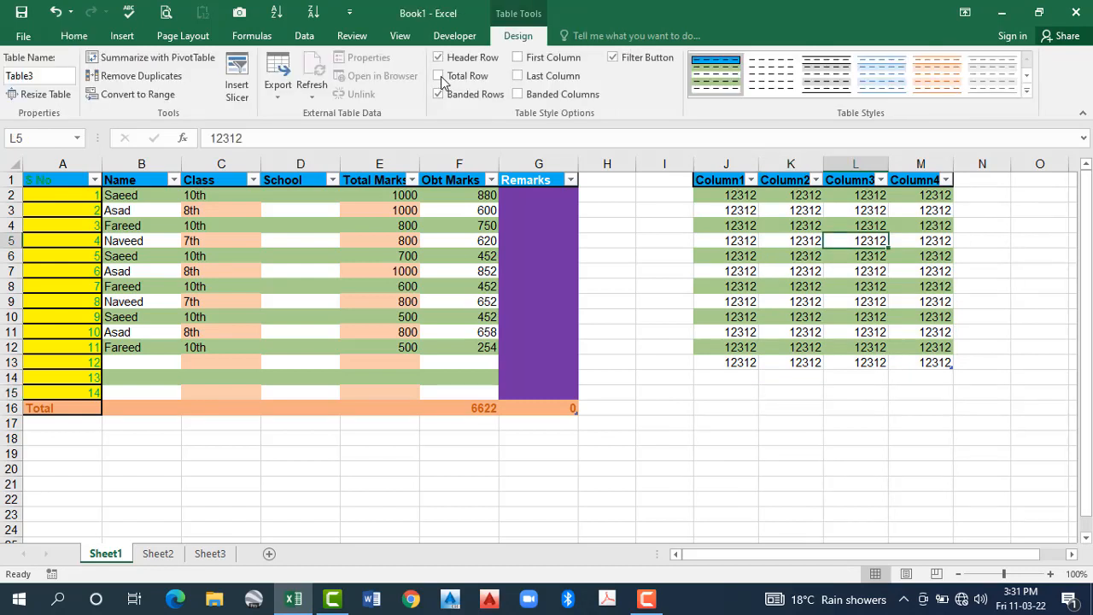
left_click(439, 76)
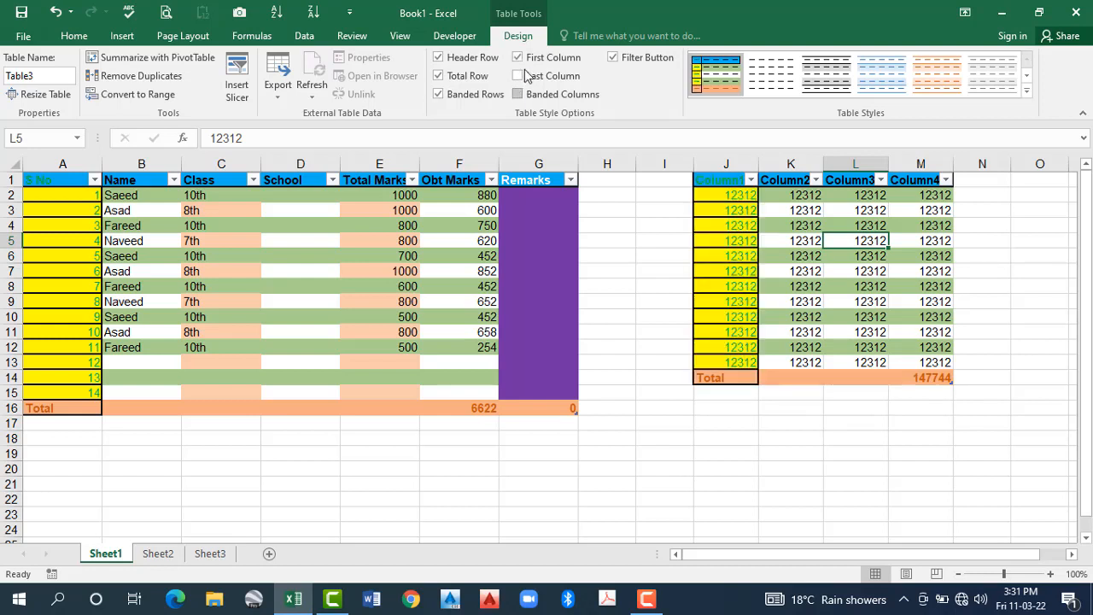
left_click(524, 72)
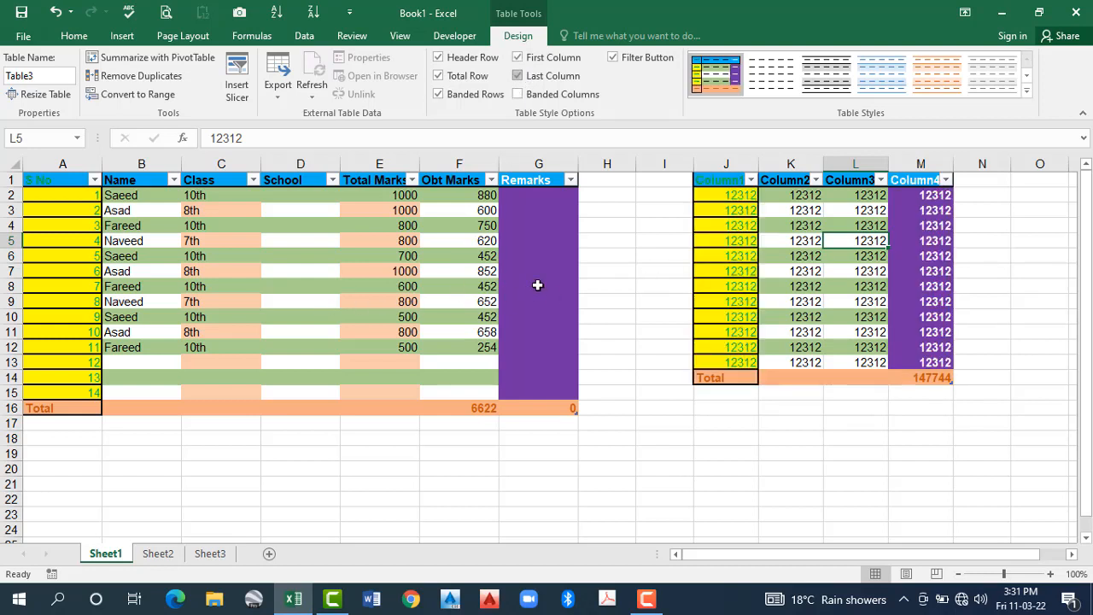
Insert a blank column before Column3 in the new table and turn on its Banded Columns option
left_click(849, 164)
key("ctrl+plus")
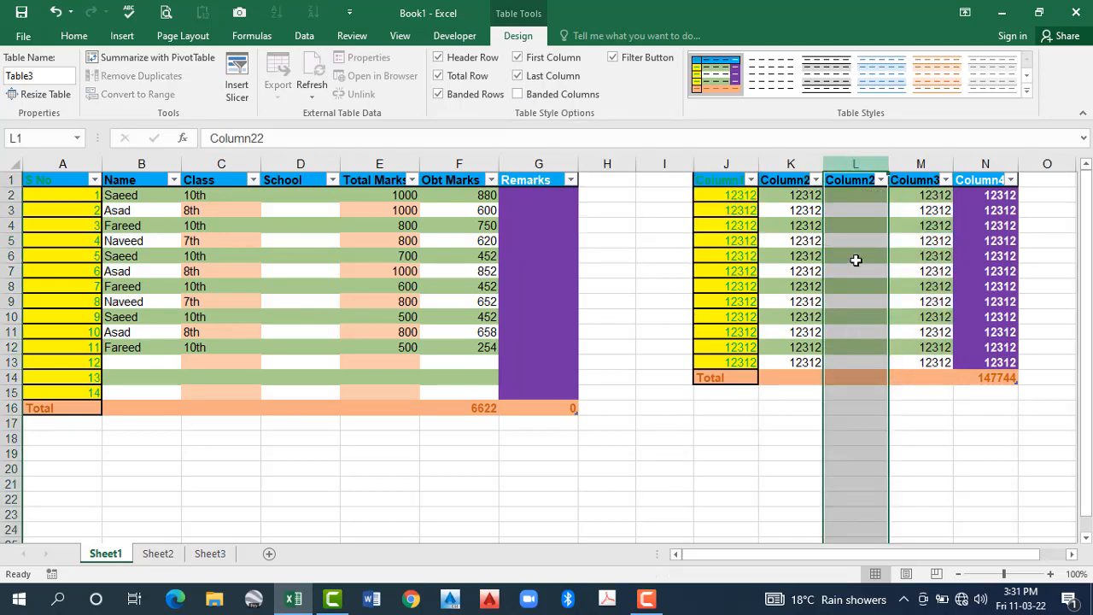
left_click(518, 94)
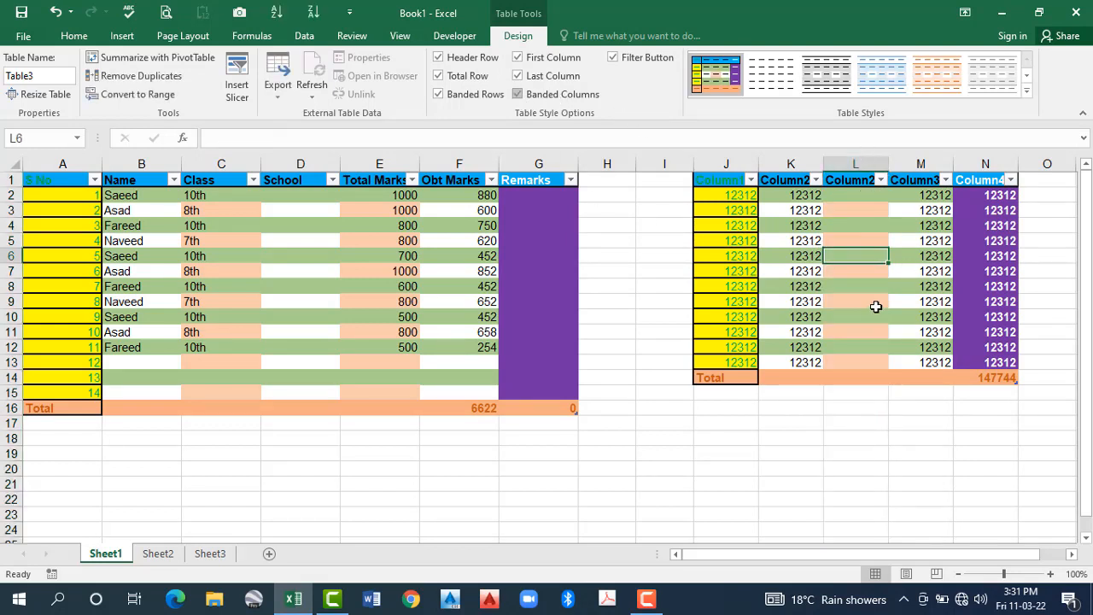
left_click(279, 281)
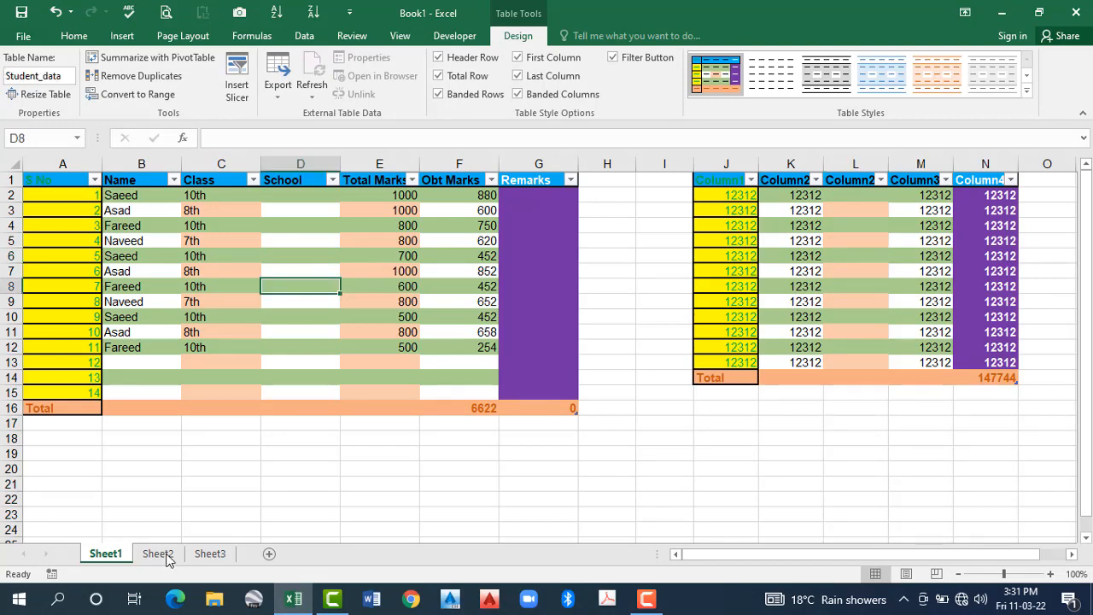
Switch to Sheet2 and look through the available cell styles
key("ctrl+Page_Down")
left_click(750, 94)
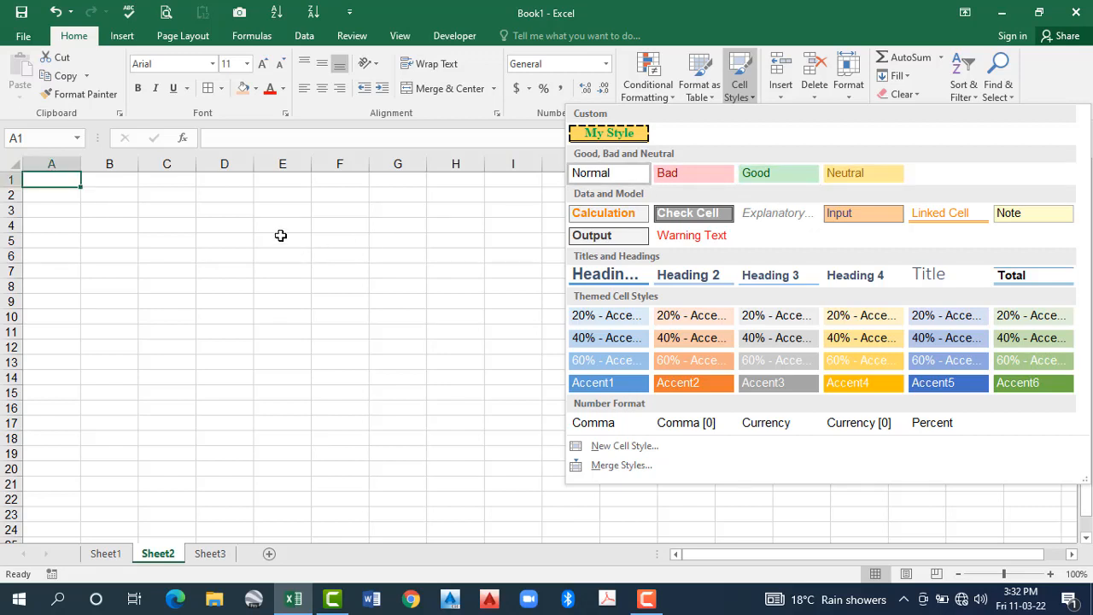
key("Escape")
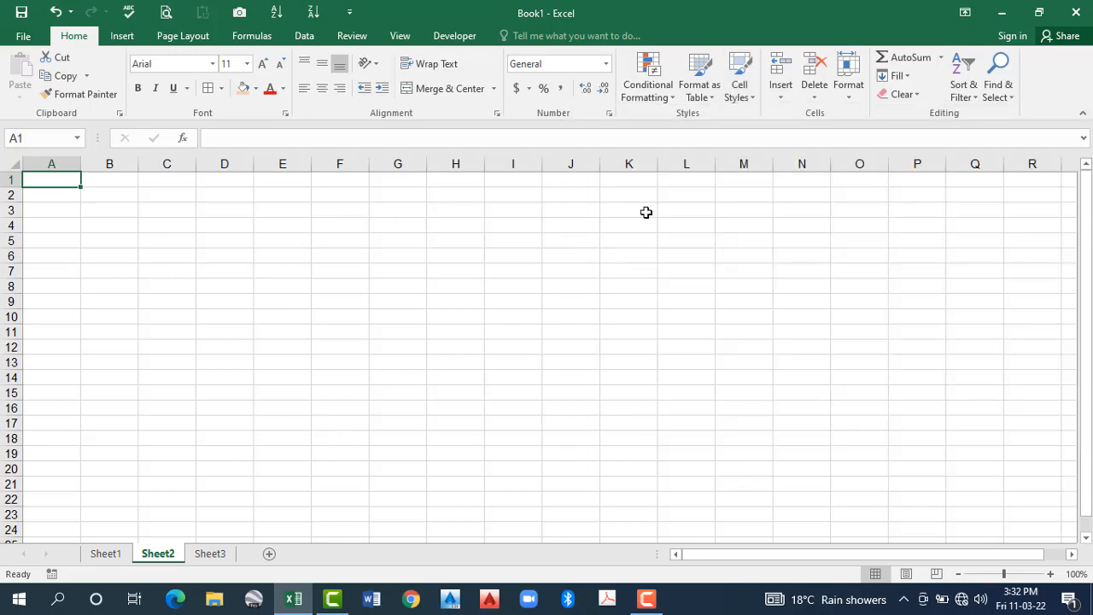
left_click(754, 98)
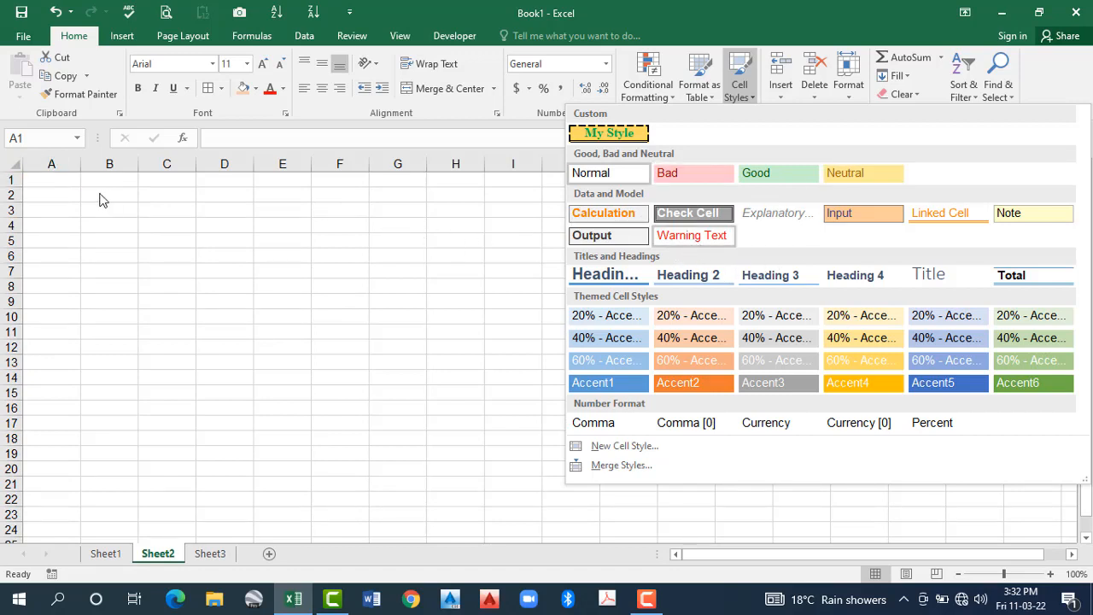
key("Escape")
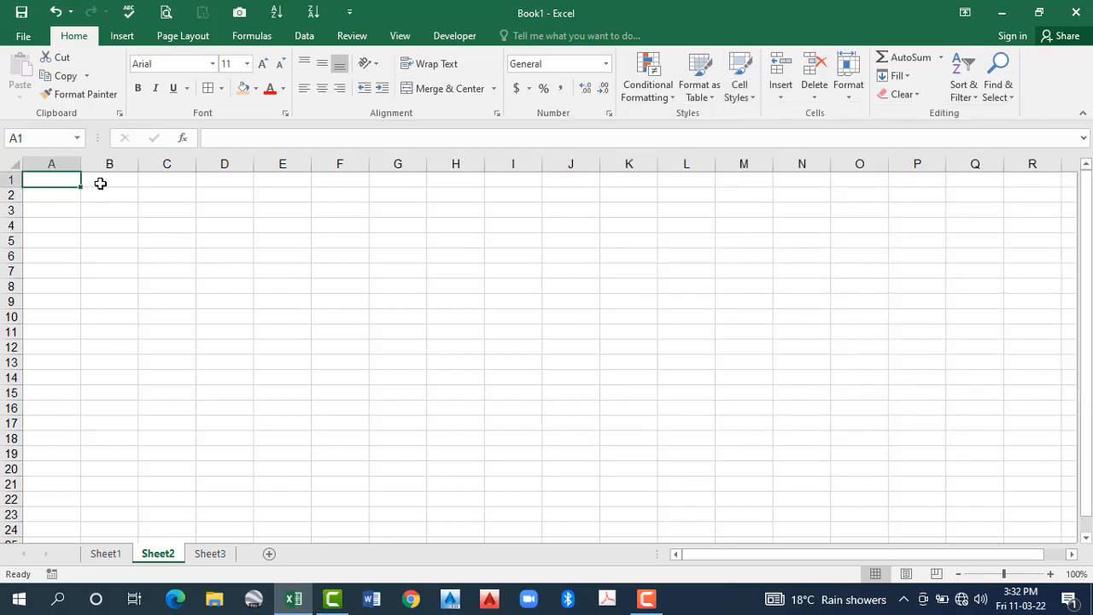
Enter 100 in cell A1 of Sheet2 and preview the Comma cell style on it
type("100")
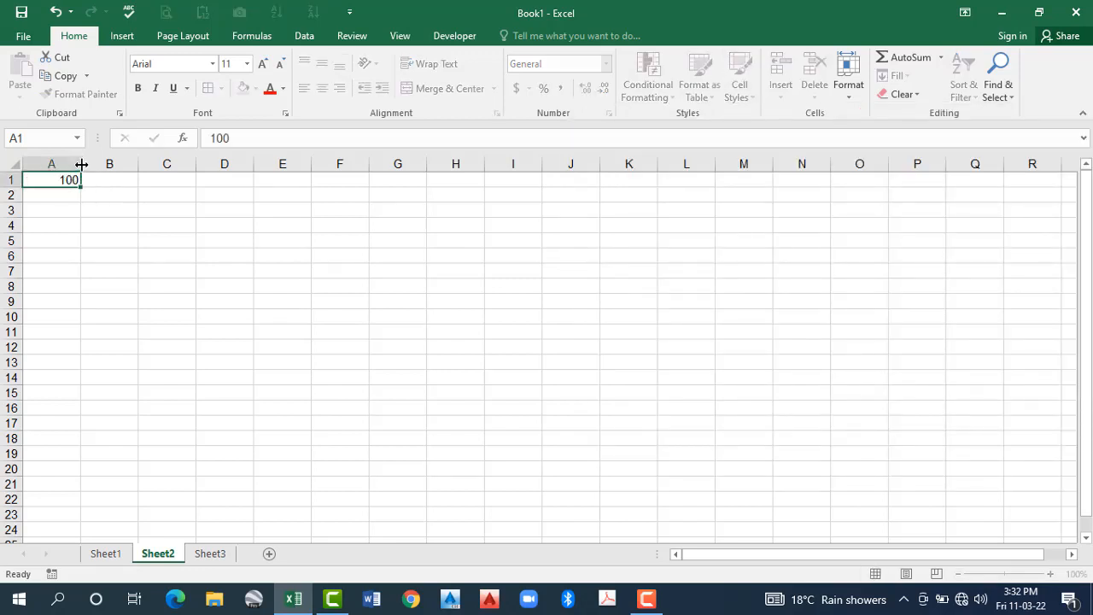
key("Return")
key("Up")
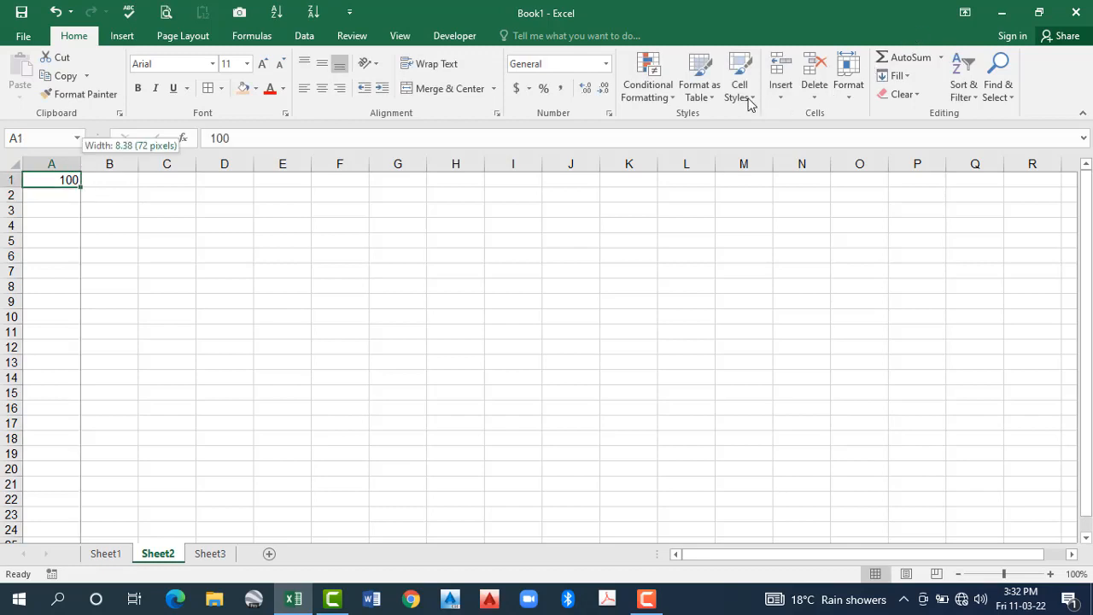
left_click(748, 100)
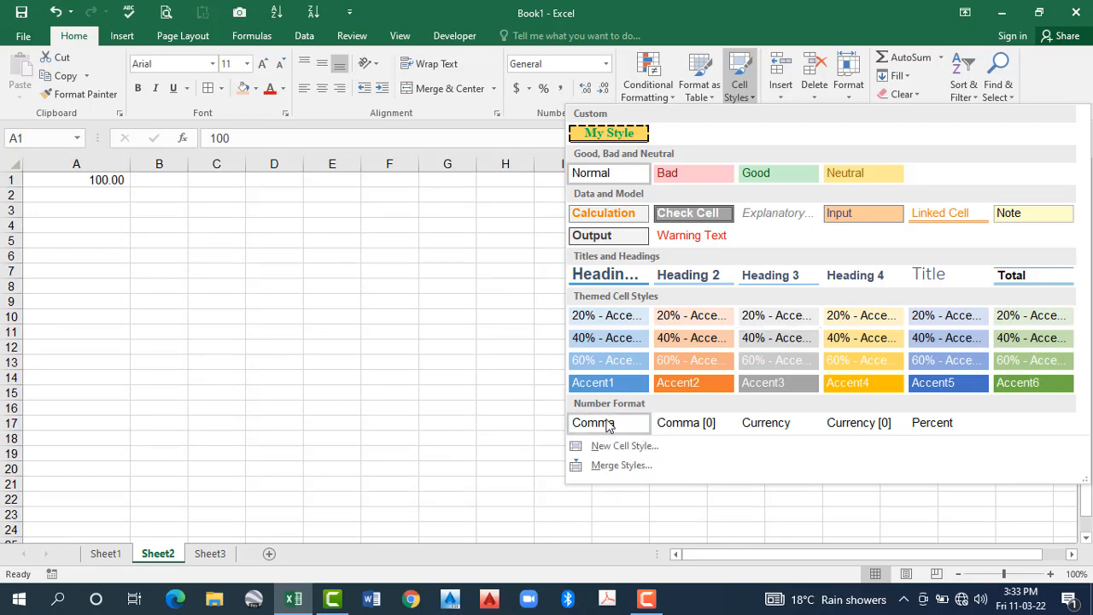
Set the value of cell A1 to 121235456 and apply the Currency [0] cell style
left_click(93, 178)
type("12123")
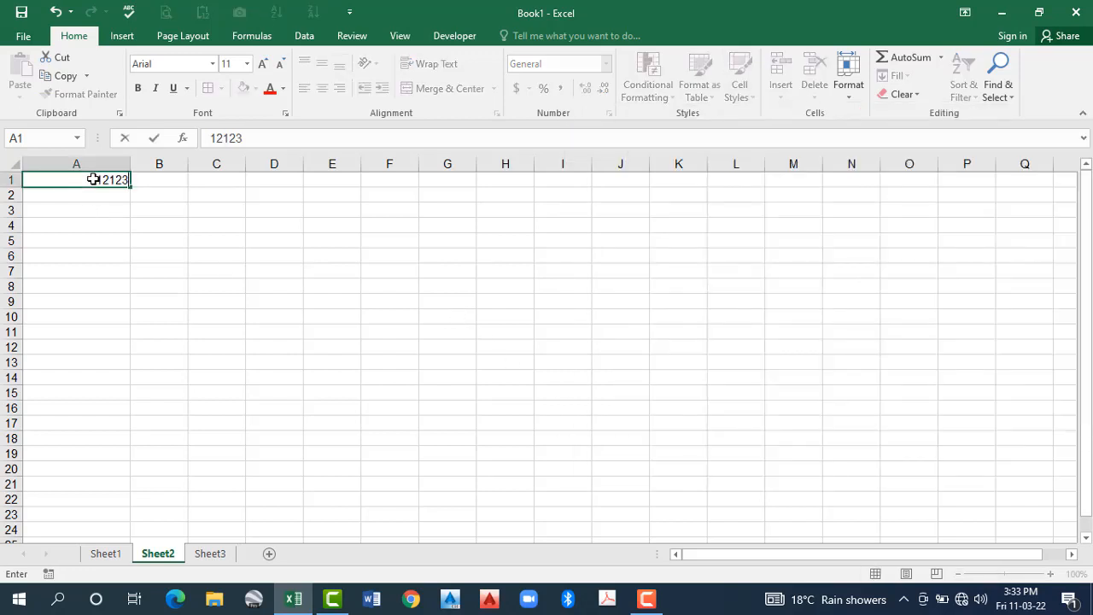
type("5456")
key("Return")
key("Up")
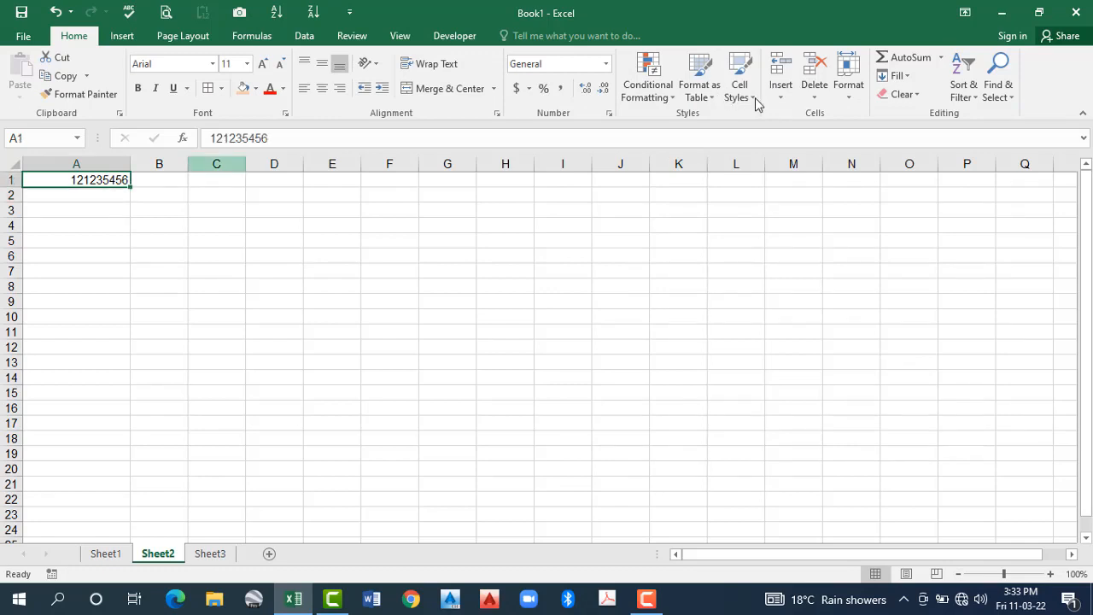
left_click(739, 92)
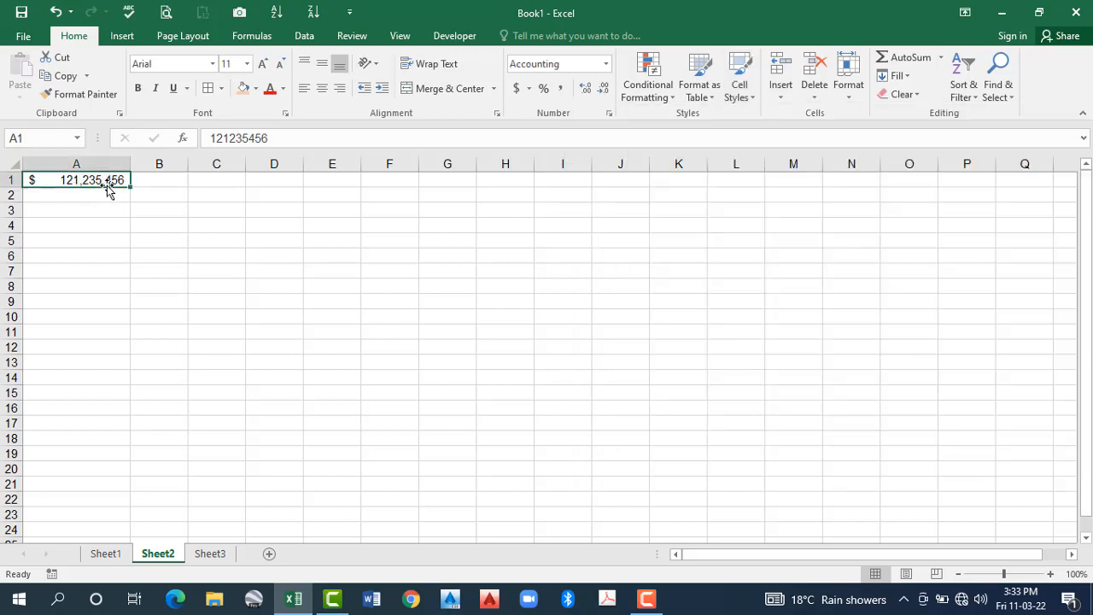
Apply the Percent cell style to cell A1 and change its value to 23%
left_click(745, 101)
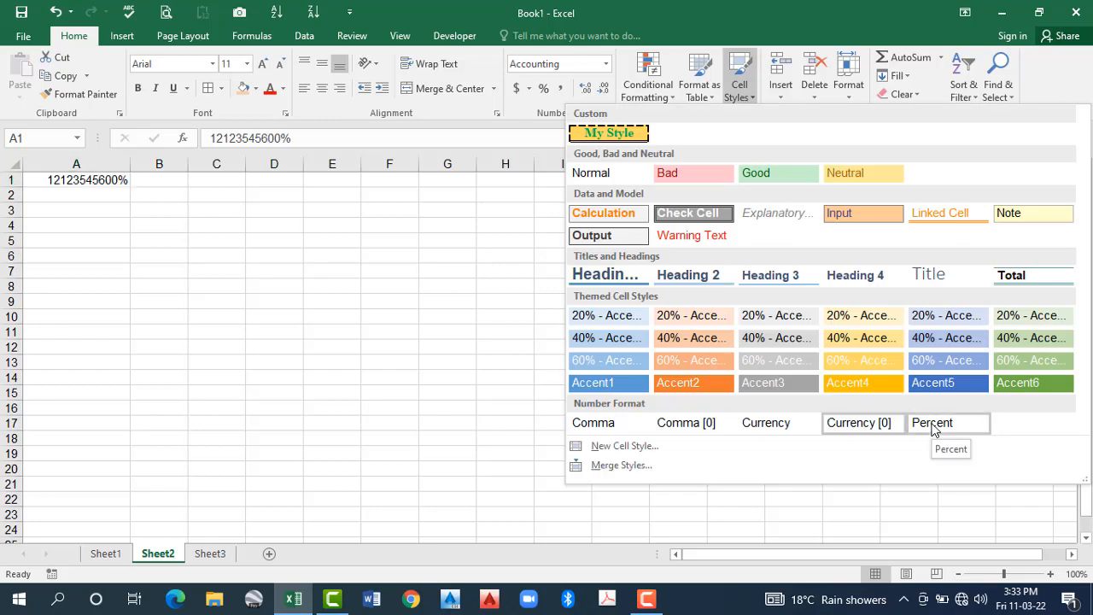
left_click(70, 180)
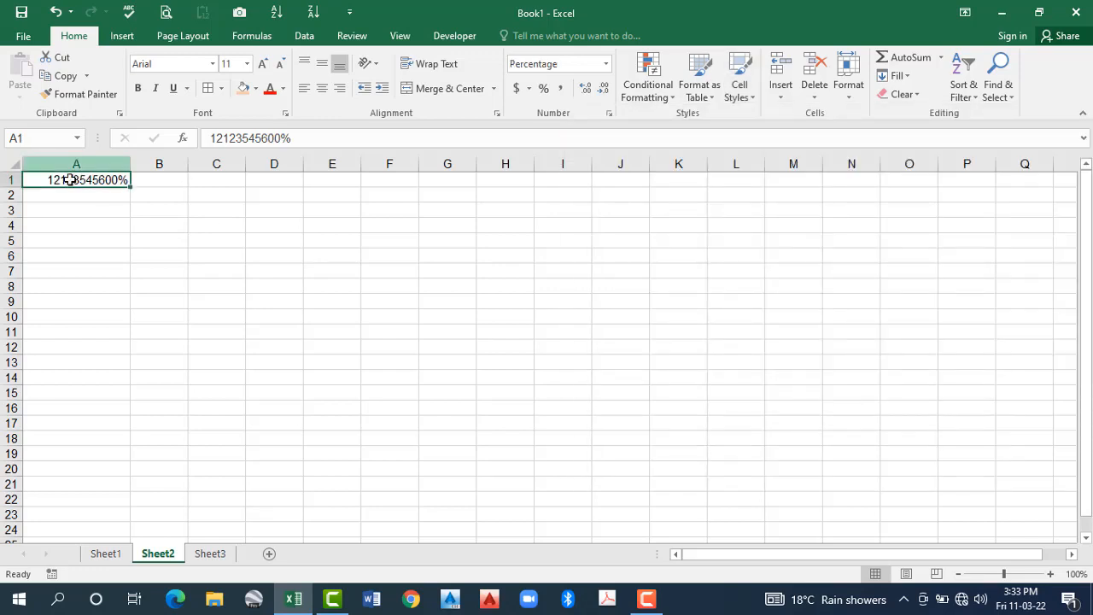
type("23")
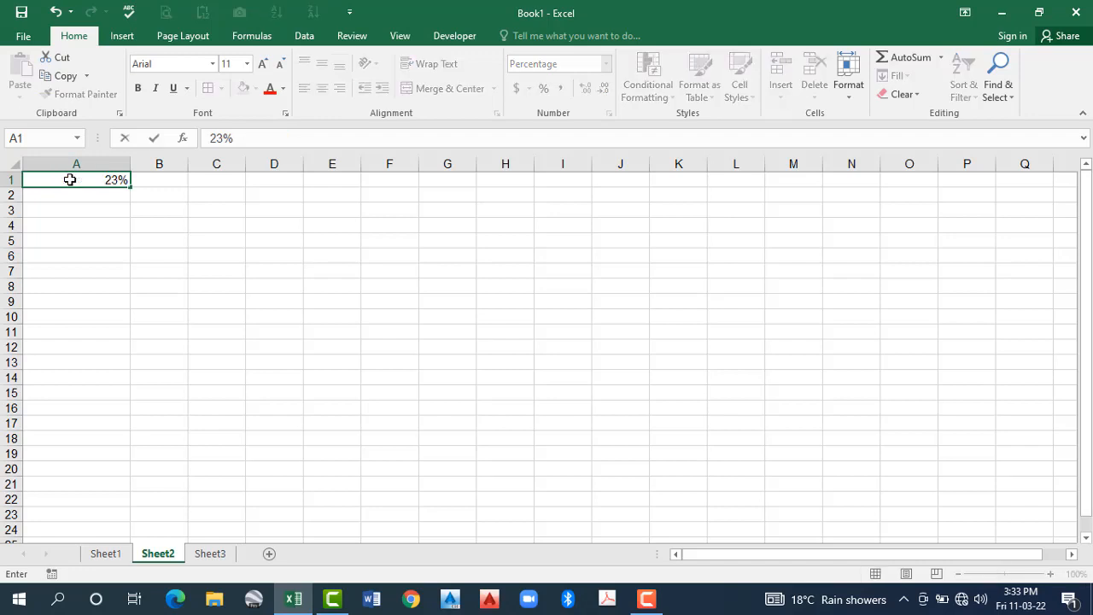
key("Return")
Clear the contents of cell A1
left_click(70, 179)
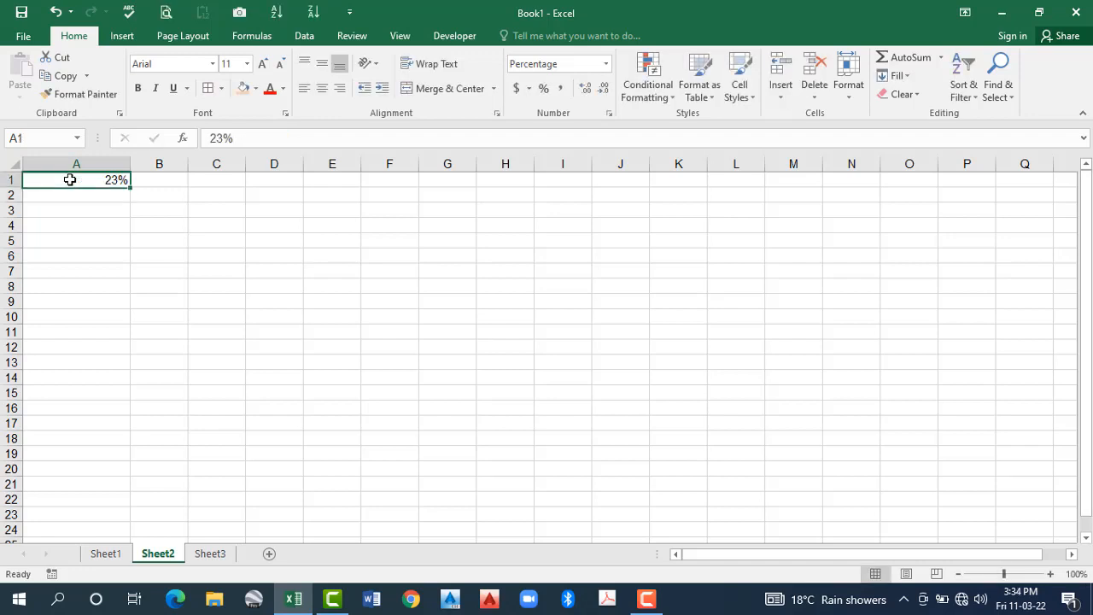
key("Delete")
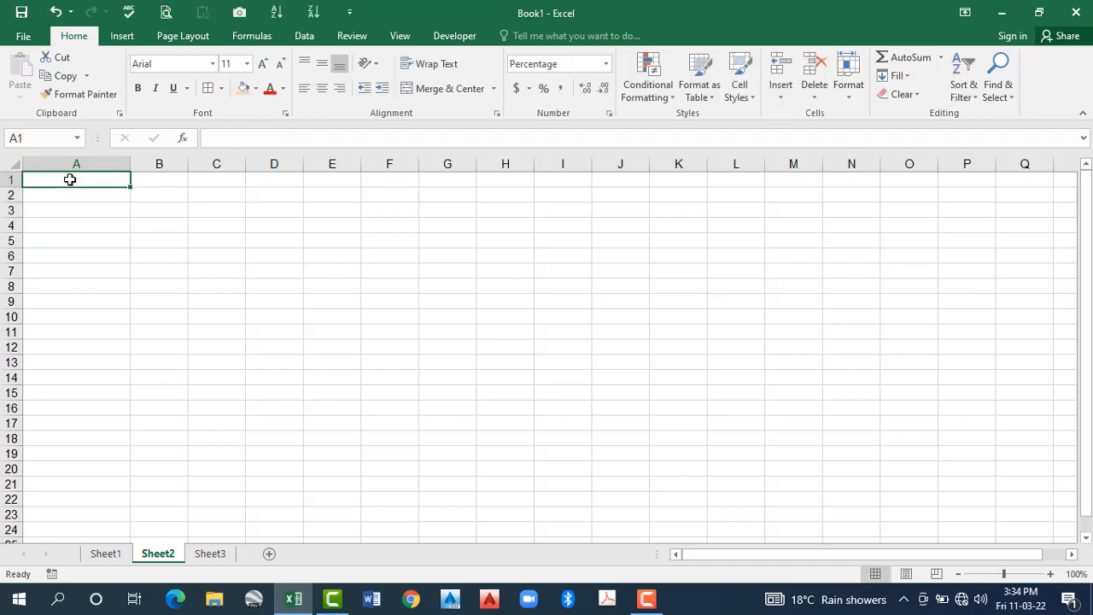
Enter 10% in cell A1 of Sheet2 and keep that cell selected
type("10")
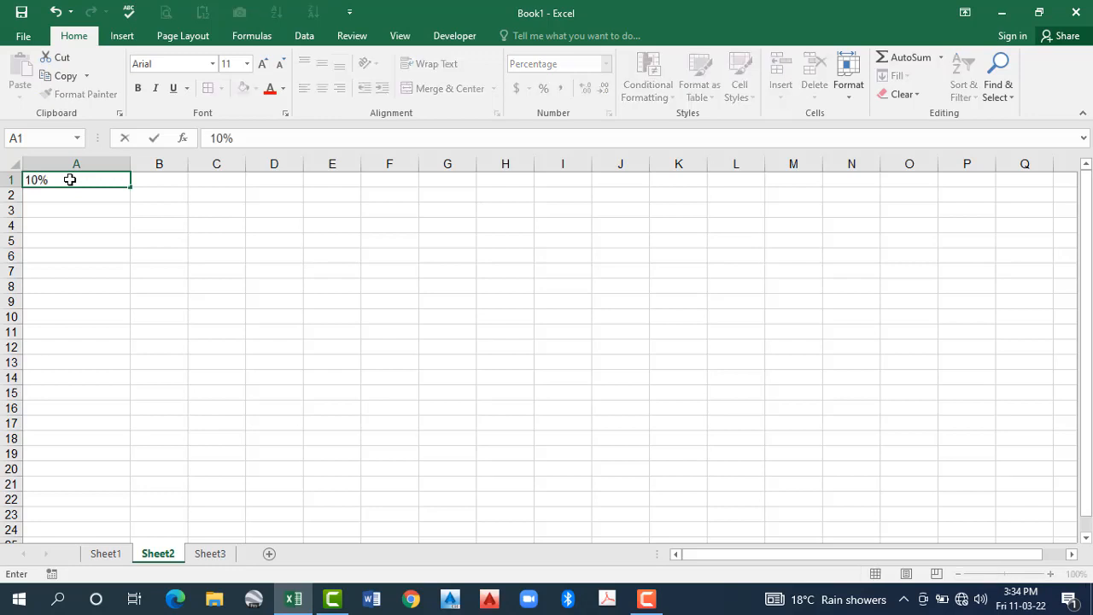
key("Return")
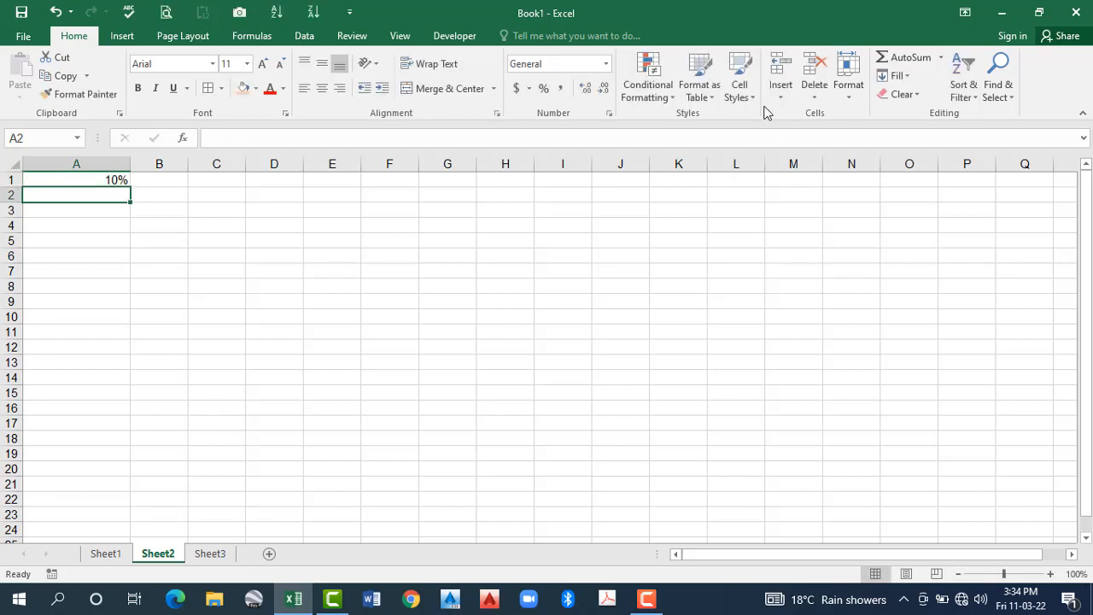
key("Up")
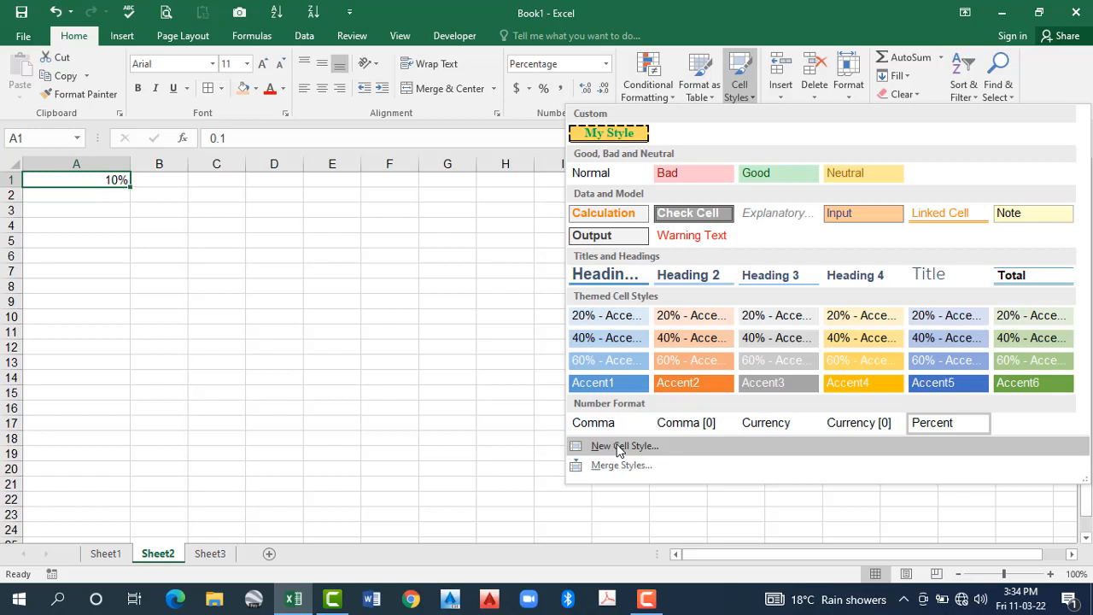
Start a new cell style named "New cell style" with all six formatting categories included
key("Return")
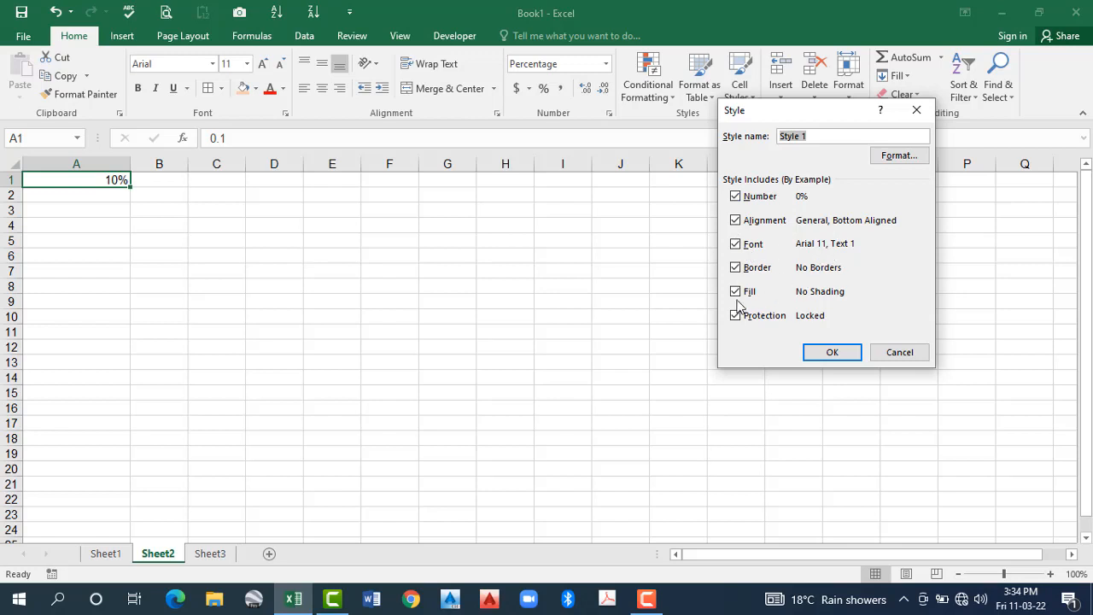
left_click(735, 221)
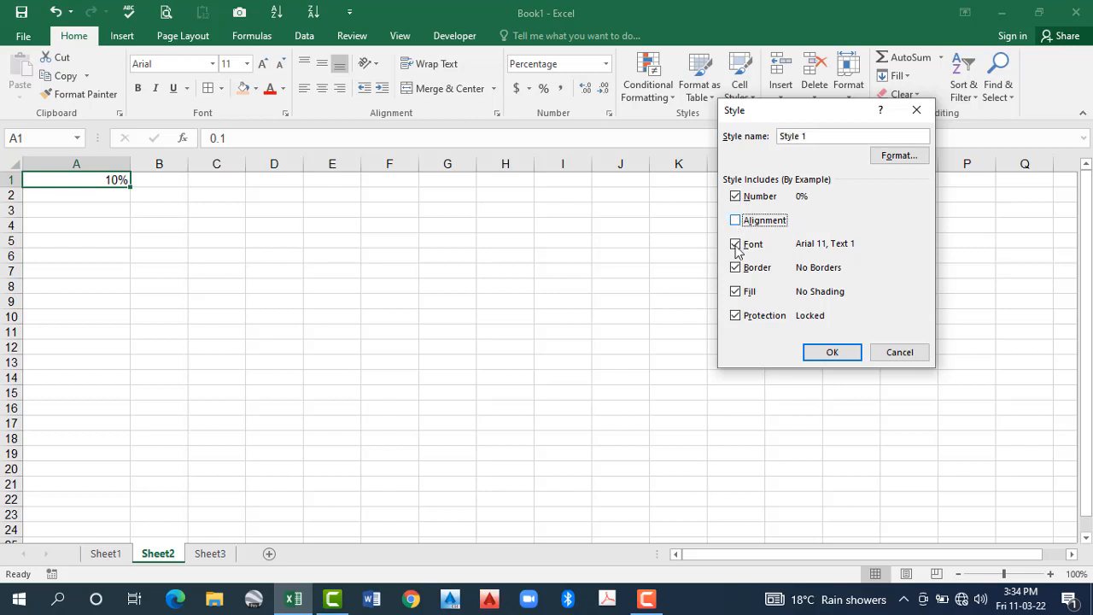
left_click(736, 245)
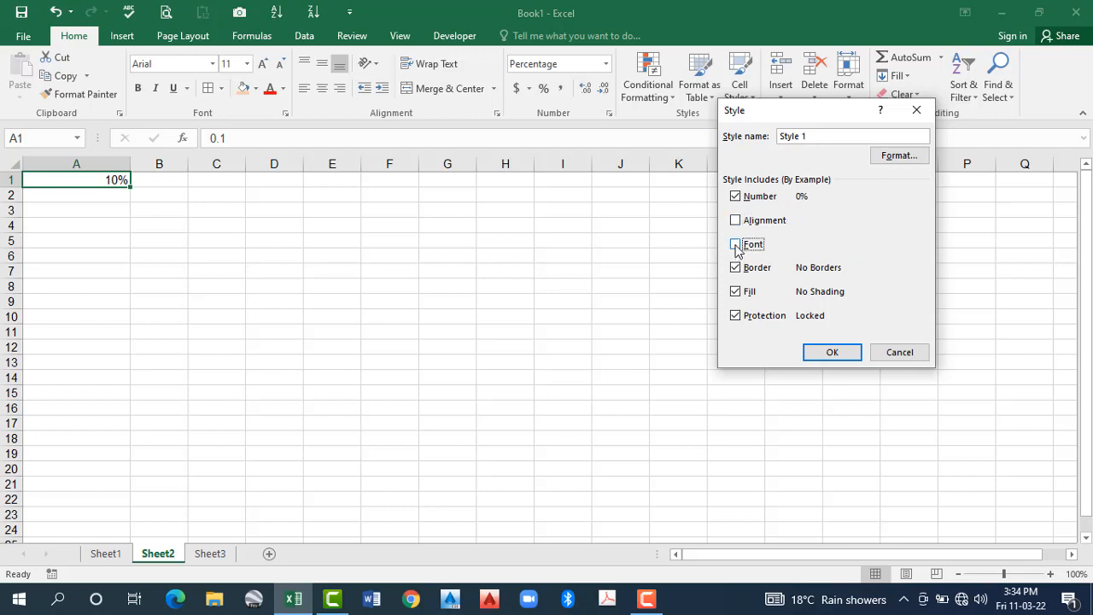
left_click(735, 221)
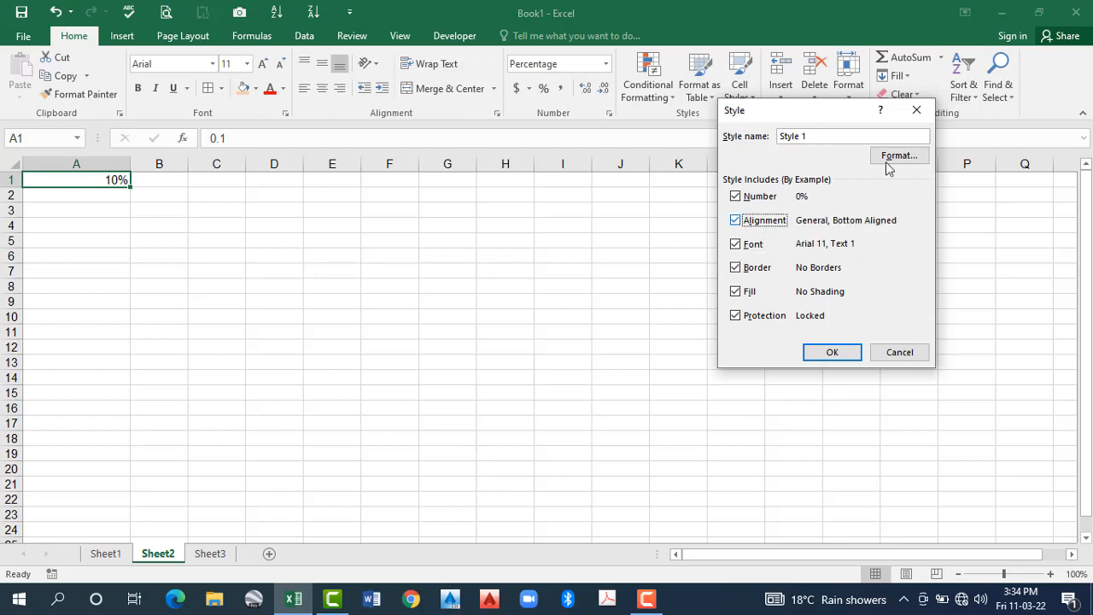
left_click(727, 139)
type("New")
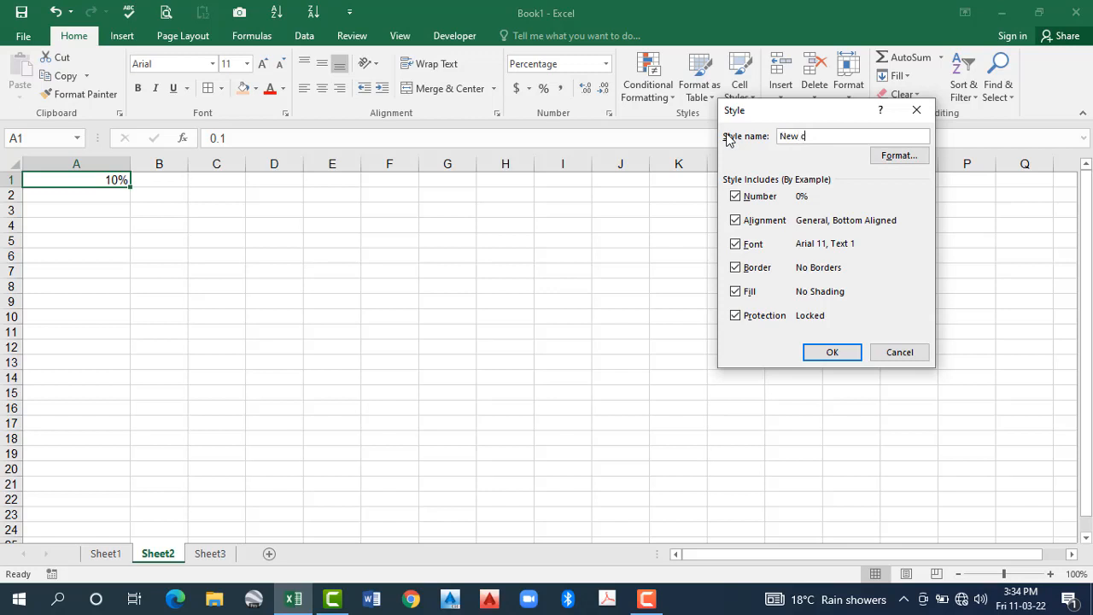
type(" cell style")
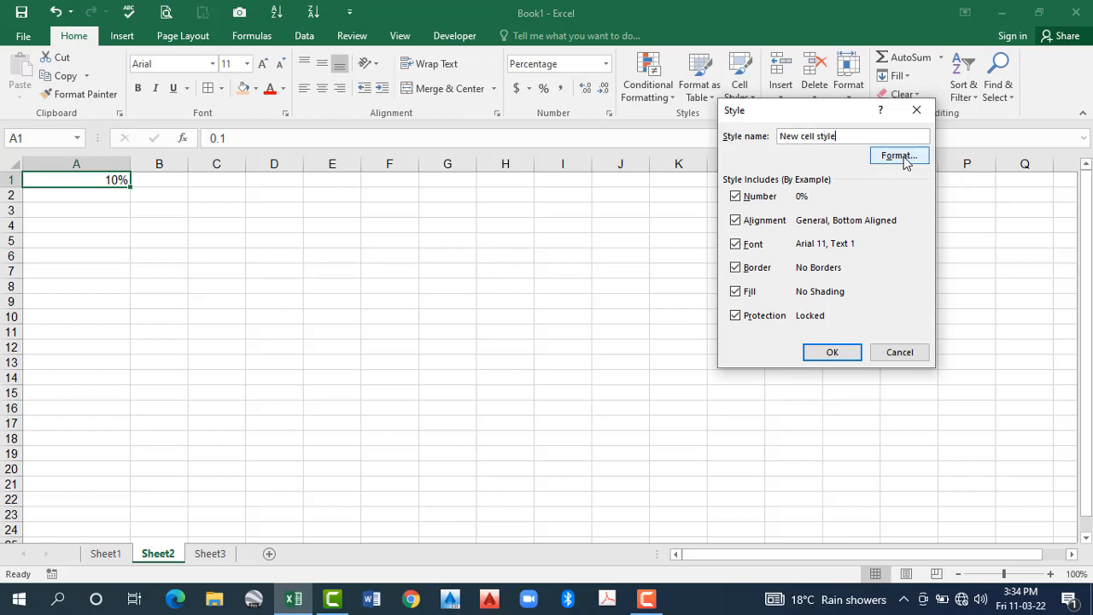
Set the new style's format to Number with 3 decimal places and no thousands separator, and its horizontal alignment to Center
left_click(905, 162)
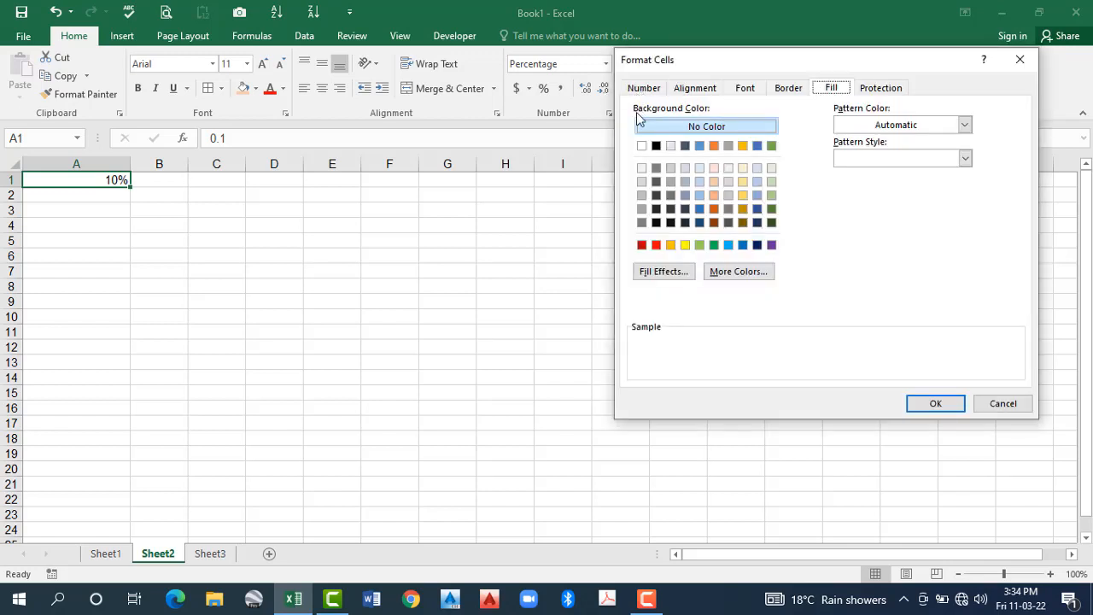
left_click(649, 89)
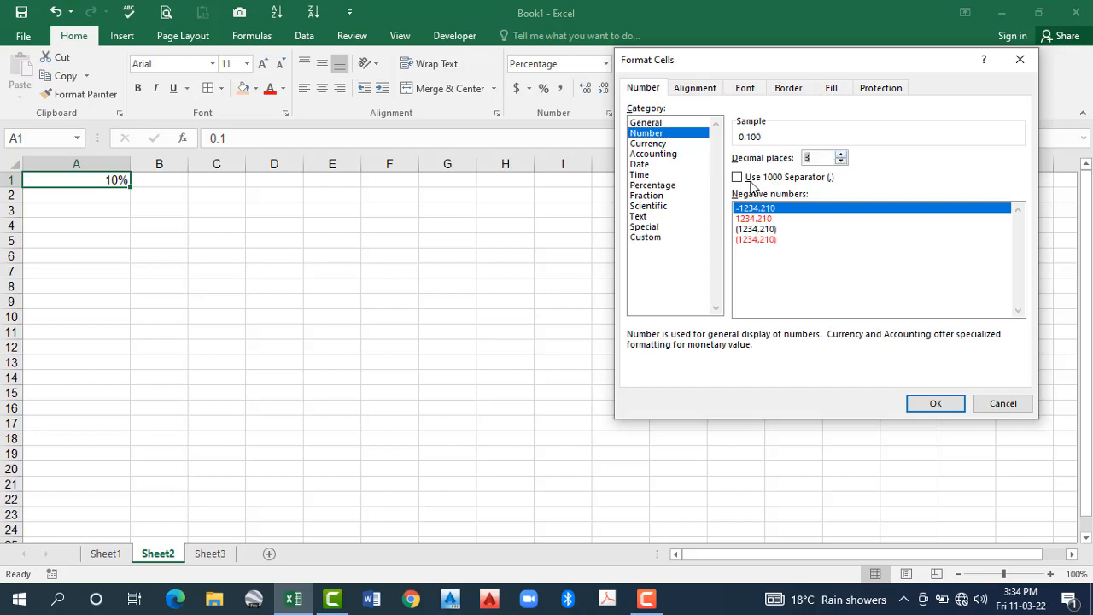
left_click(739, 180)
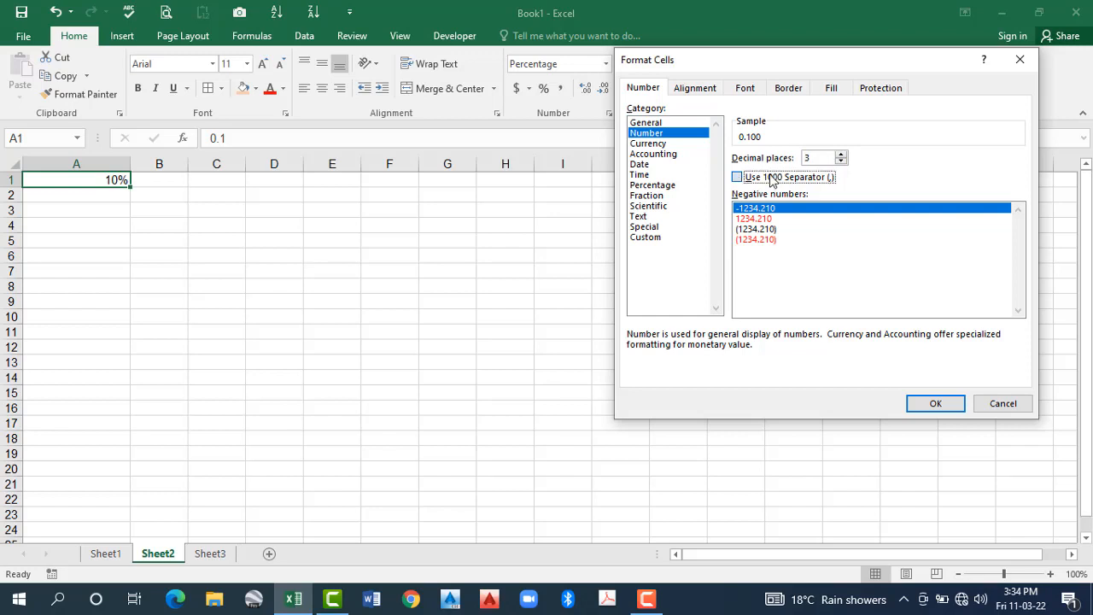
left_click(696, 88)
left_click(666, 141)
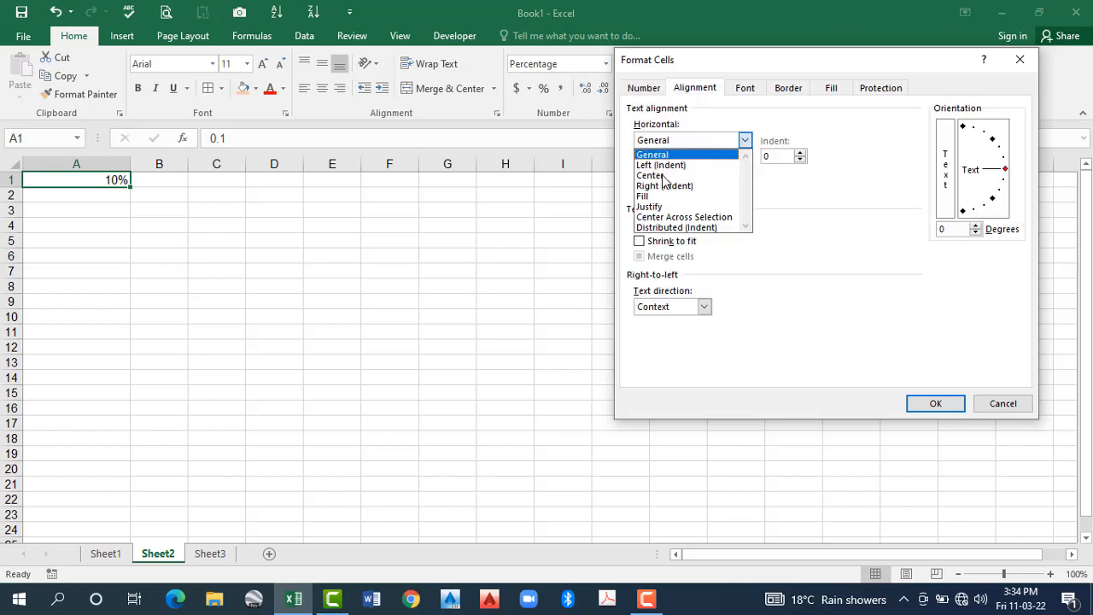
left_click(676, 165)
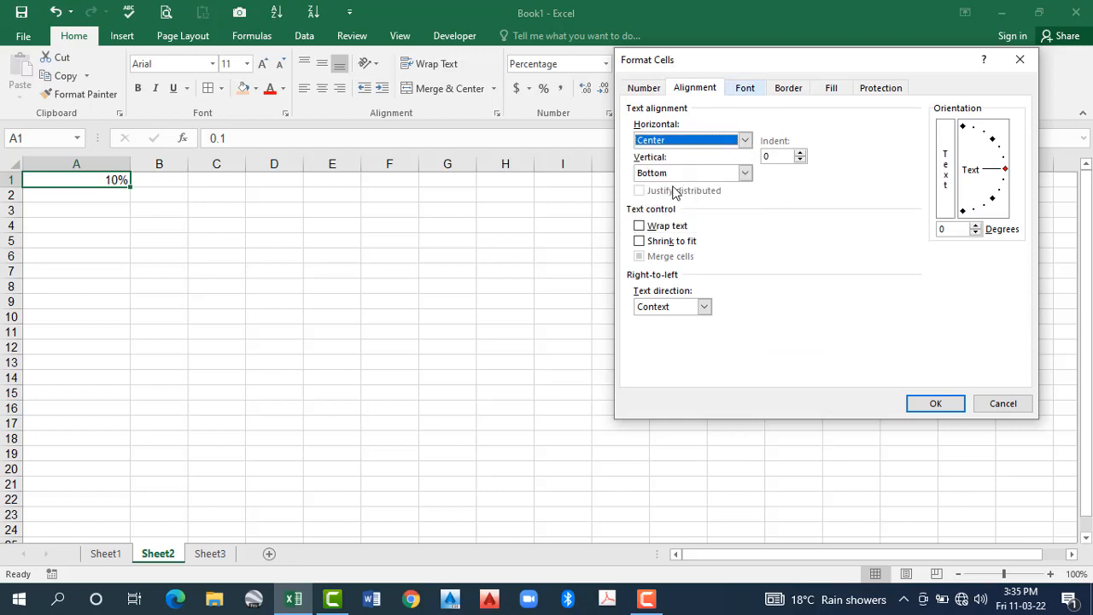
Set the new style's font to Cooper Black, regular, size 11, in red
key("ctrl+Tab")
scroll(675, 186, "down", 5)
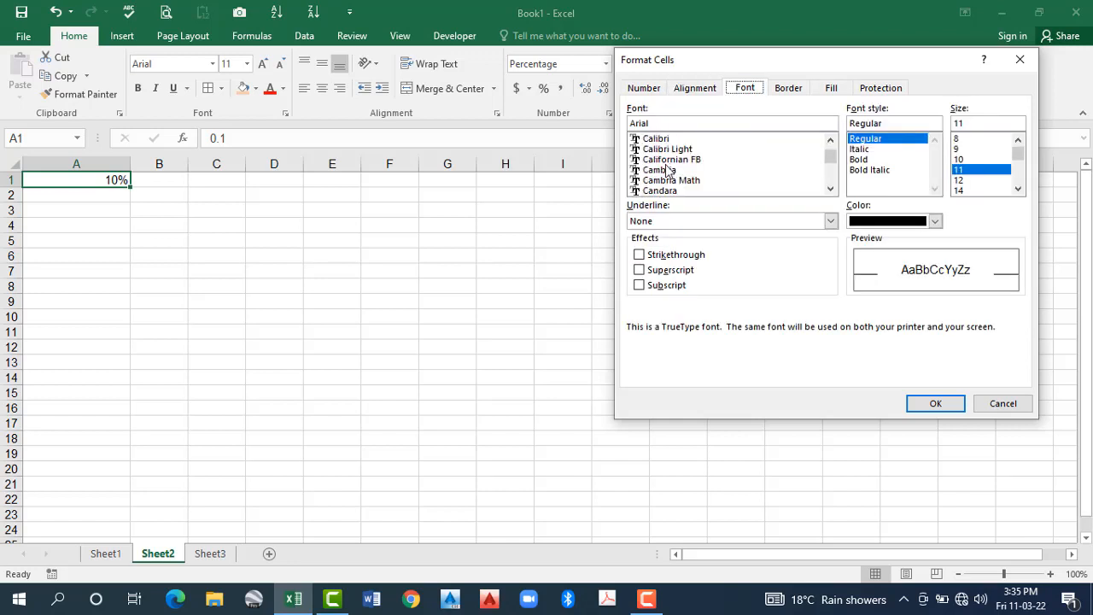
scroll(668, 171, "down", 2)
left_click(670, 160)
scroll(927, 282, "down", 2)
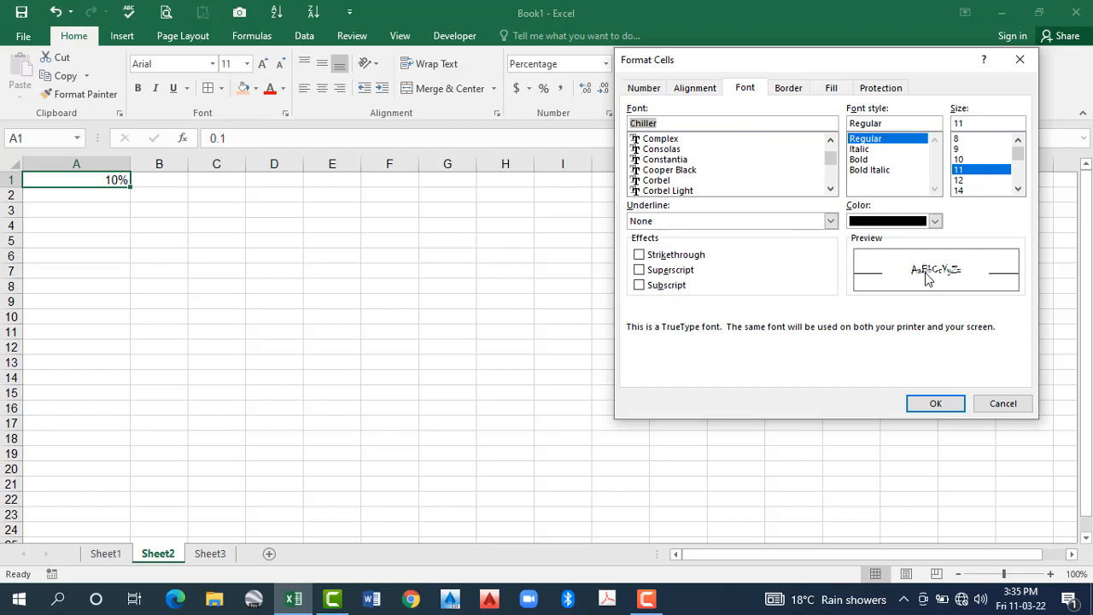
left_click(816, 169)
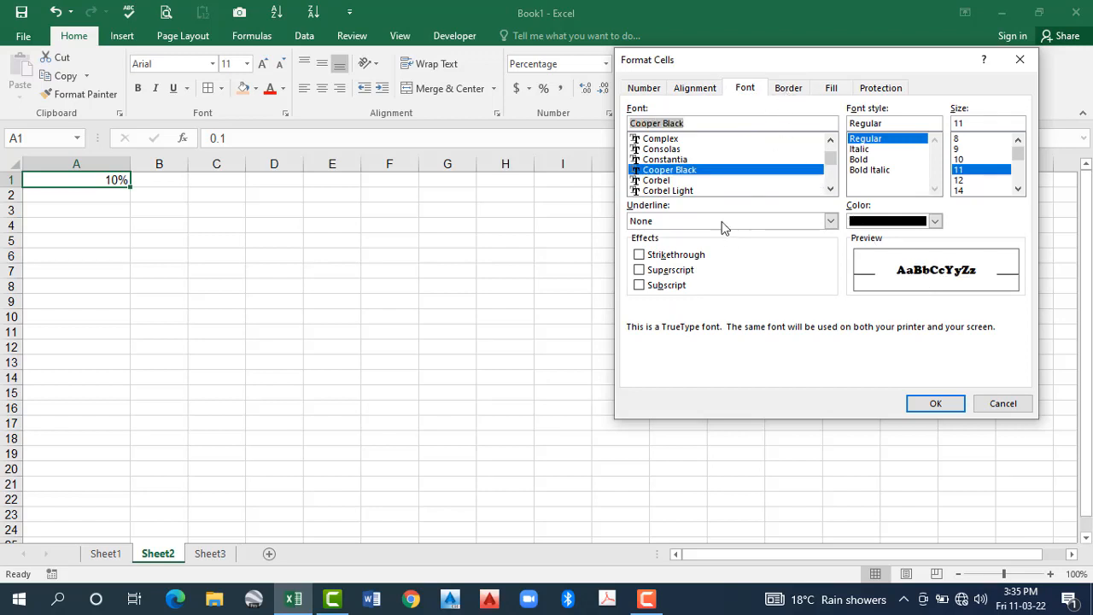
left_click(762, 87)
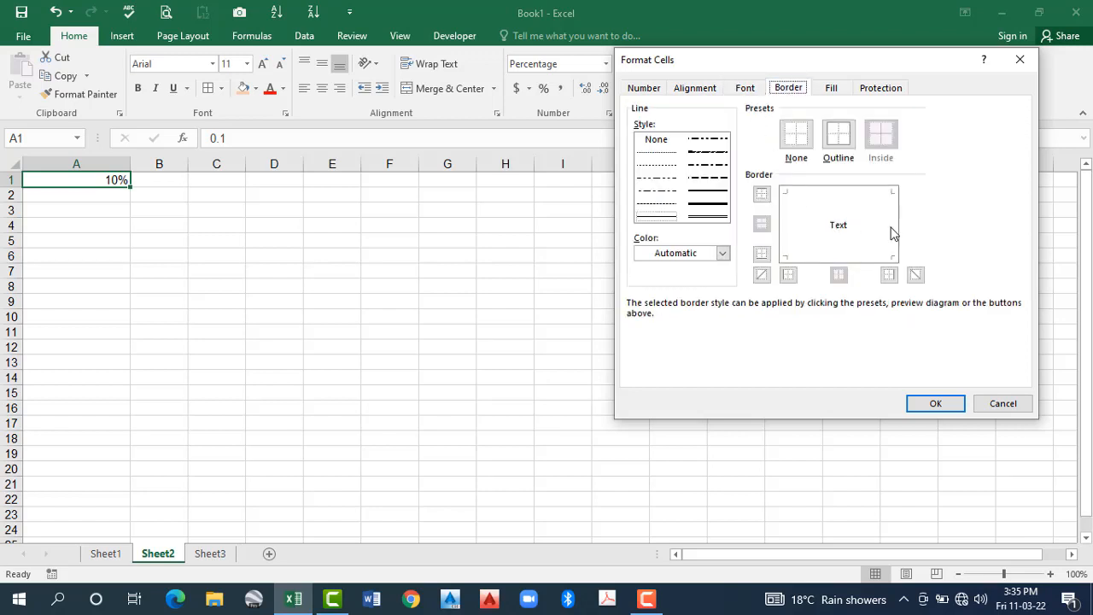
left_click(745, 88)
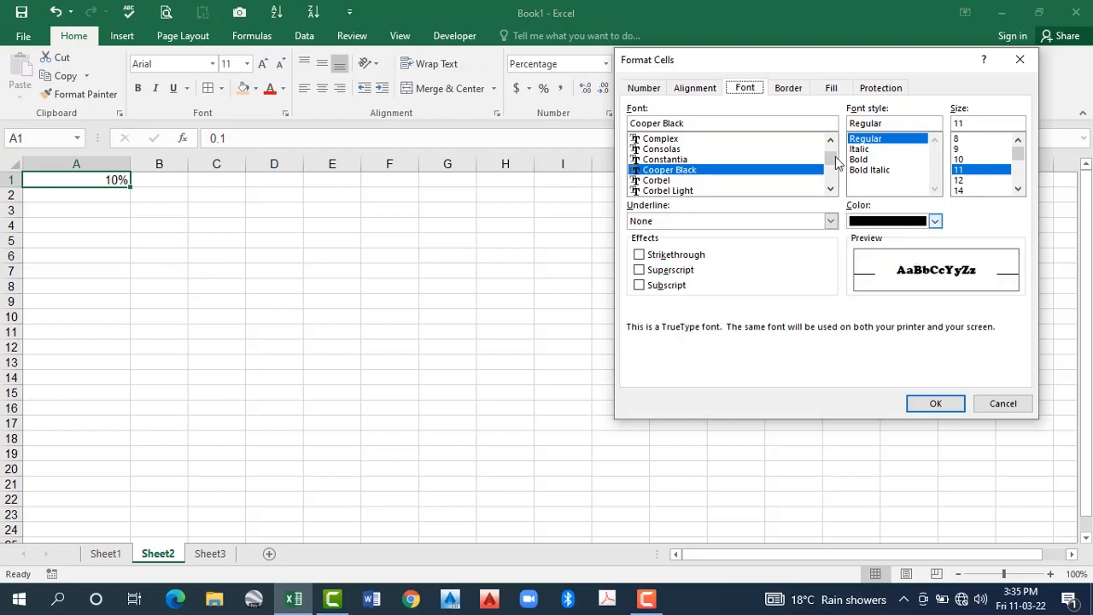
left_click(935, 221)
left_click(869, 364)
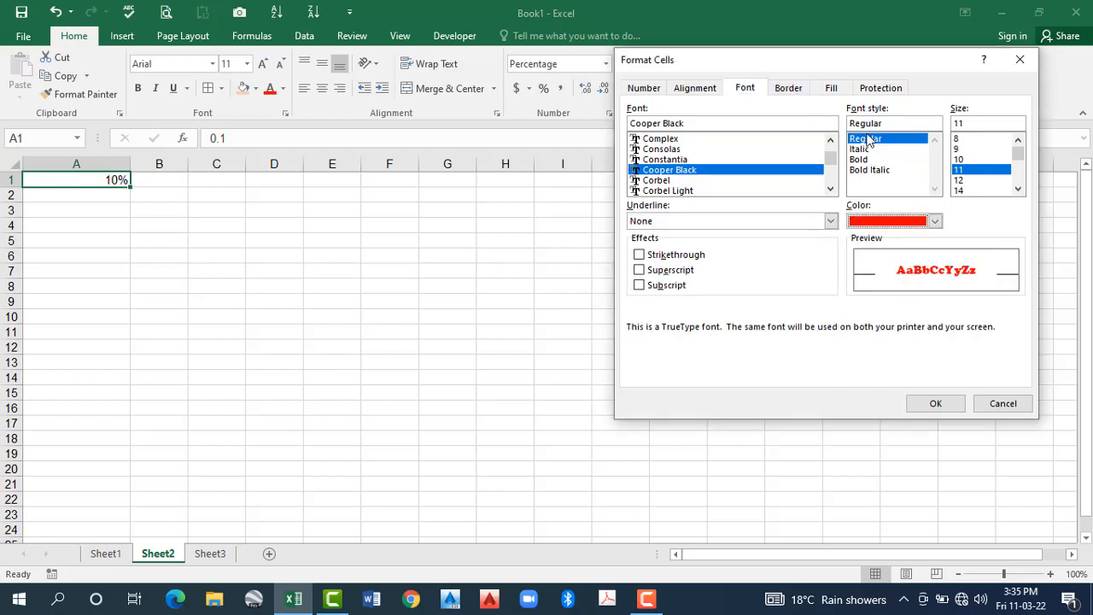
Give the new style a thick dash-dot outline border and a light blue fill
left_click(793, 91)
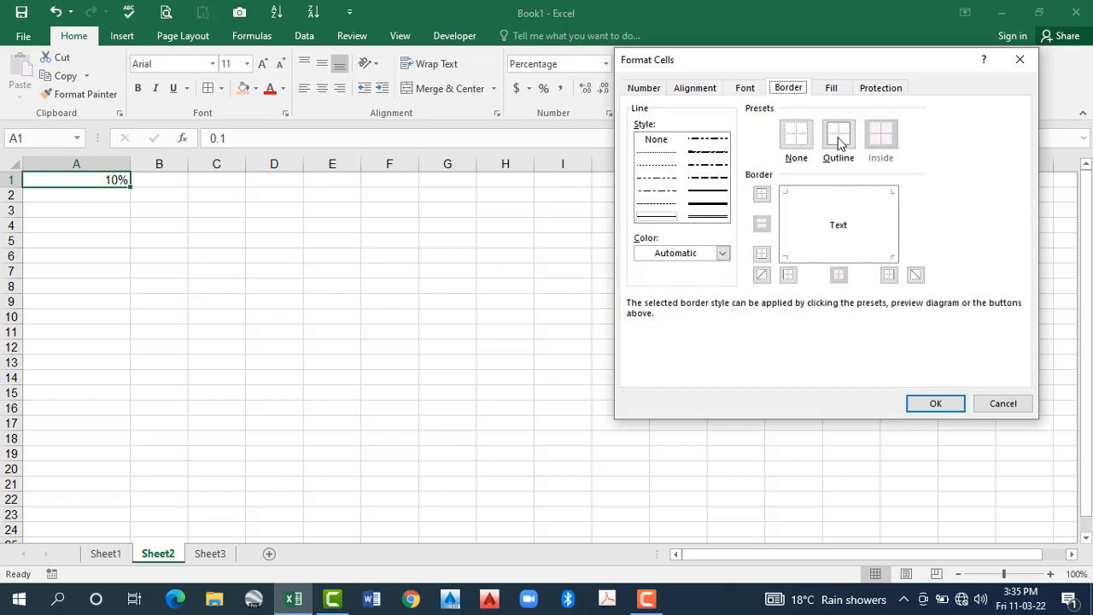
left_click(708, 166)
left_click(838, 135)
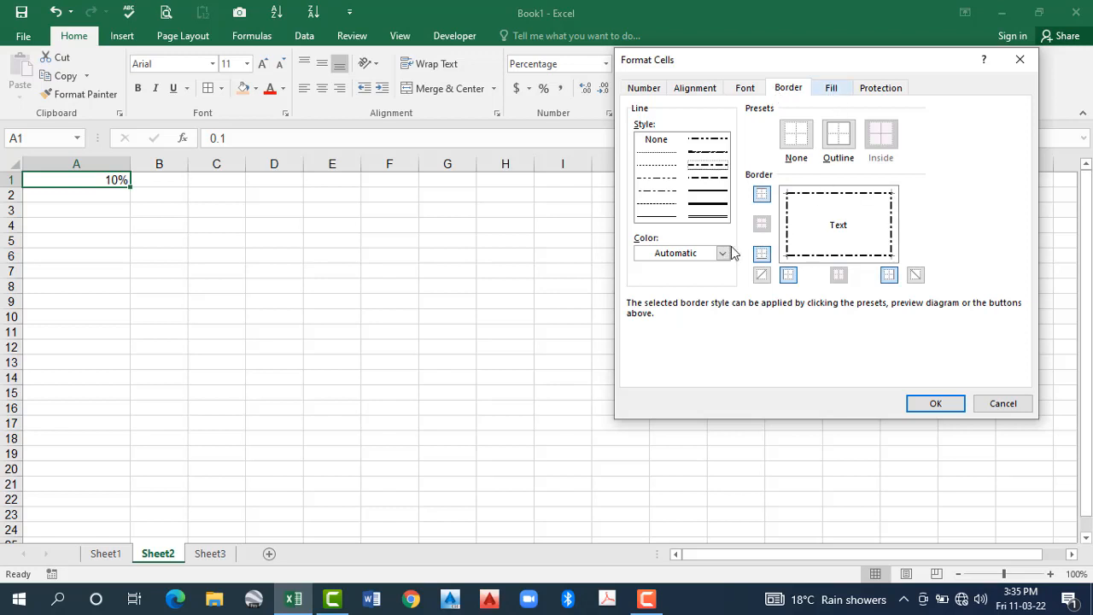
left_click(830, 87)
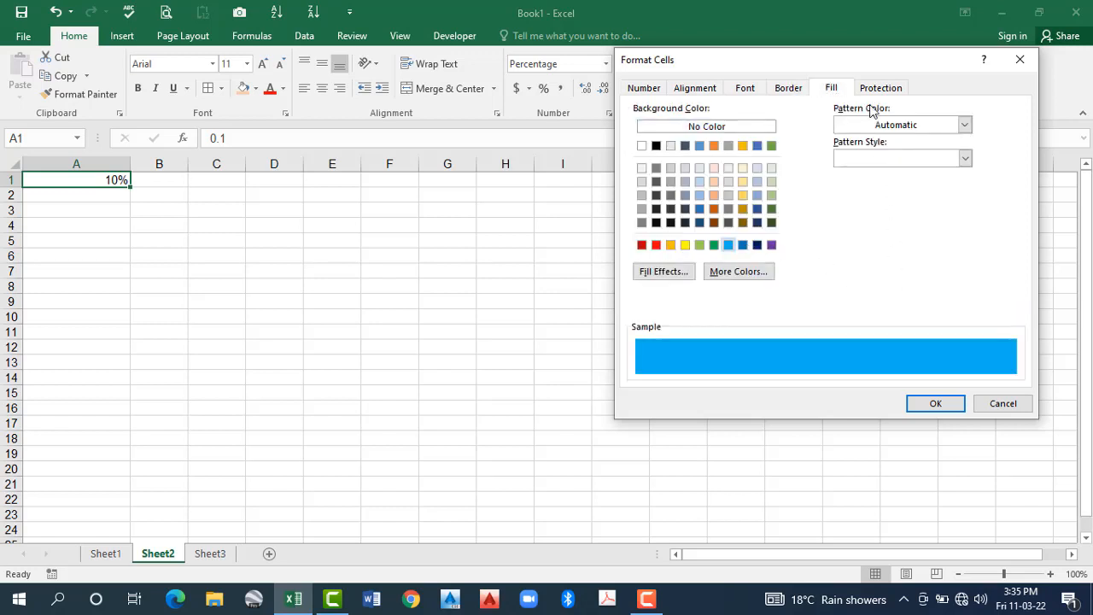
Save the new cell style with Locked protection and apply it to cell A1
left_click(631, 108)
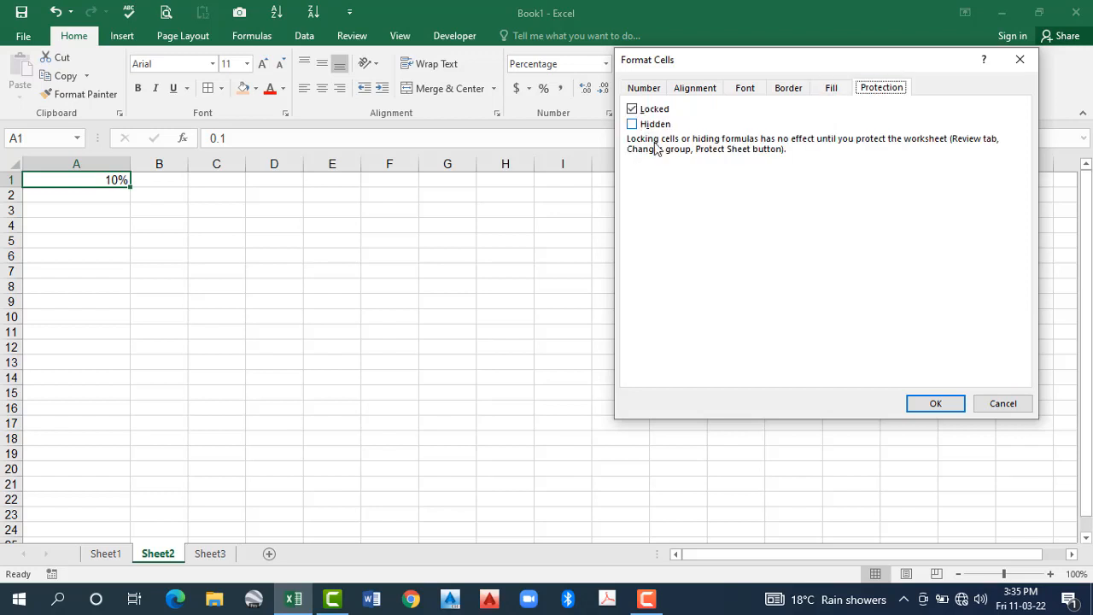
left_click(936, 408)
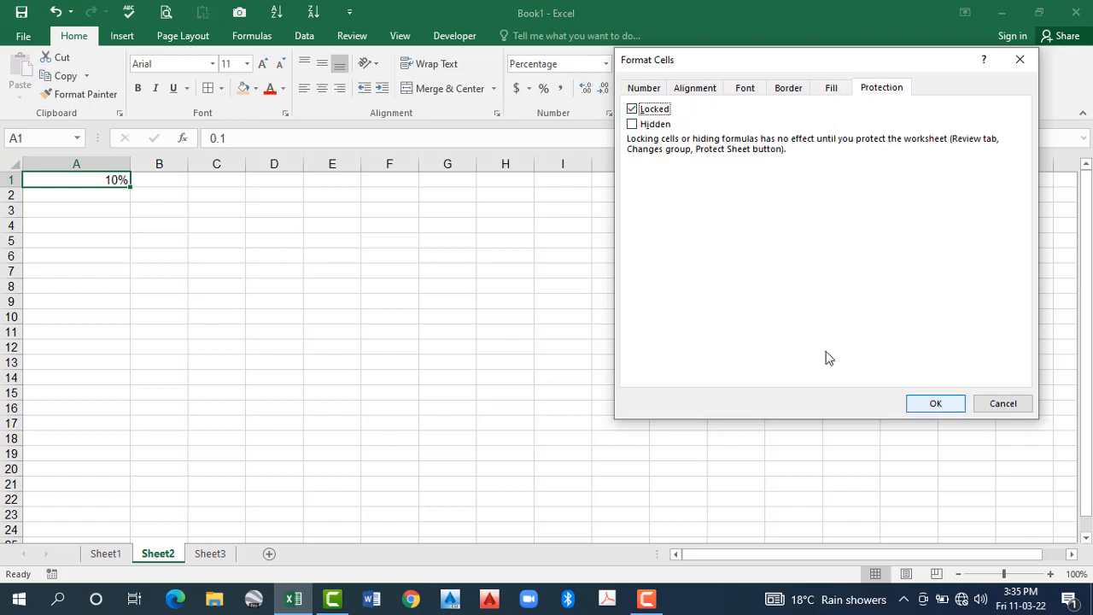
left_click(829, 354)
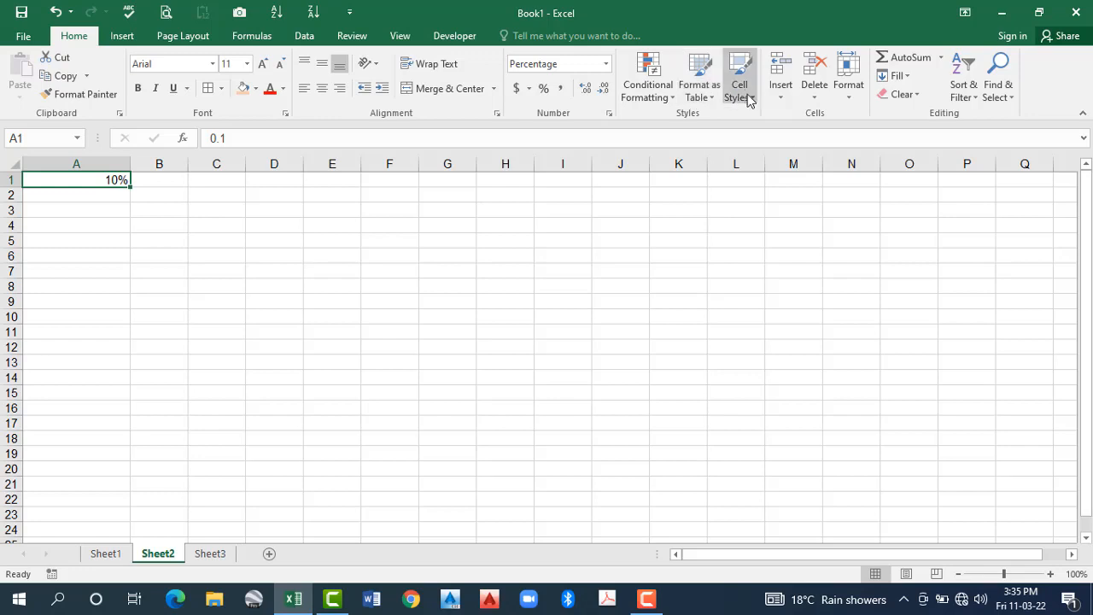
left_click(683, 136)
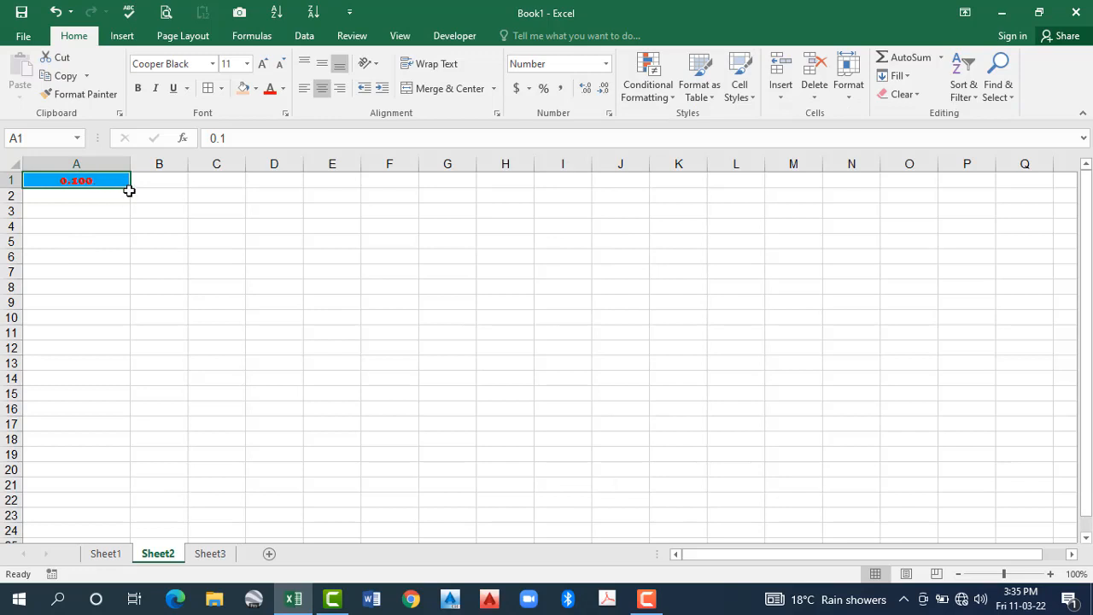
Enter 1213 in the styled cell A1, then replace it with 1321312
type("1213")
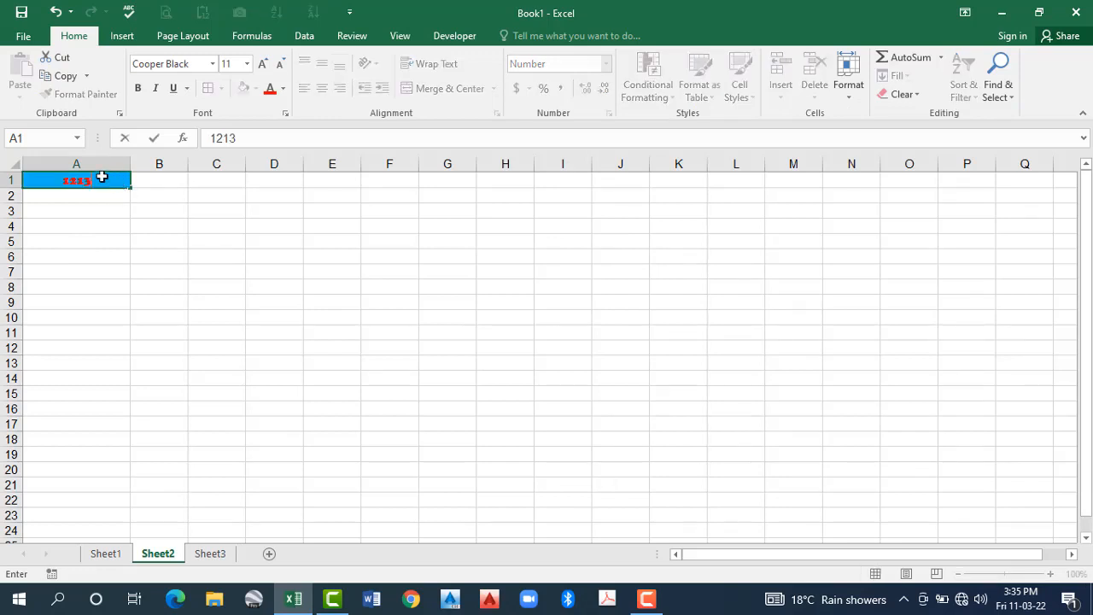
key("Return")
left_click(79, 180)
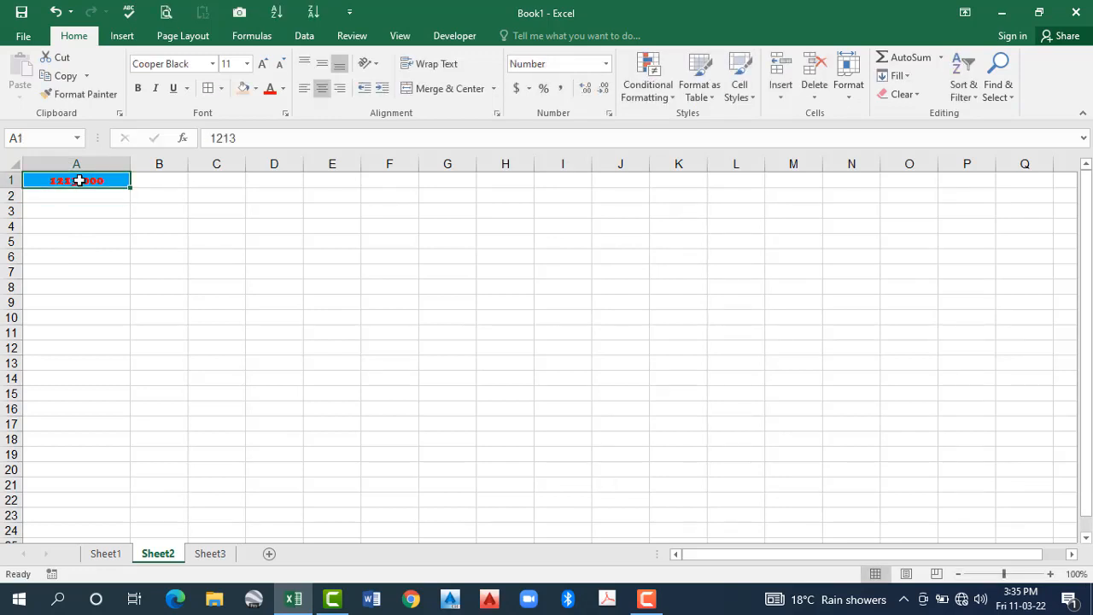
type("1321312")
key("Return")
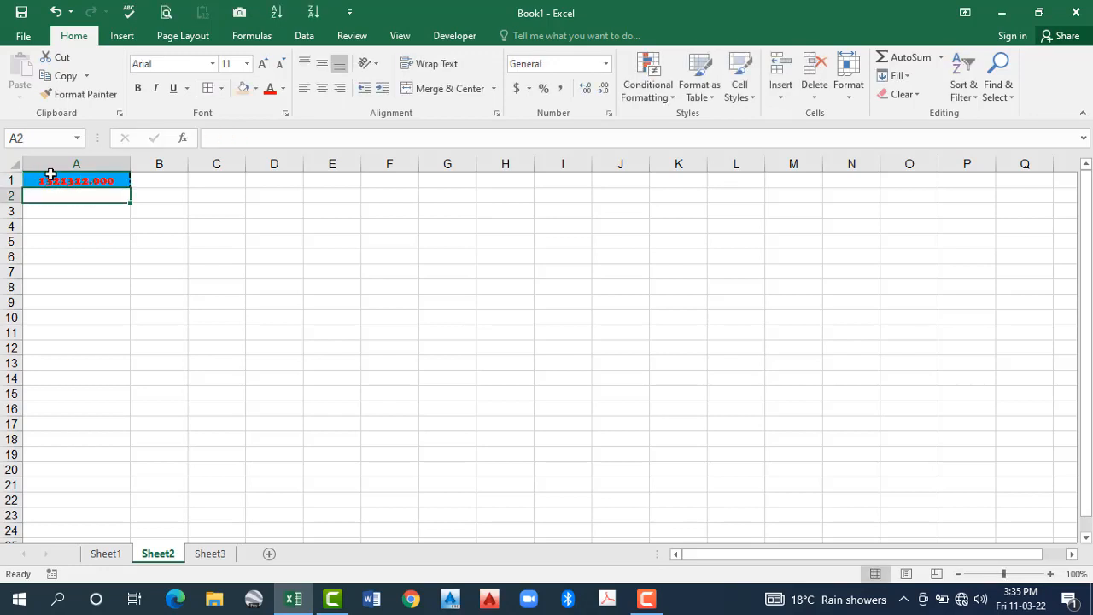
key("Up")
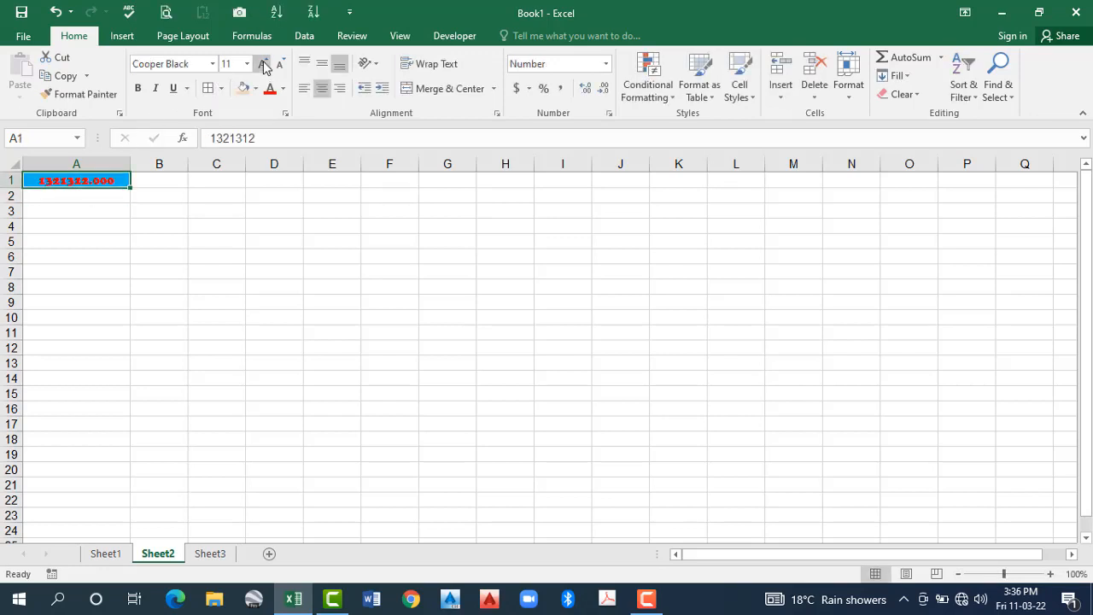
Widen column A to about twice its width and move off cell A1 to inspect its dash-dot border
left_click(264, 65)
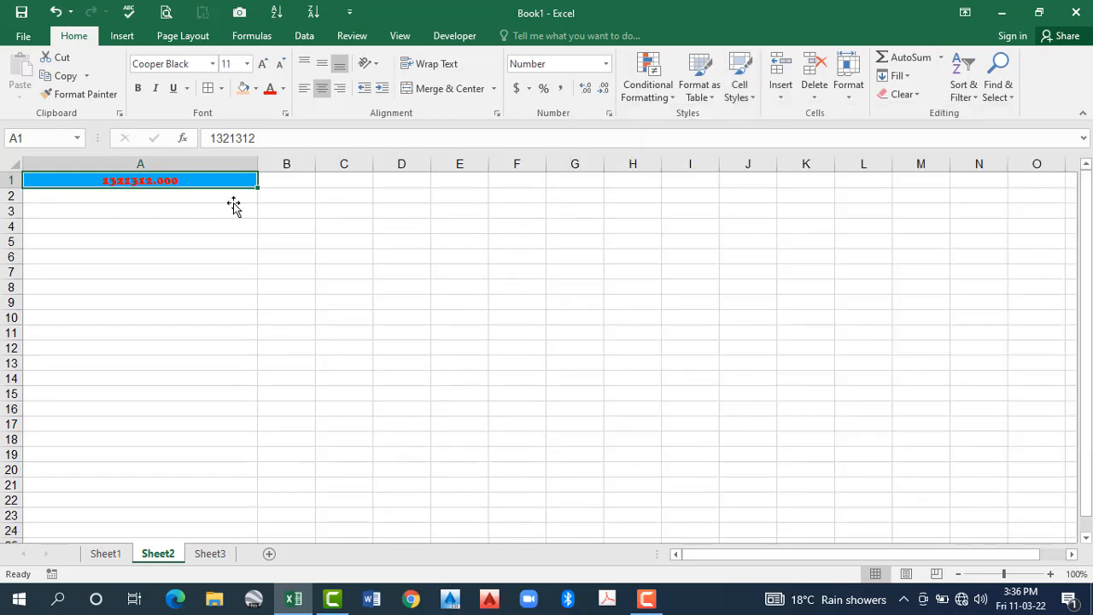
key("ctrl+c")
key("Down")
key("Down")
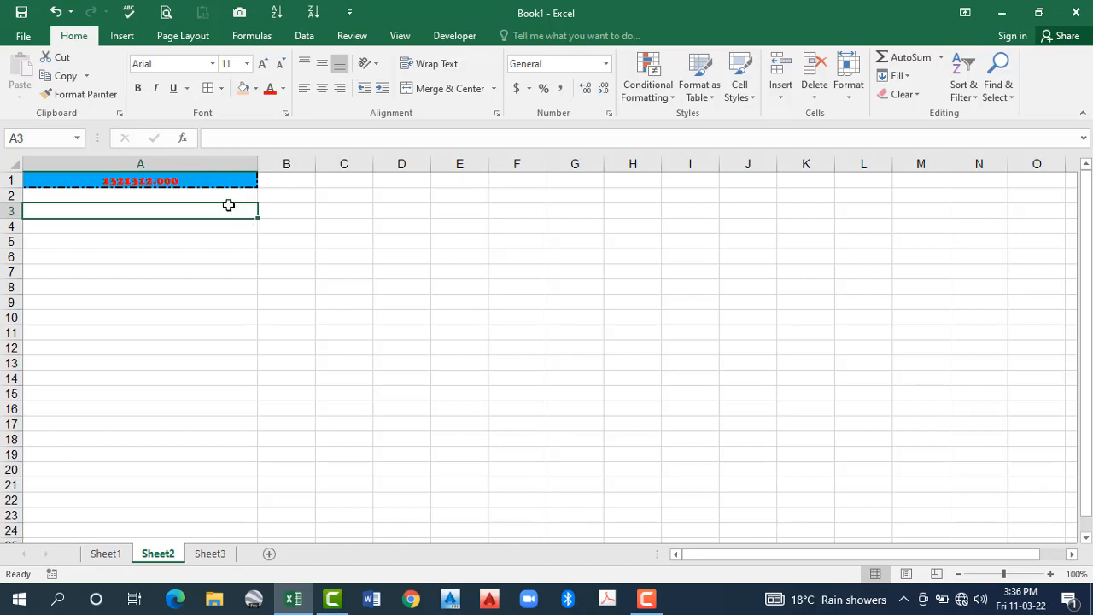
left_click(210, 180)
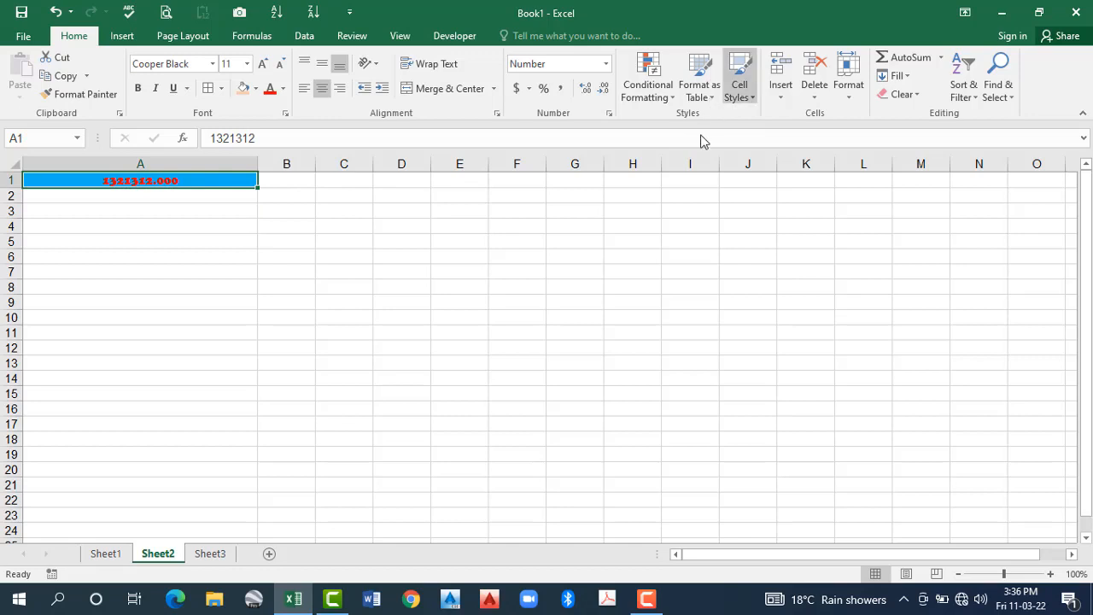
Review the custom entries in the table style and cell style galleries and reapply "New cell style" to cell A1
left_click(713, 96)
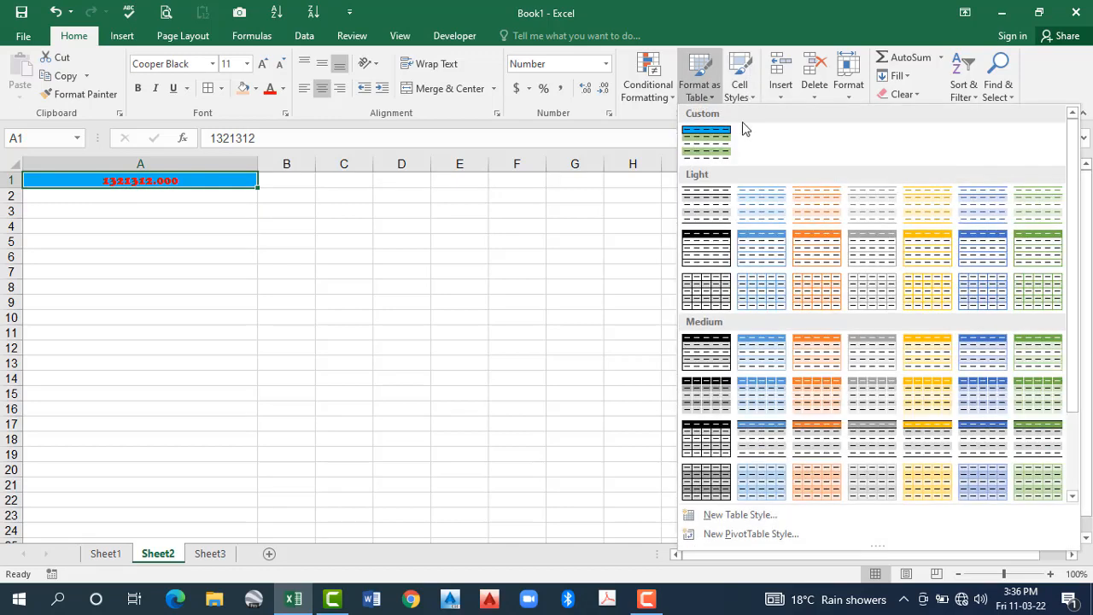
left_click(740, 90)
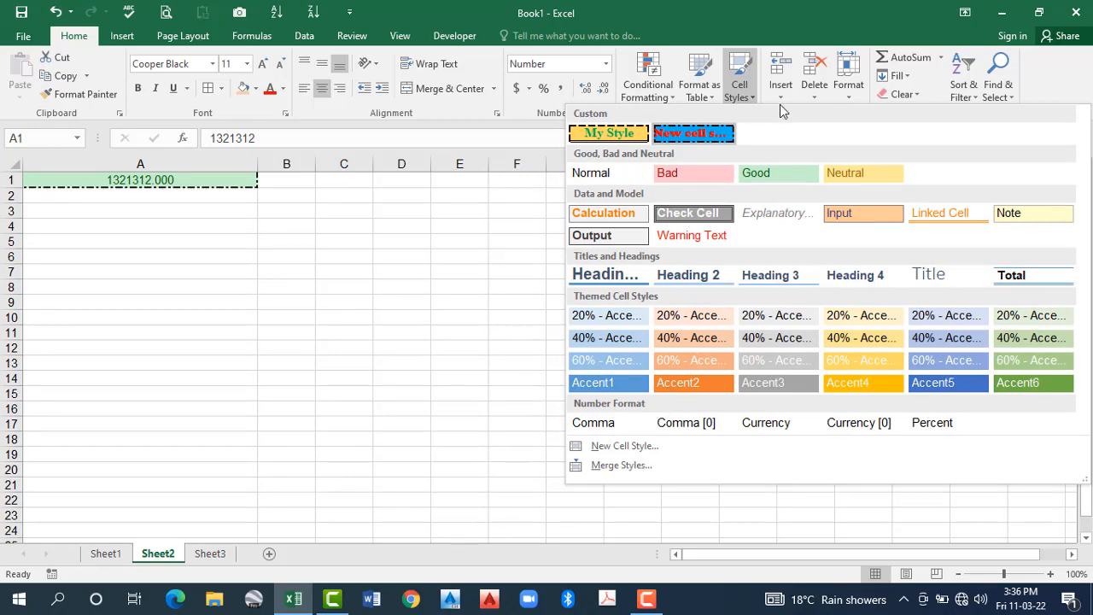
left_click(693, 133)
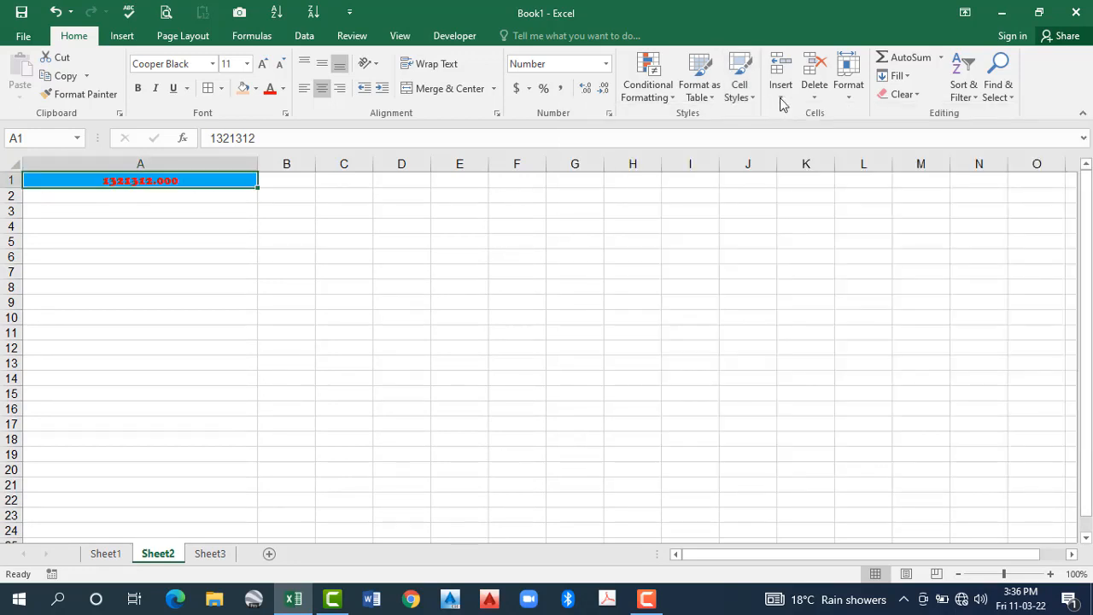